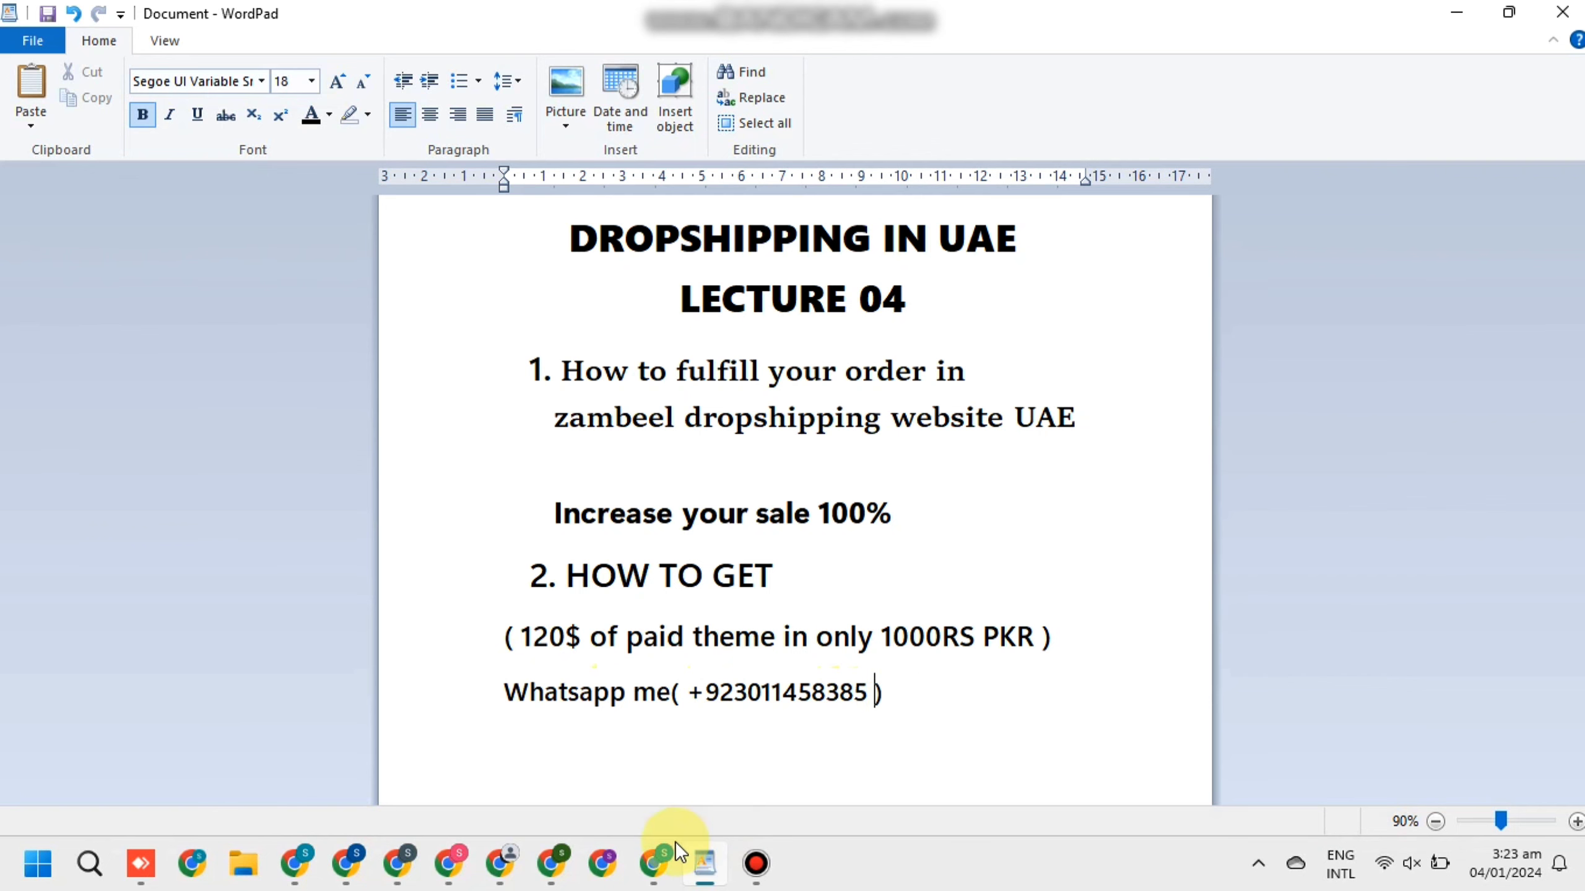
Switch from the WordPad lecture notes to the Shopify store admin in Chrome
click(655, 863)
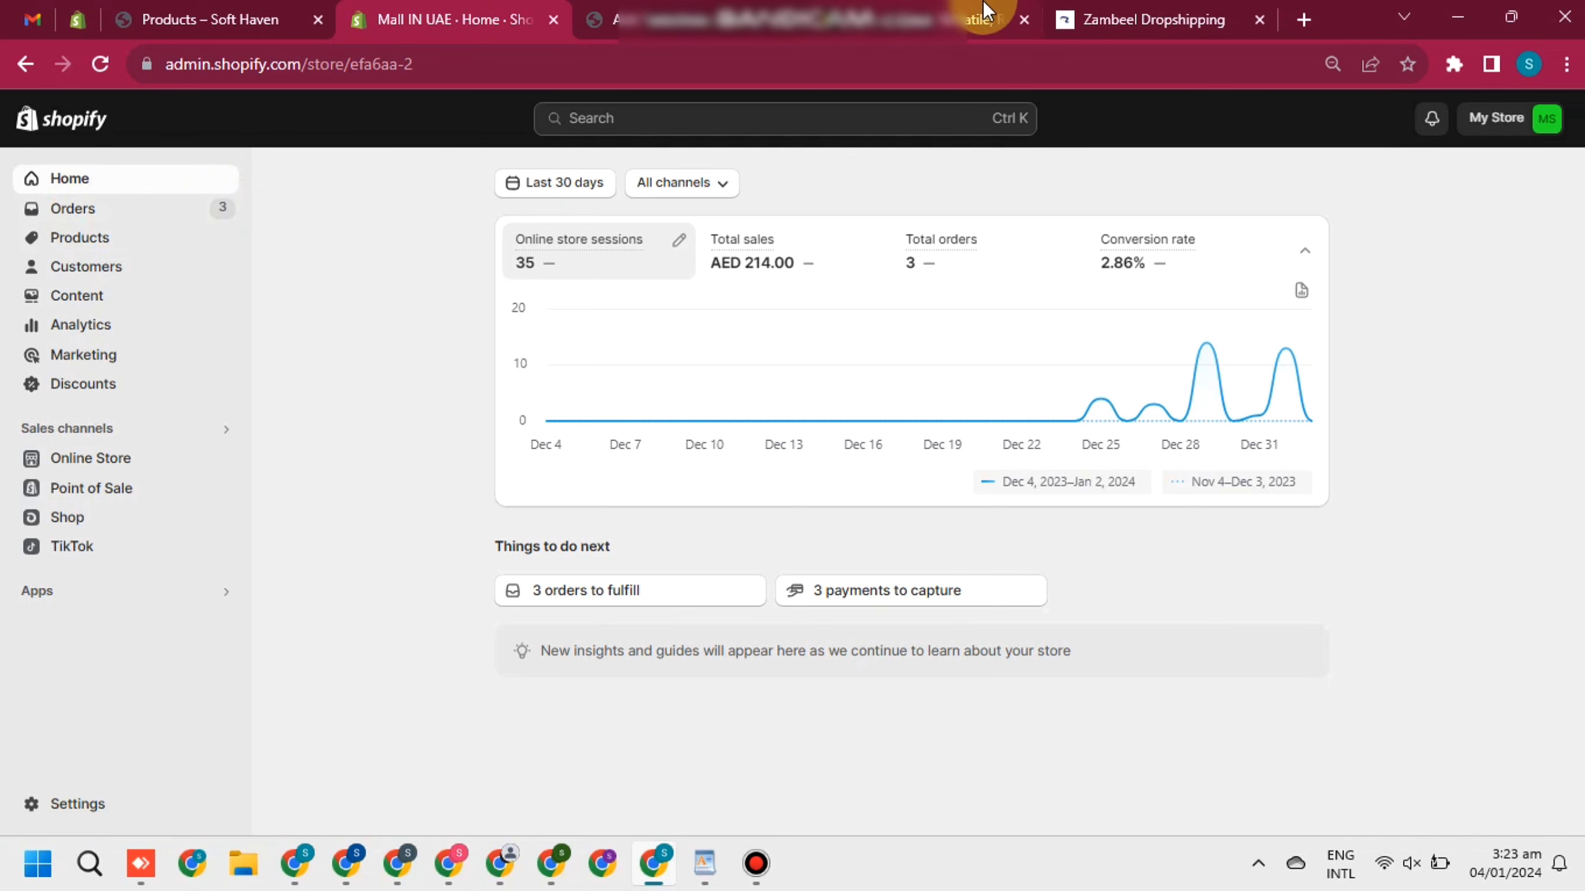
Move the Zambeel tab to the third slot and open Shopify's Orders list (#1001–#1003)
click(1091, 22)
drag(1095, 22, 610, 23)
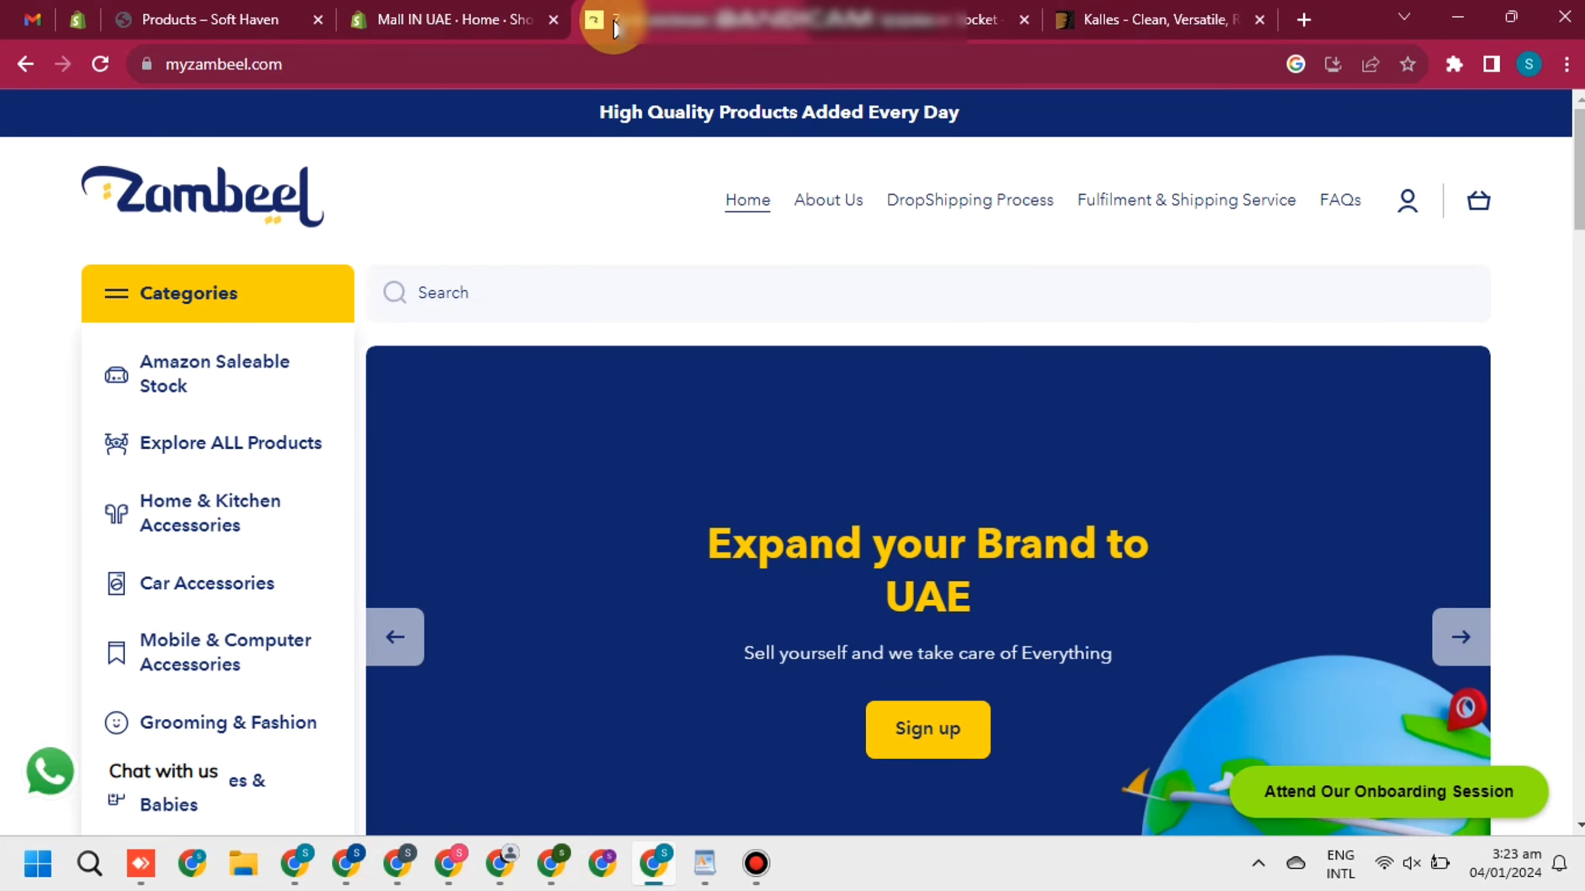
click(427, 27)
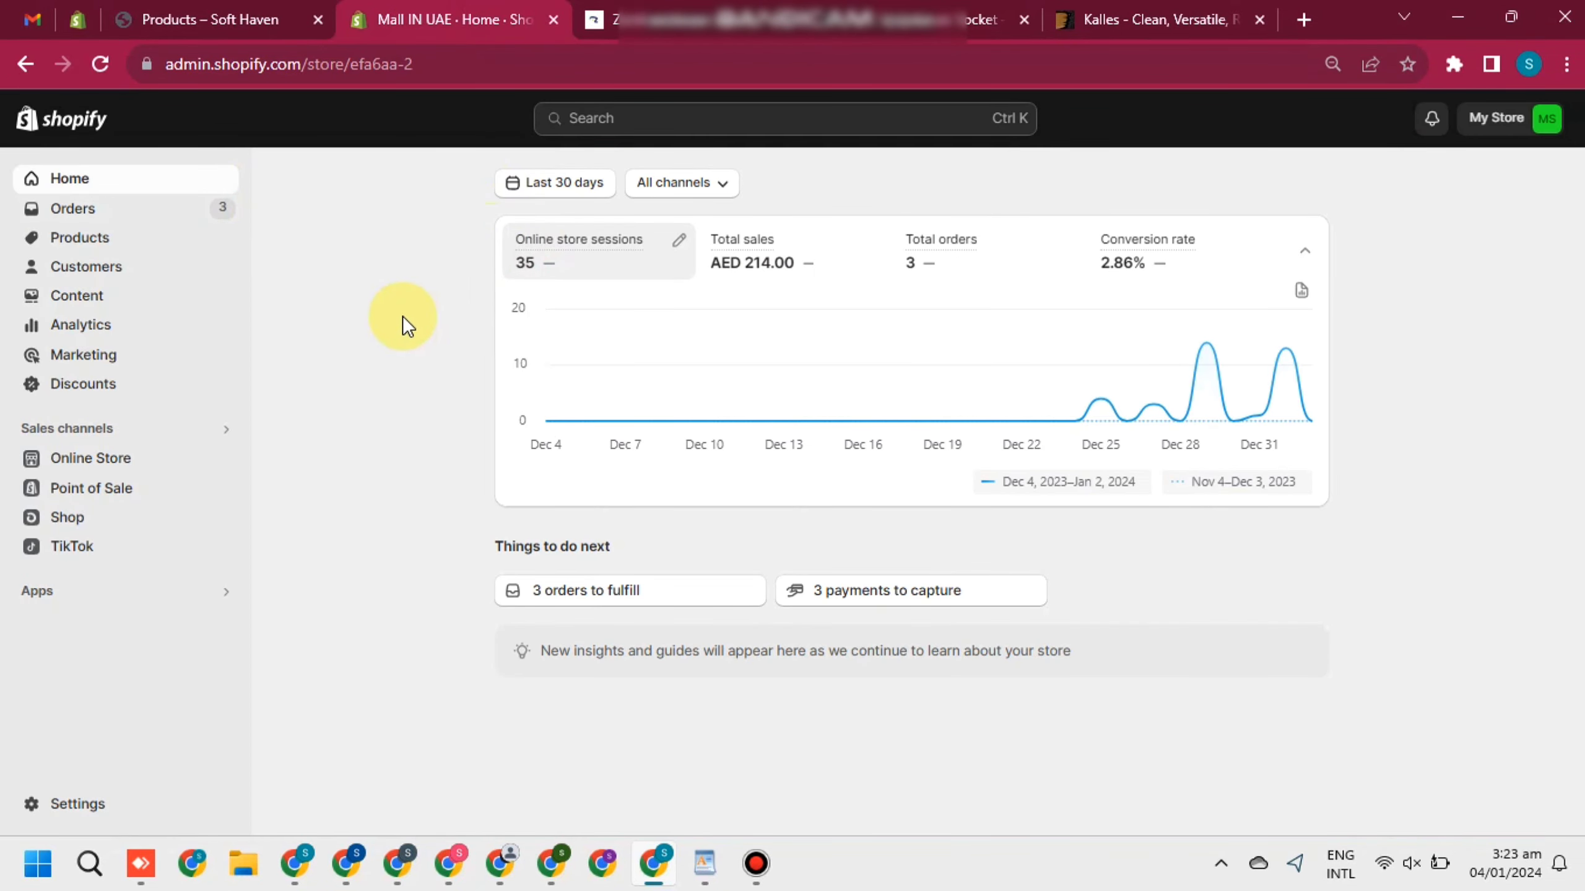
click(71, 225)
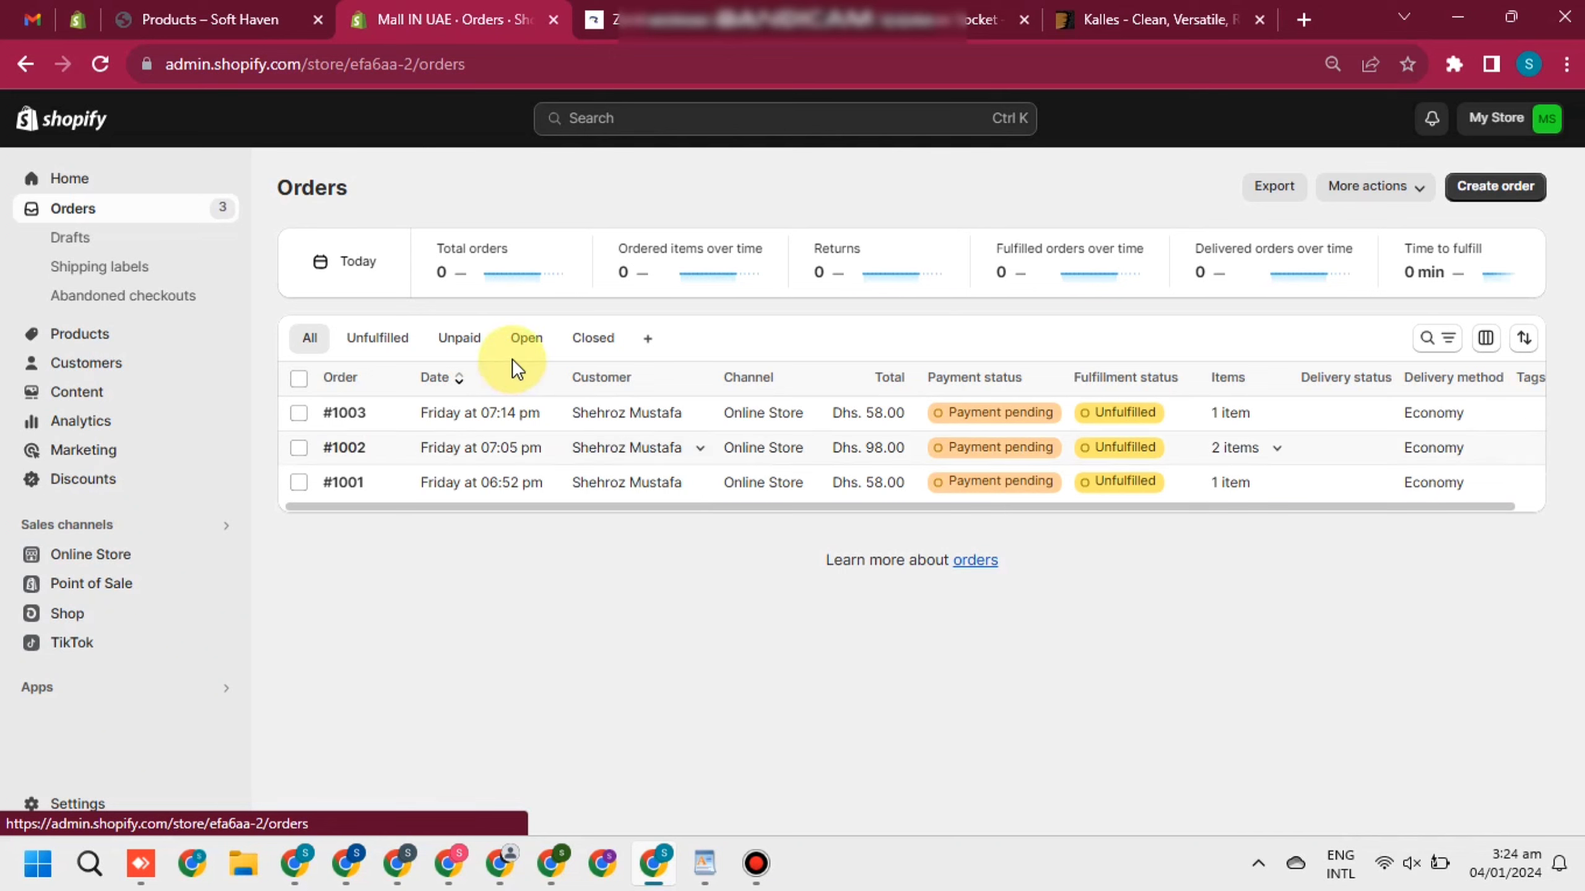
Fulfil the Anti Static Power Socket item of order #1003 and return to the Orders list
click(534, 416)
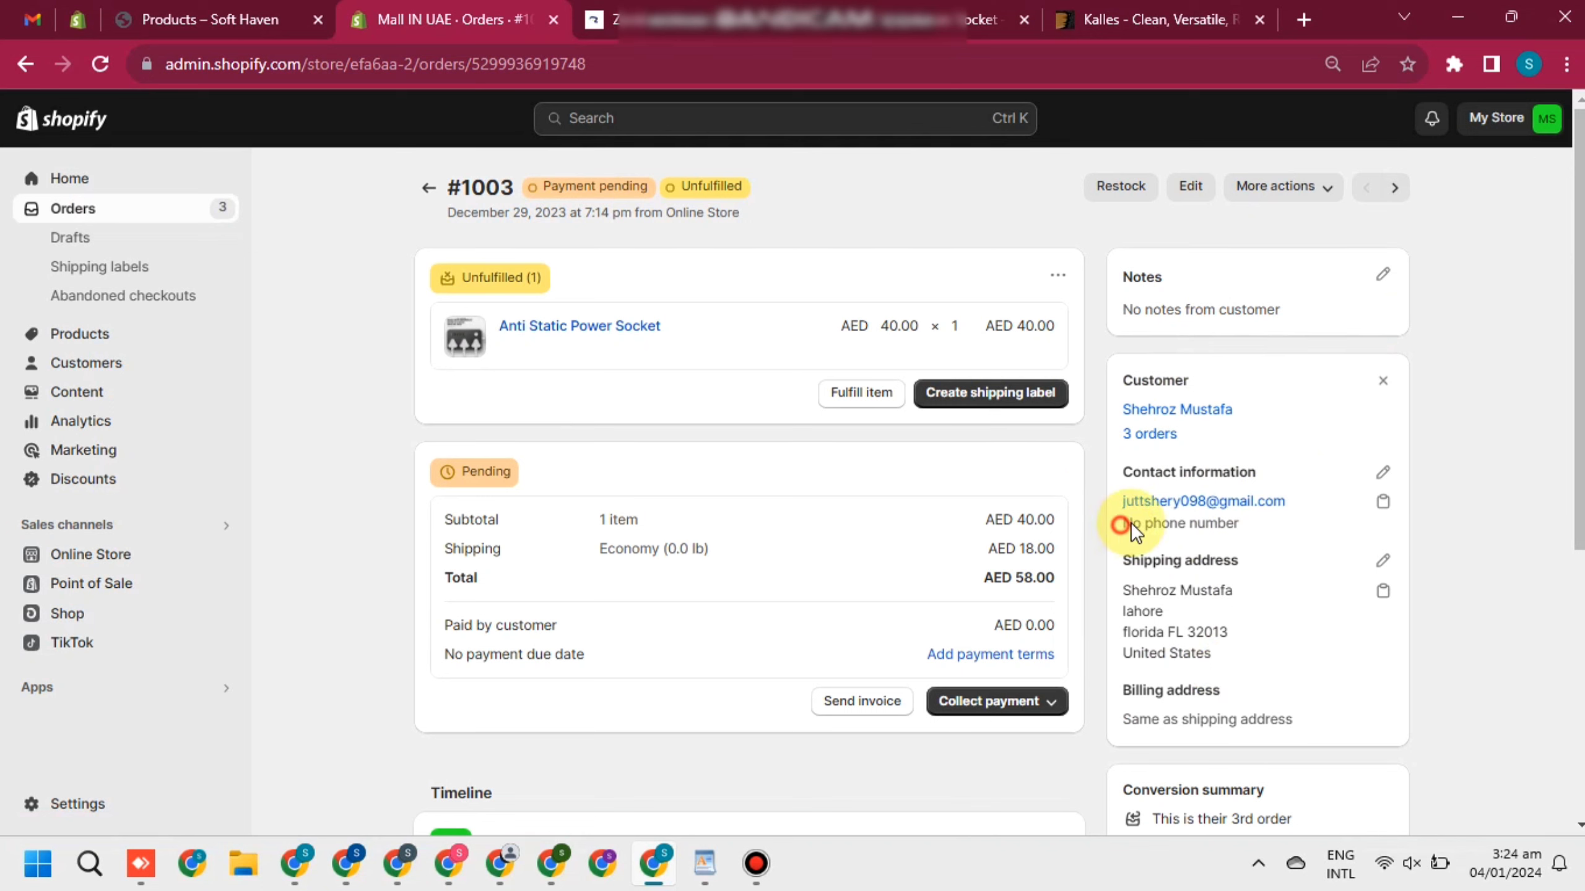
drag(1121, 524, 1235, 544)
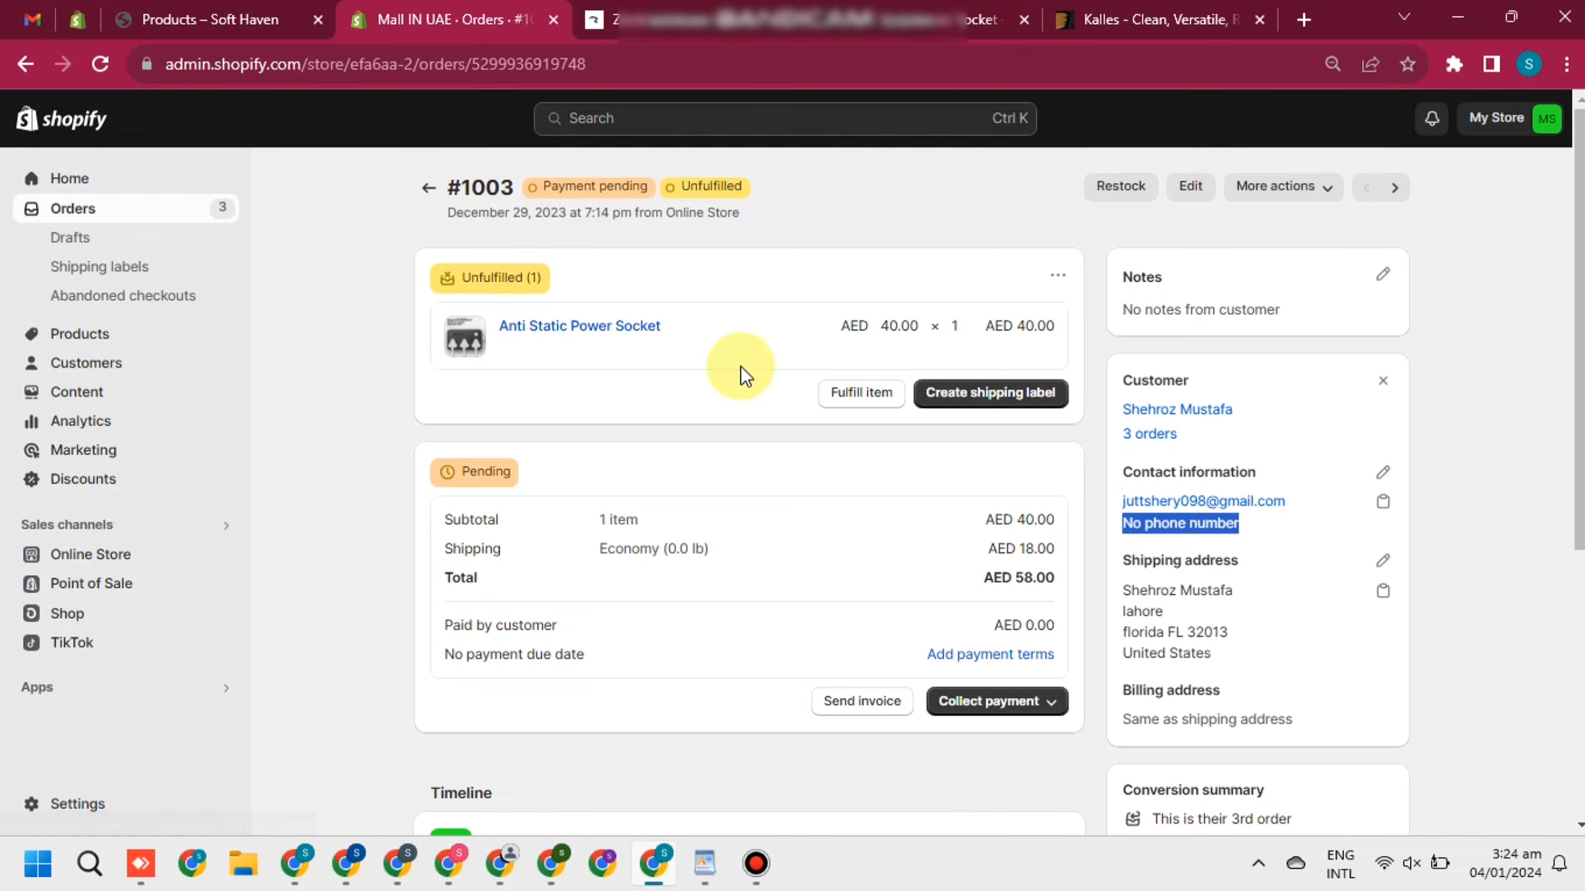
click(1508, 382)
click(875, 391)
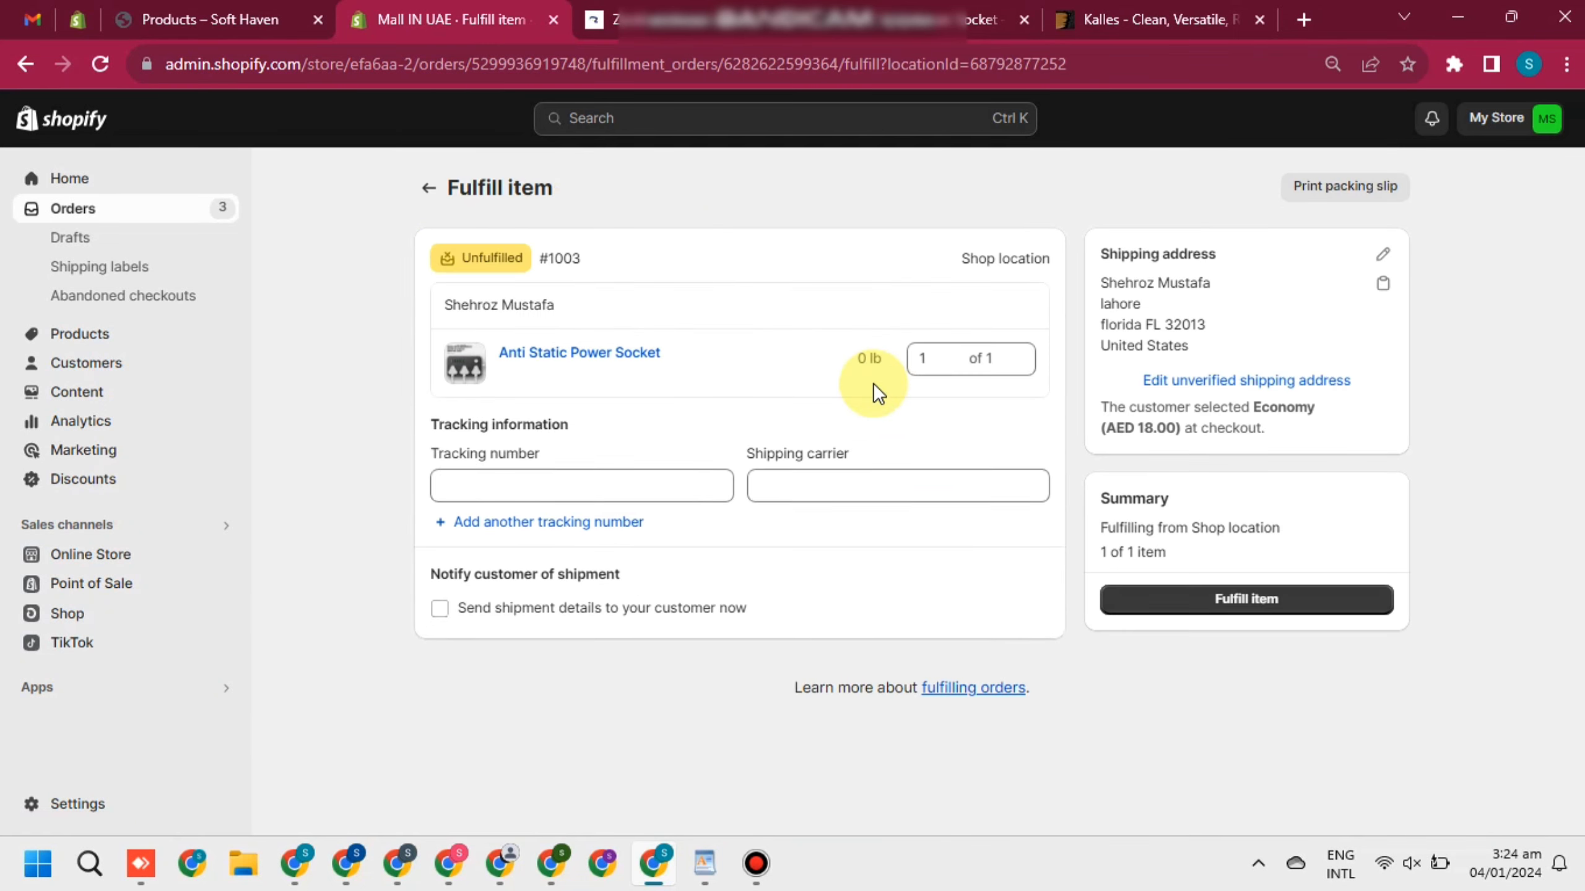
click(1153, 607)
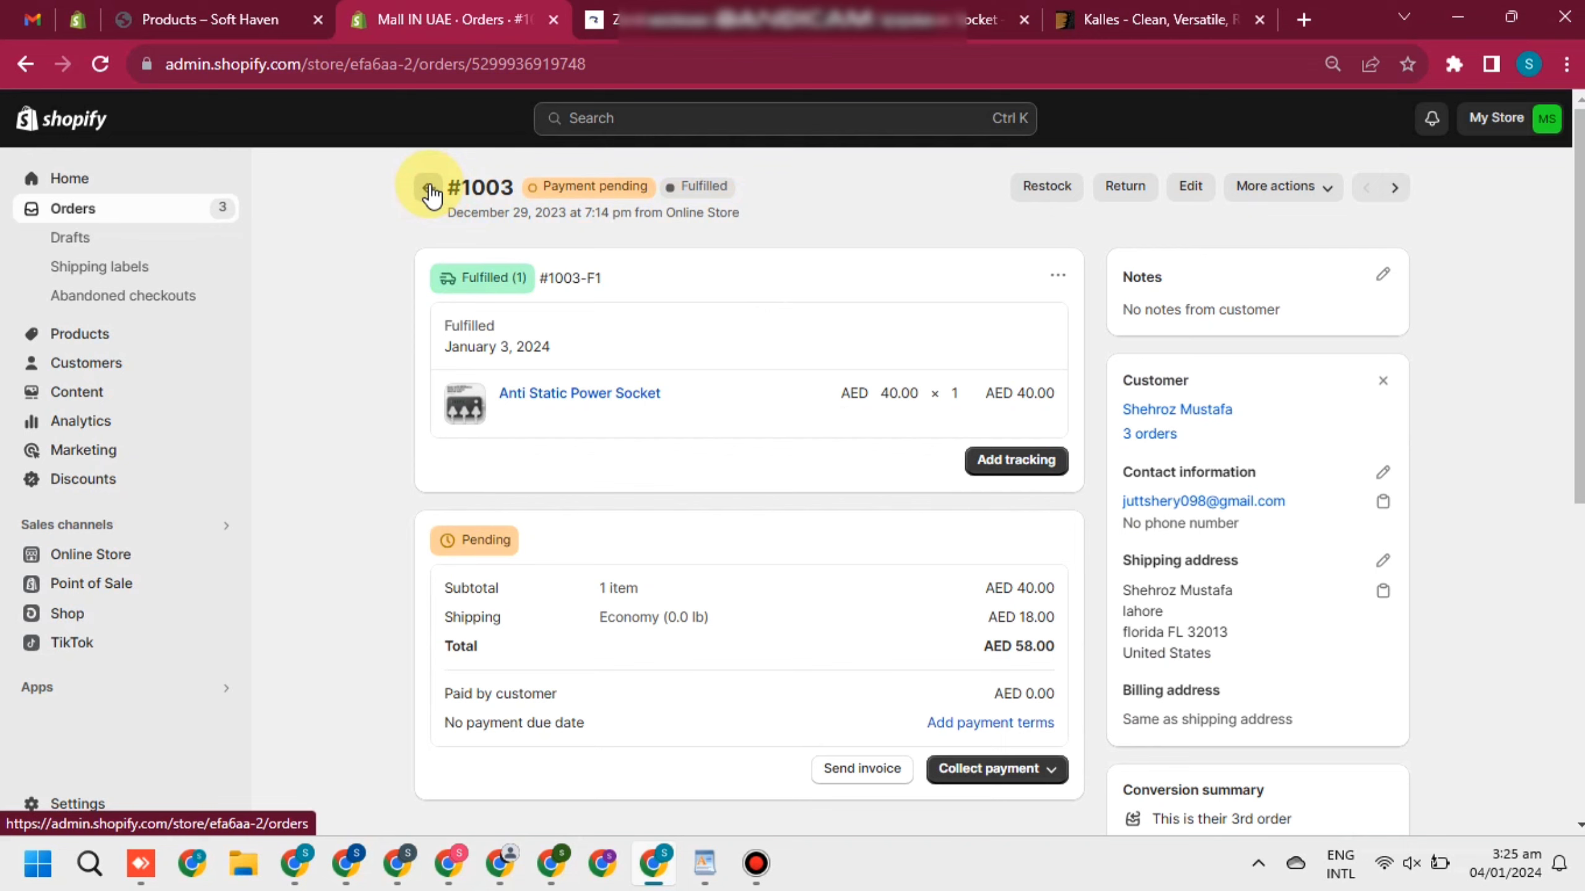
click(429, 189)
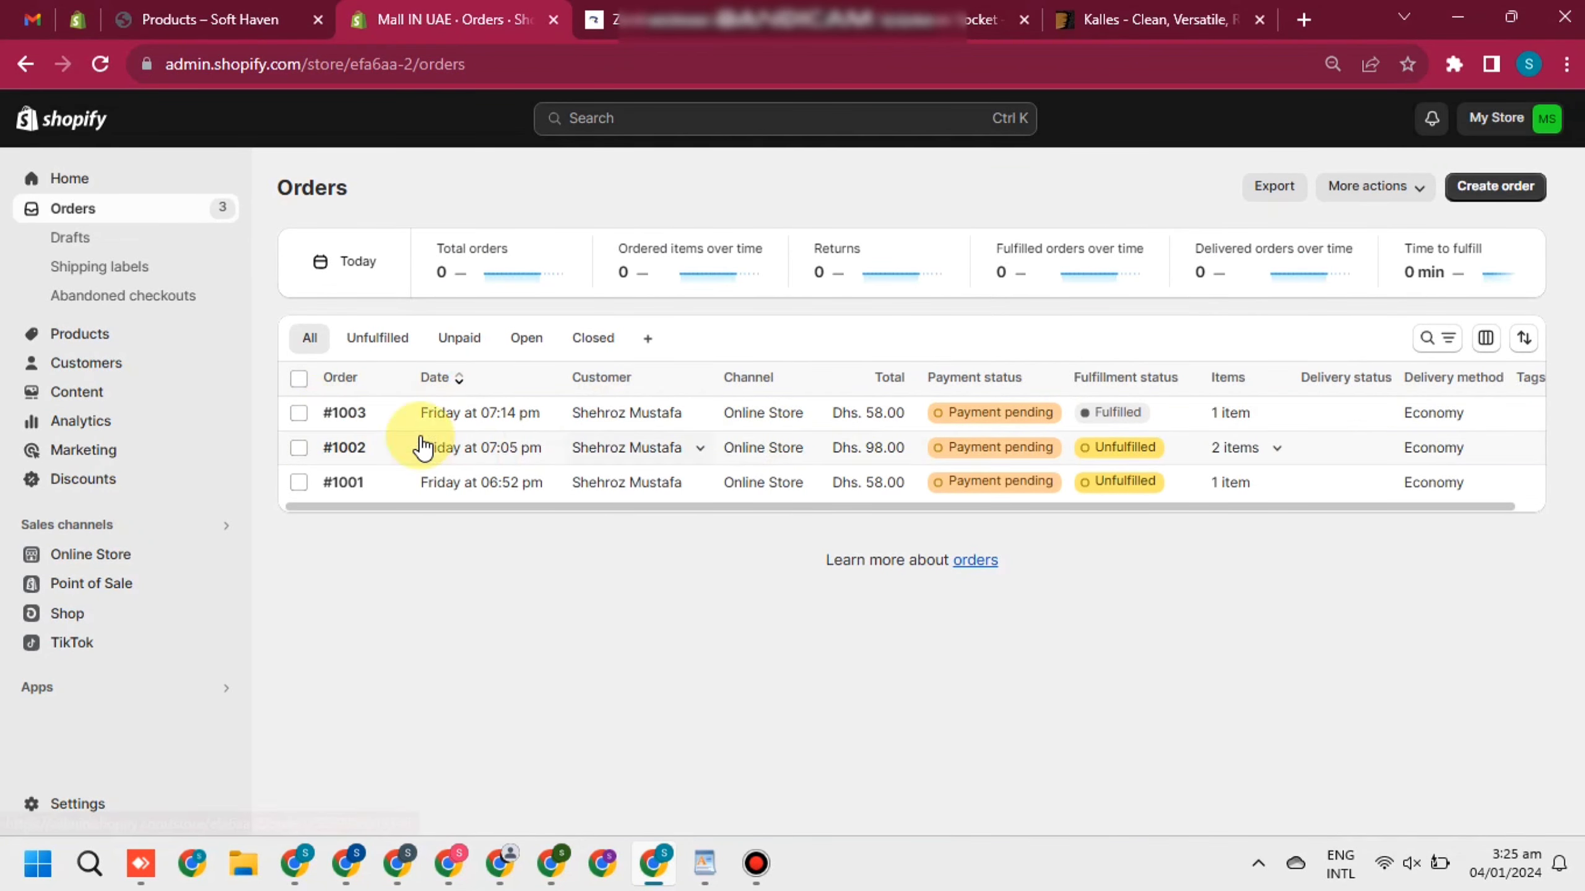
Export just the selected order #1003 as a plain CSV file, then go to the Zambeel site
click(300, 414)
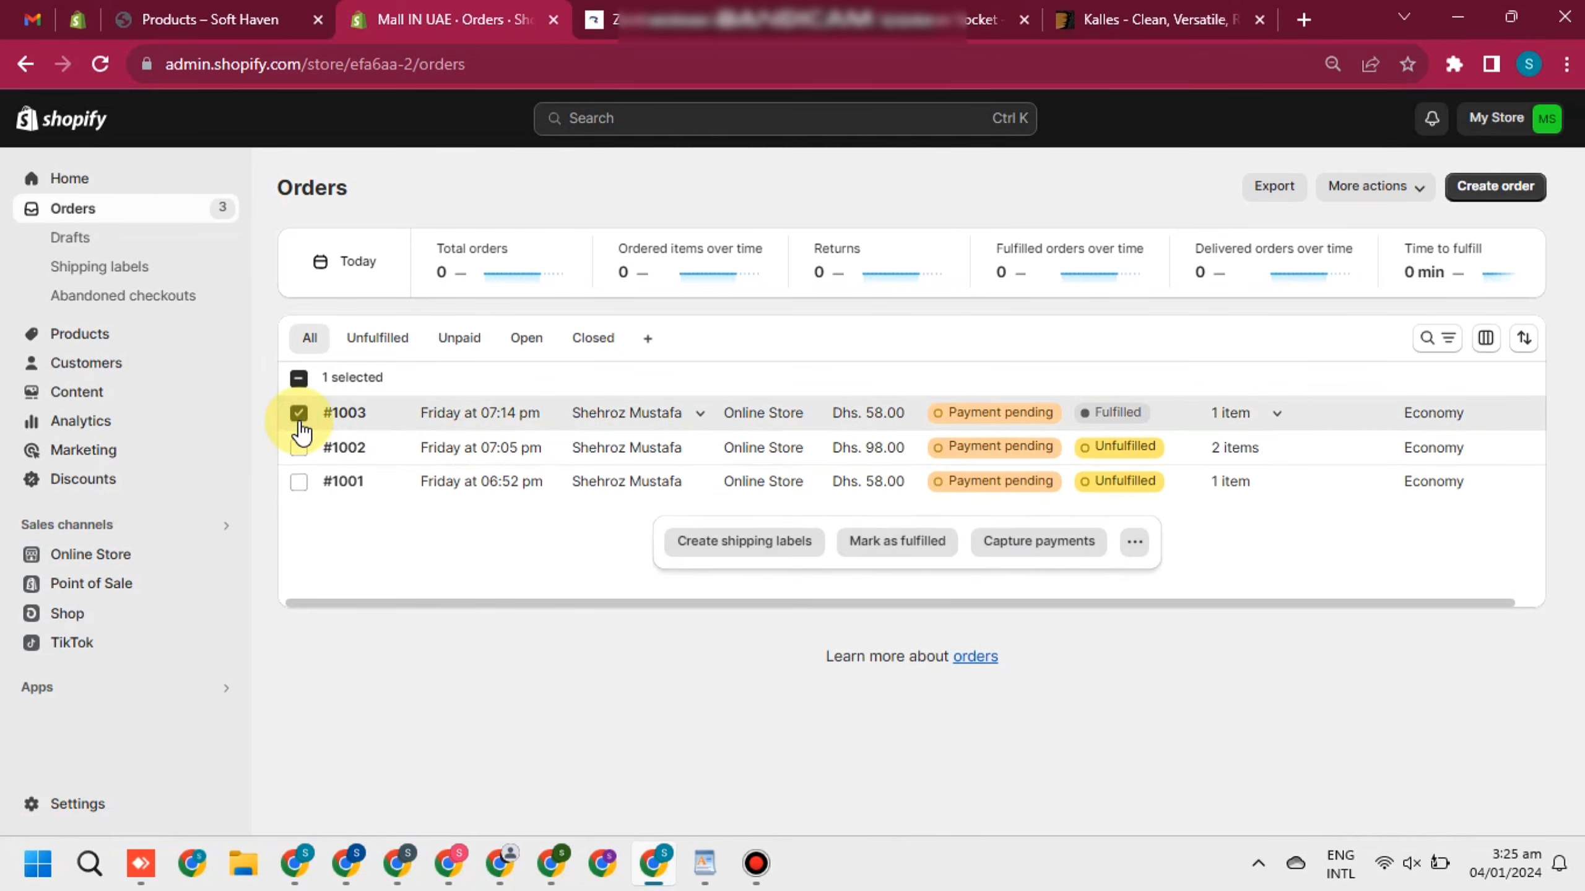
click(1284, 198)
click(1284, 198)
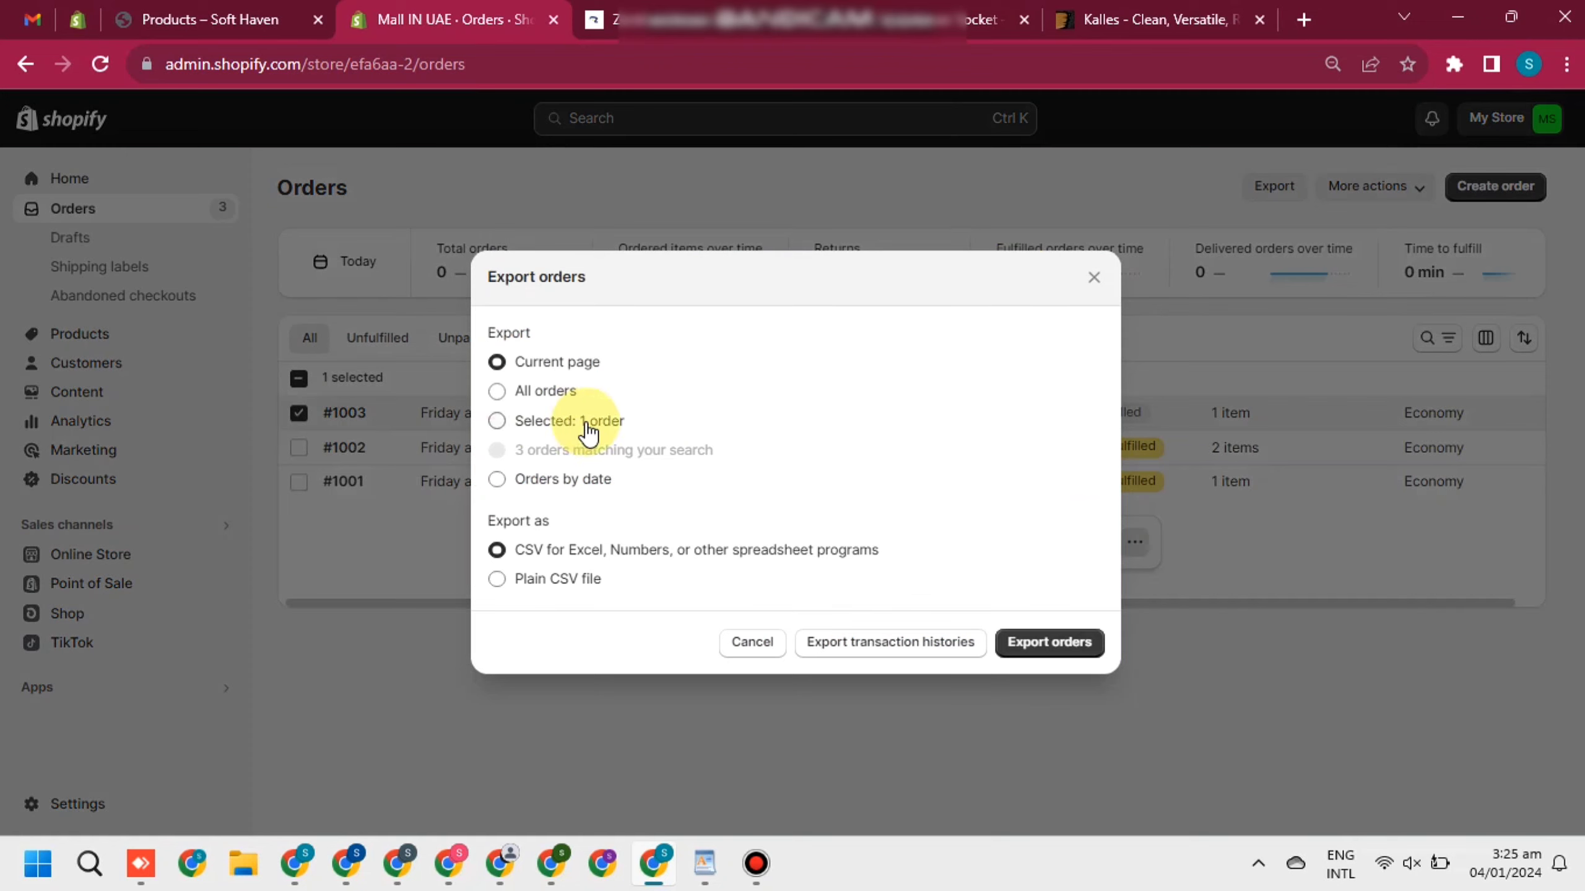
click(567, 426)
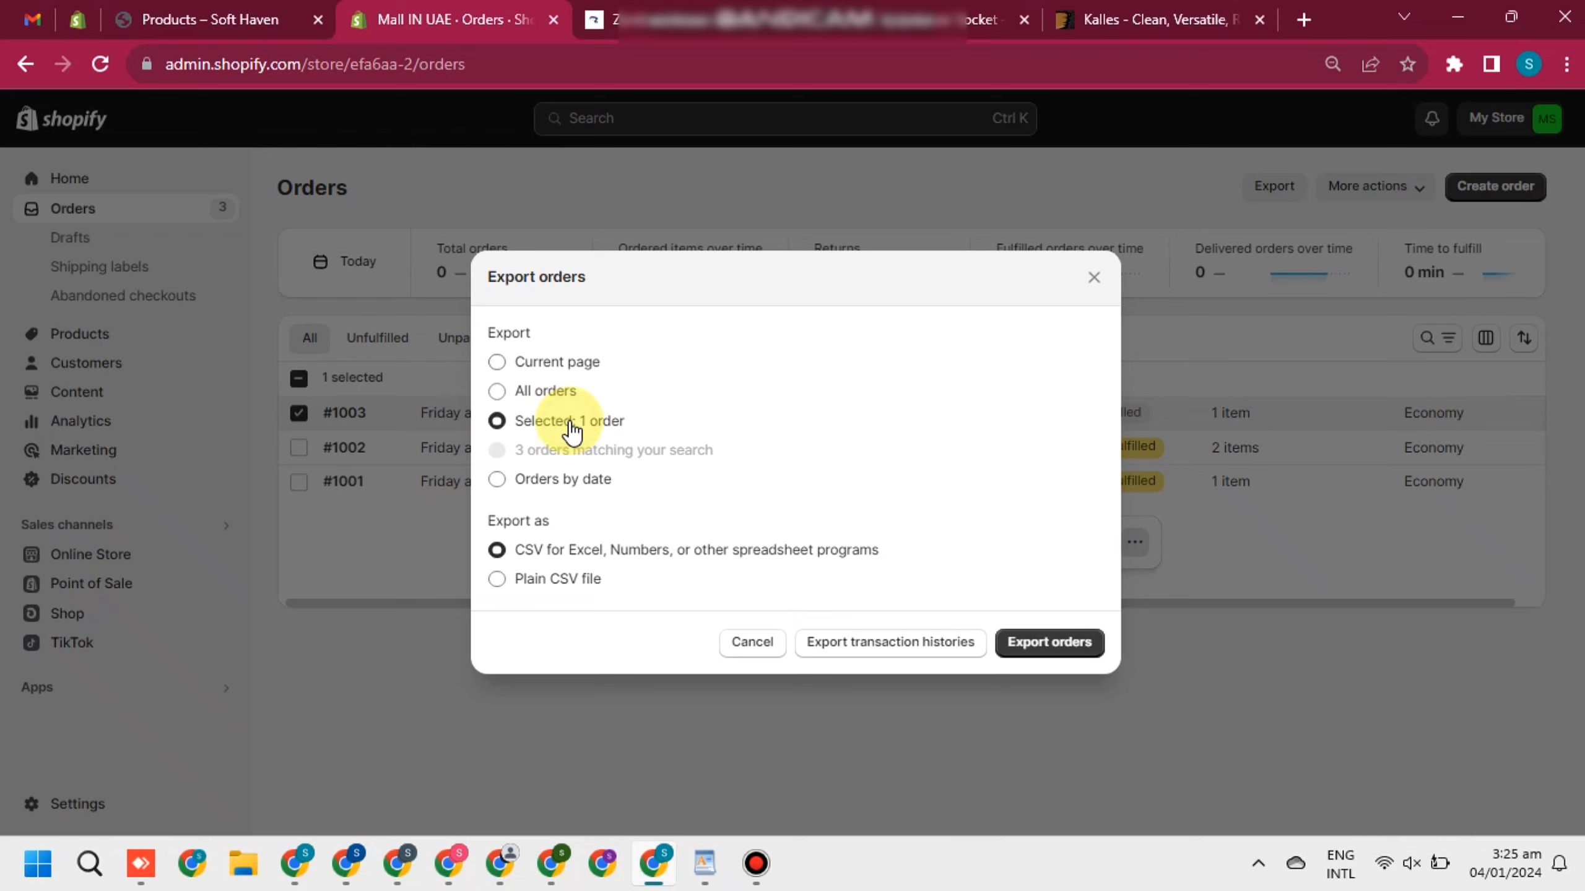
click(559, 584)
click(1051, 645)
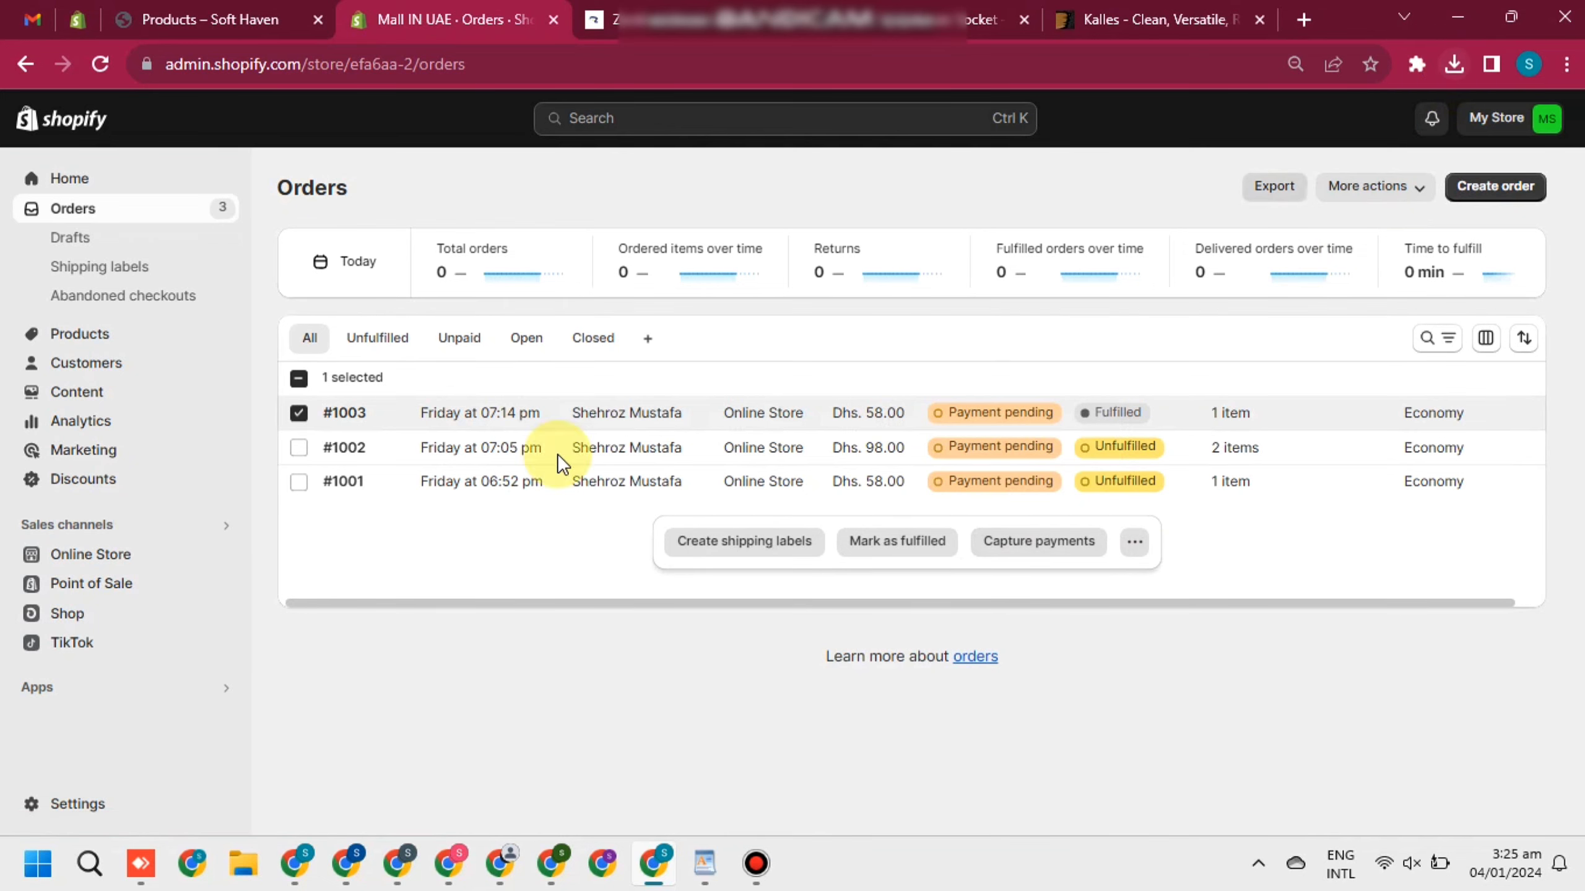
click(615, 9)
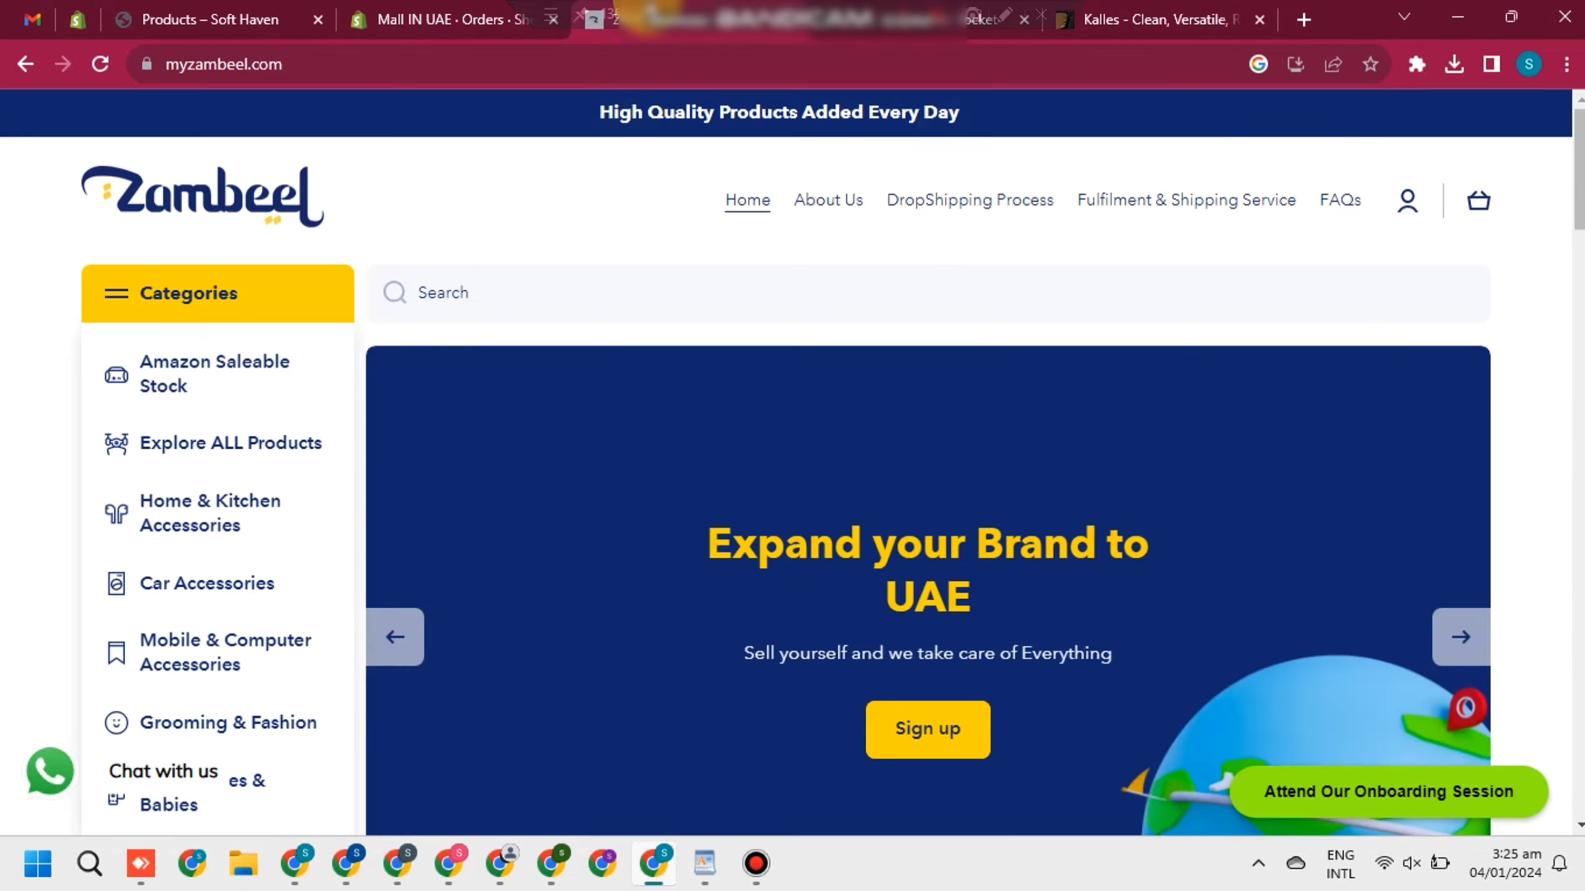
Read Zambeel's Drop Shipping Process page down to step 4 about sending the order CSV
click(988, 202)
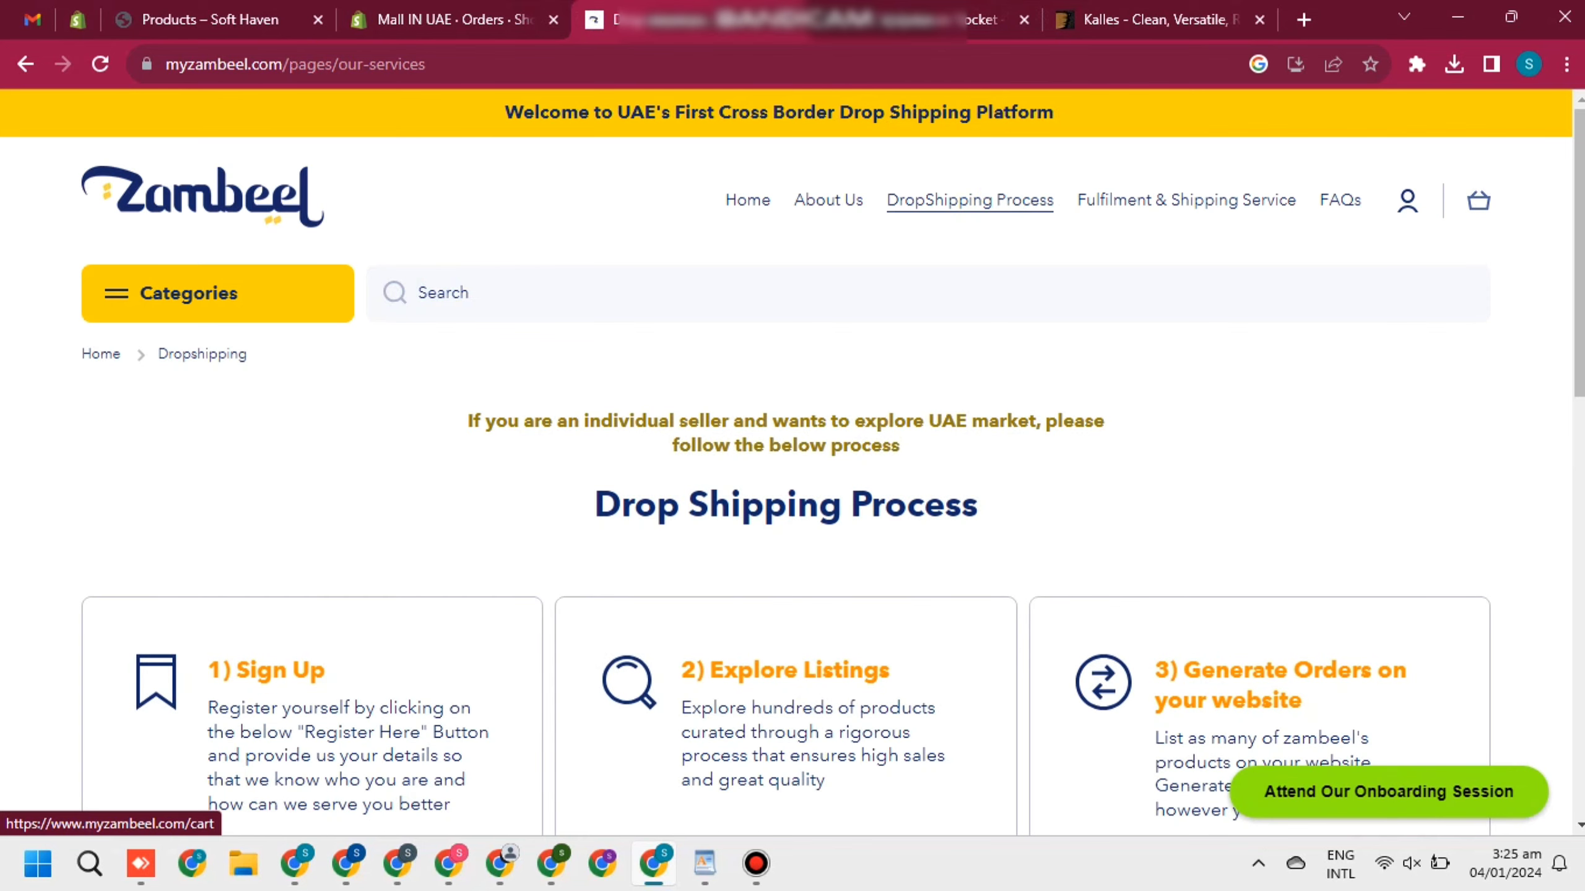
scroll(1492, 203, down, 1)
scroll(793, 361, down, 10)
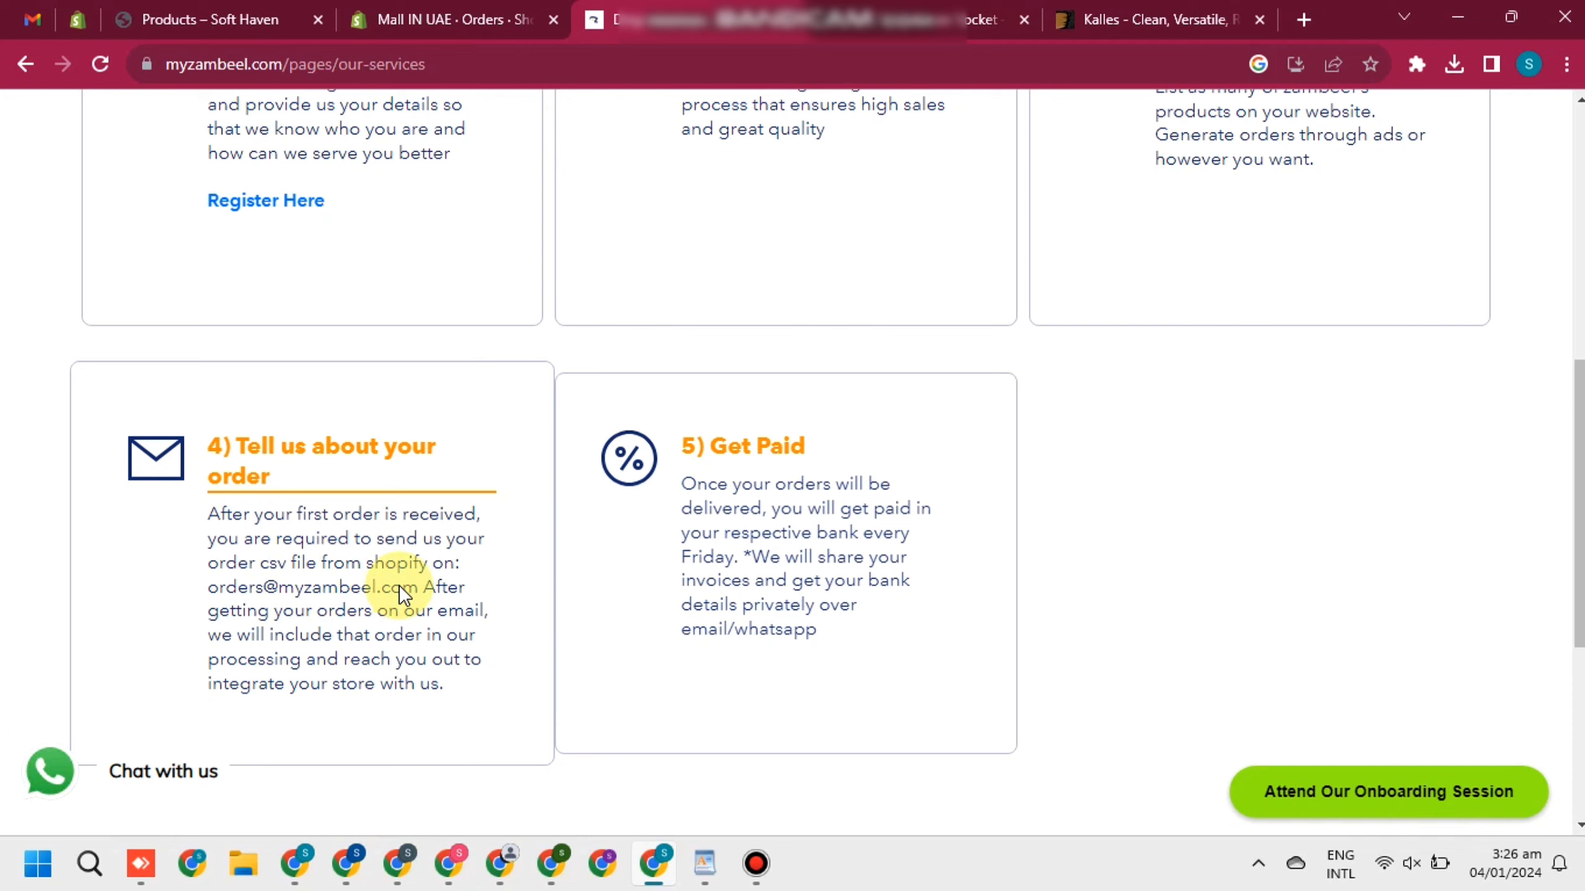
scroll(1352, 506, up, 8)
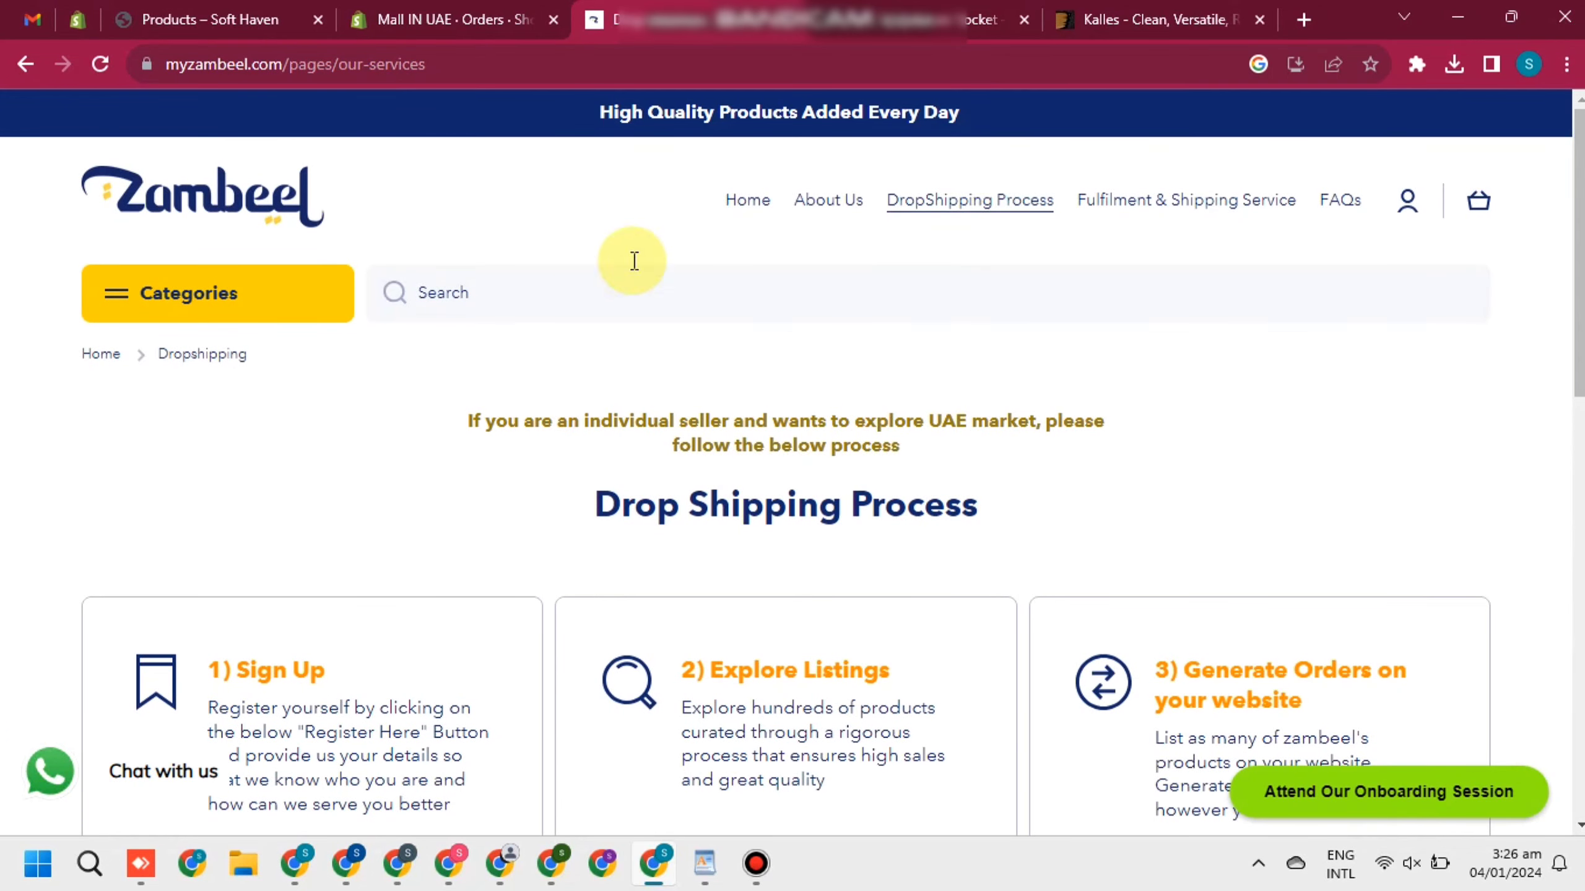
From the Zambeel home page's New Products, open the 360° Rotatable Car Phone Holder page
click(758, 209)
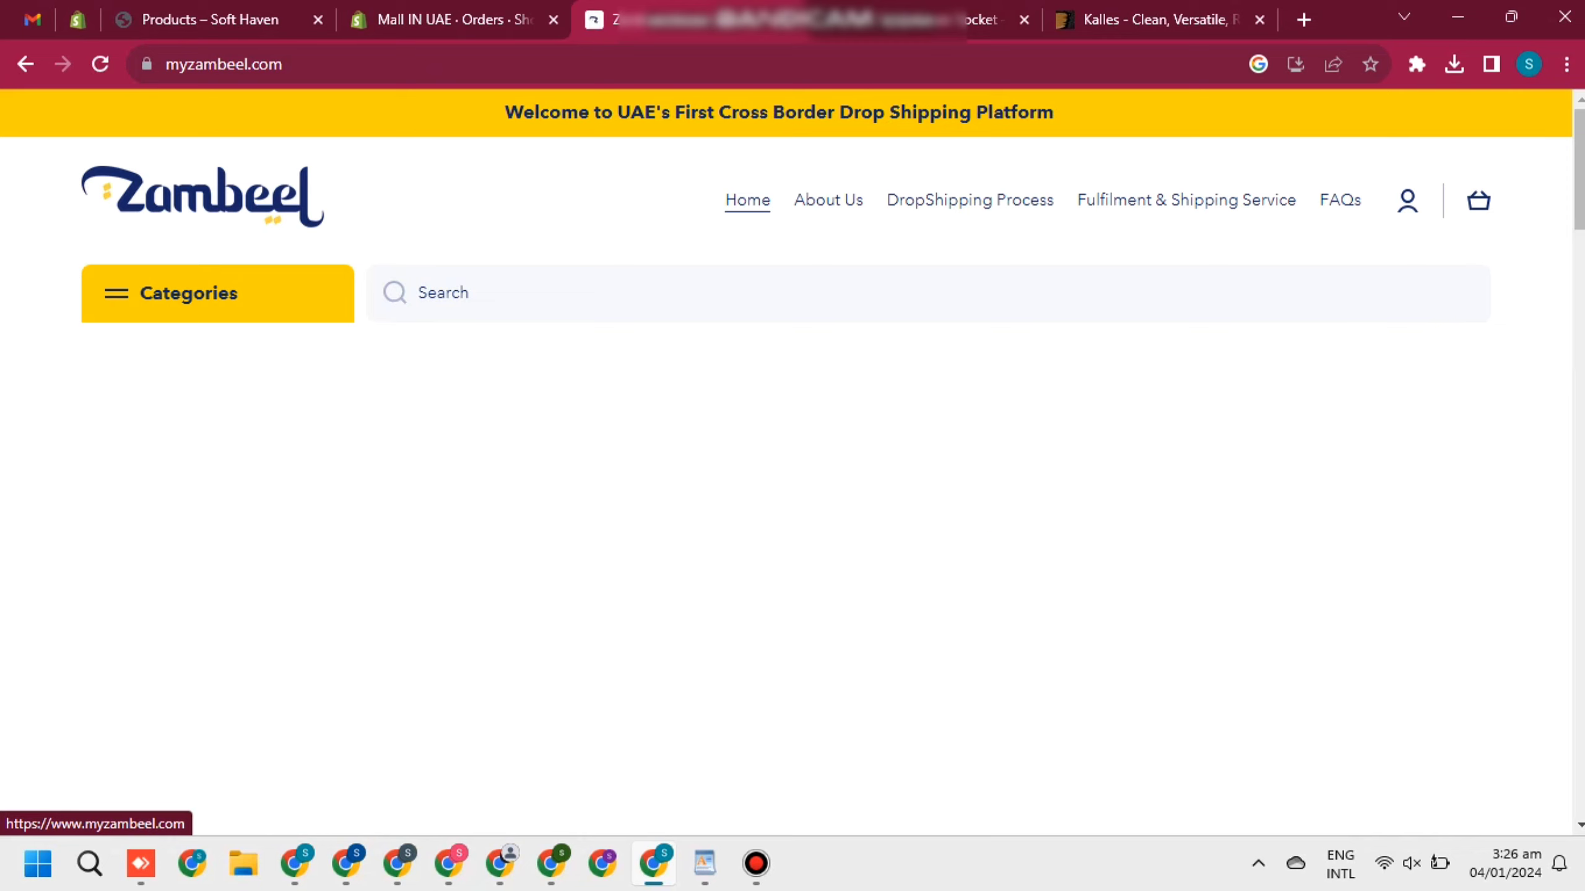
drag(1578, 219, 1579, 259)
scroll(792, 458, down, 1)
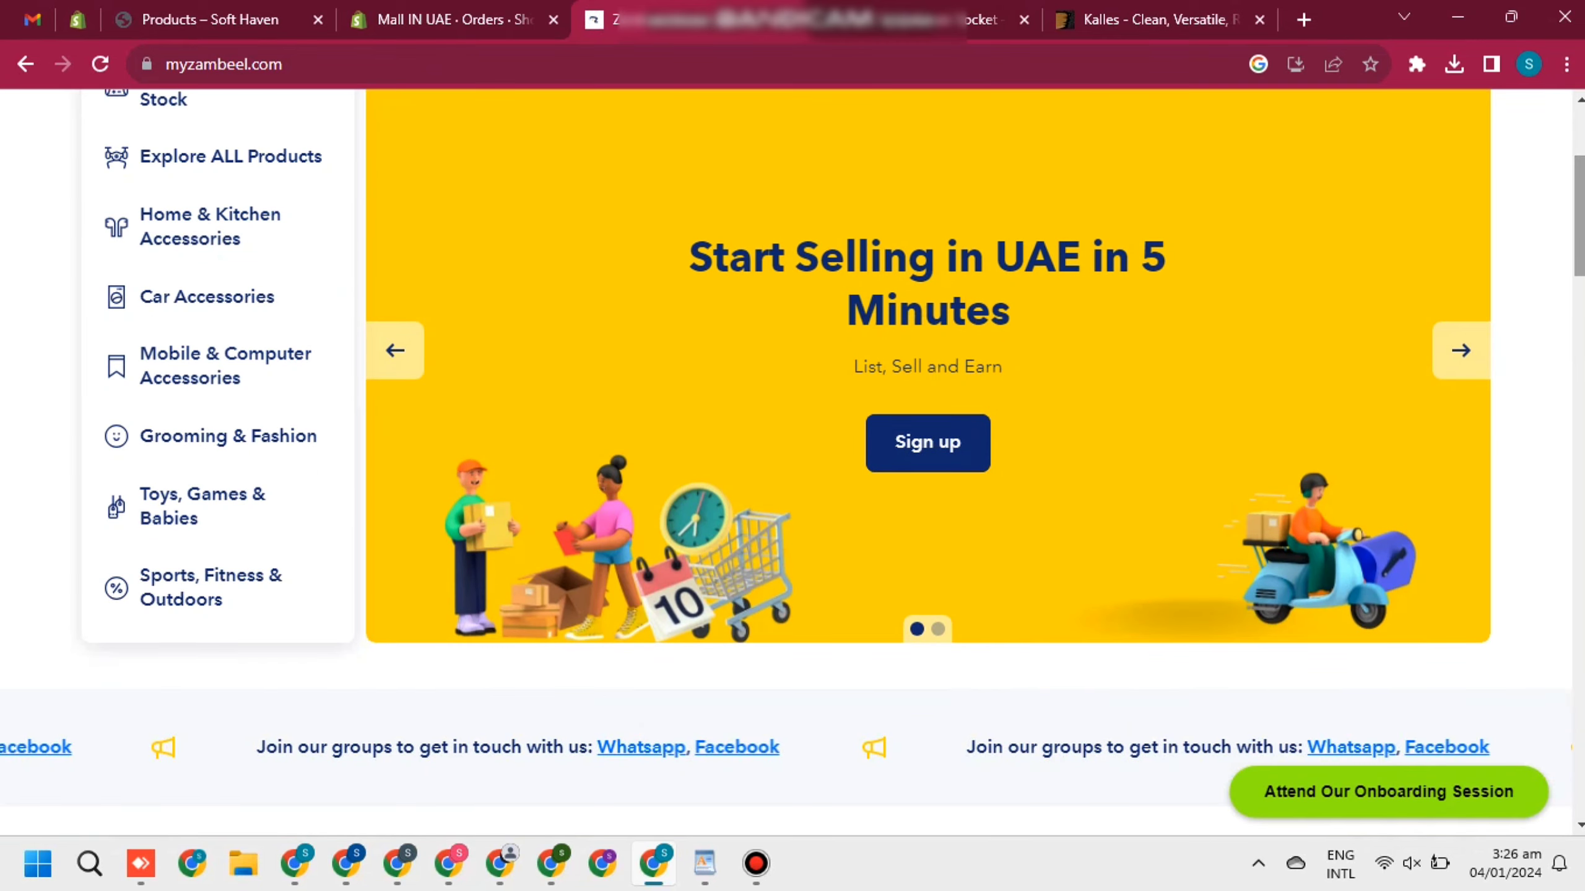
scroll(792, 458, down, 5)
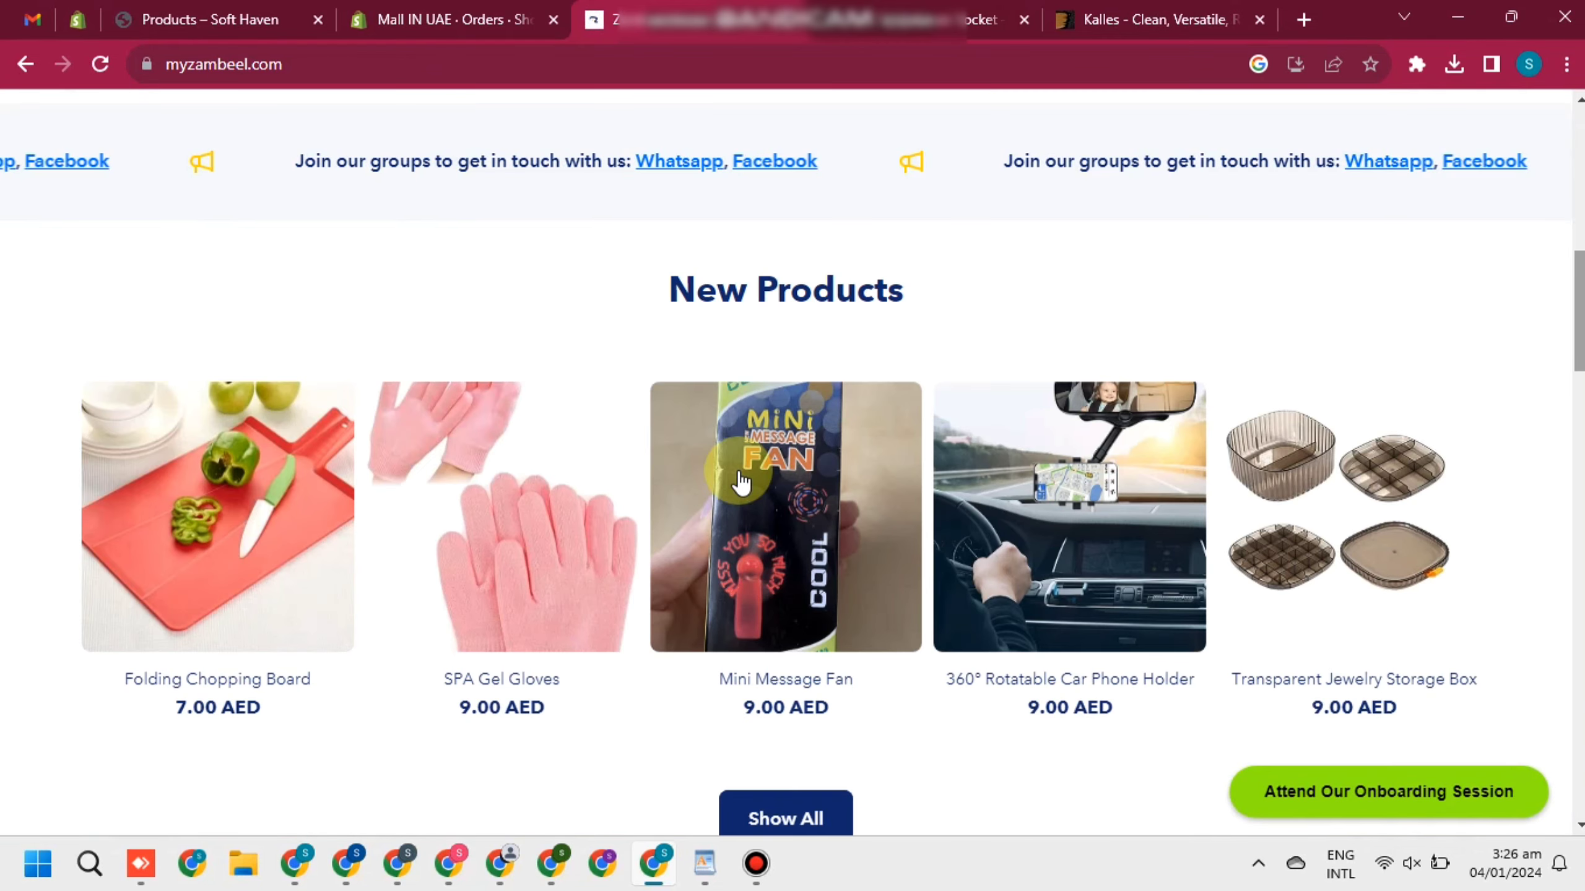
click(1158, 543)
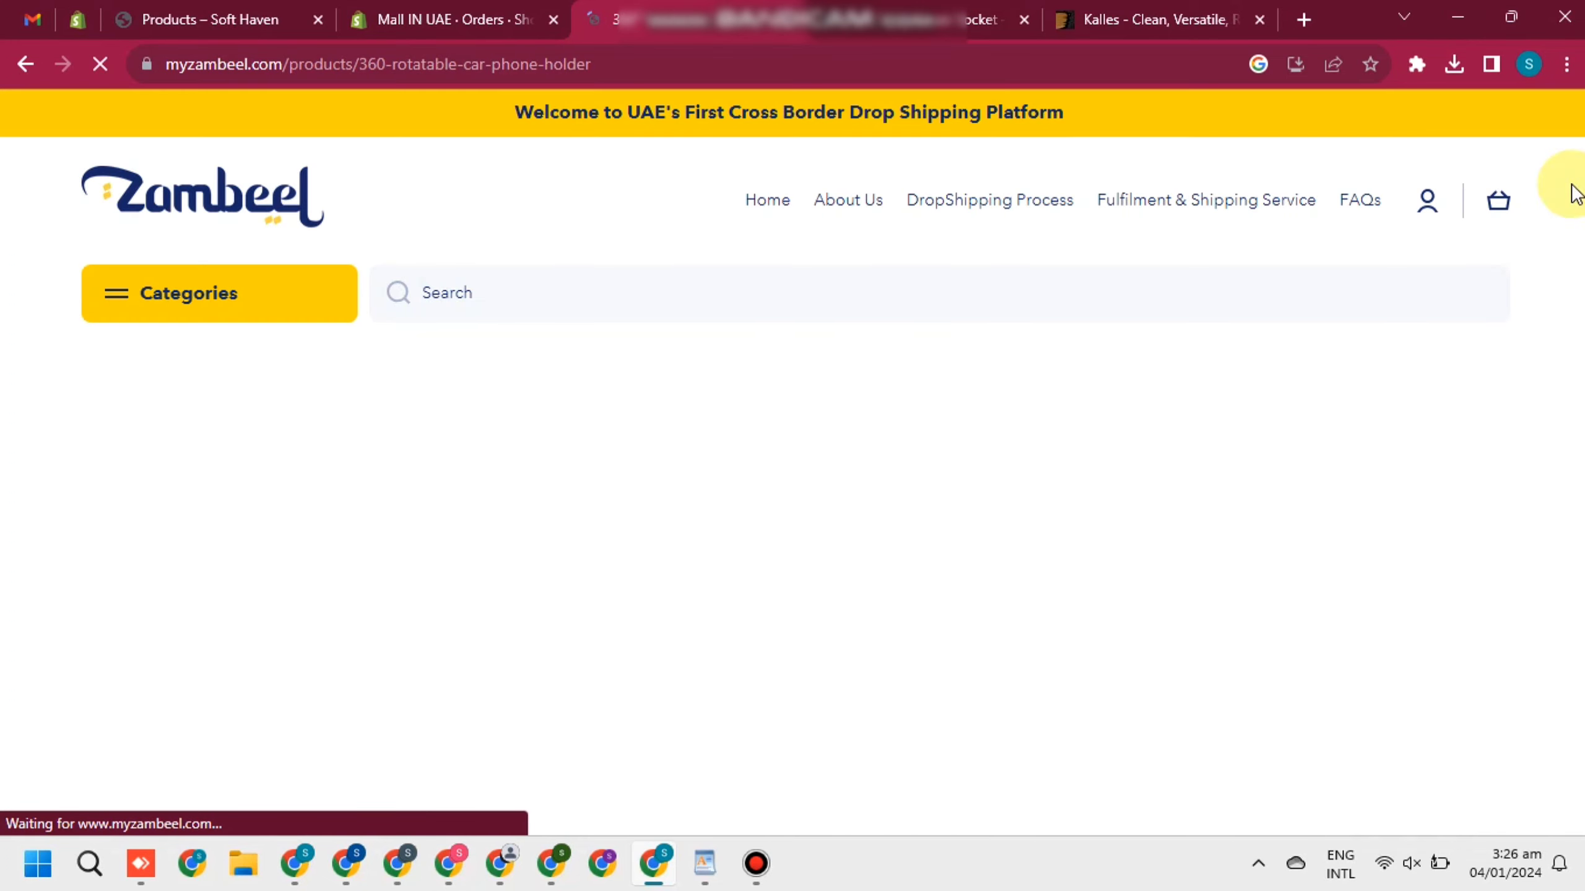
scroll(1579, 190, down, 3)
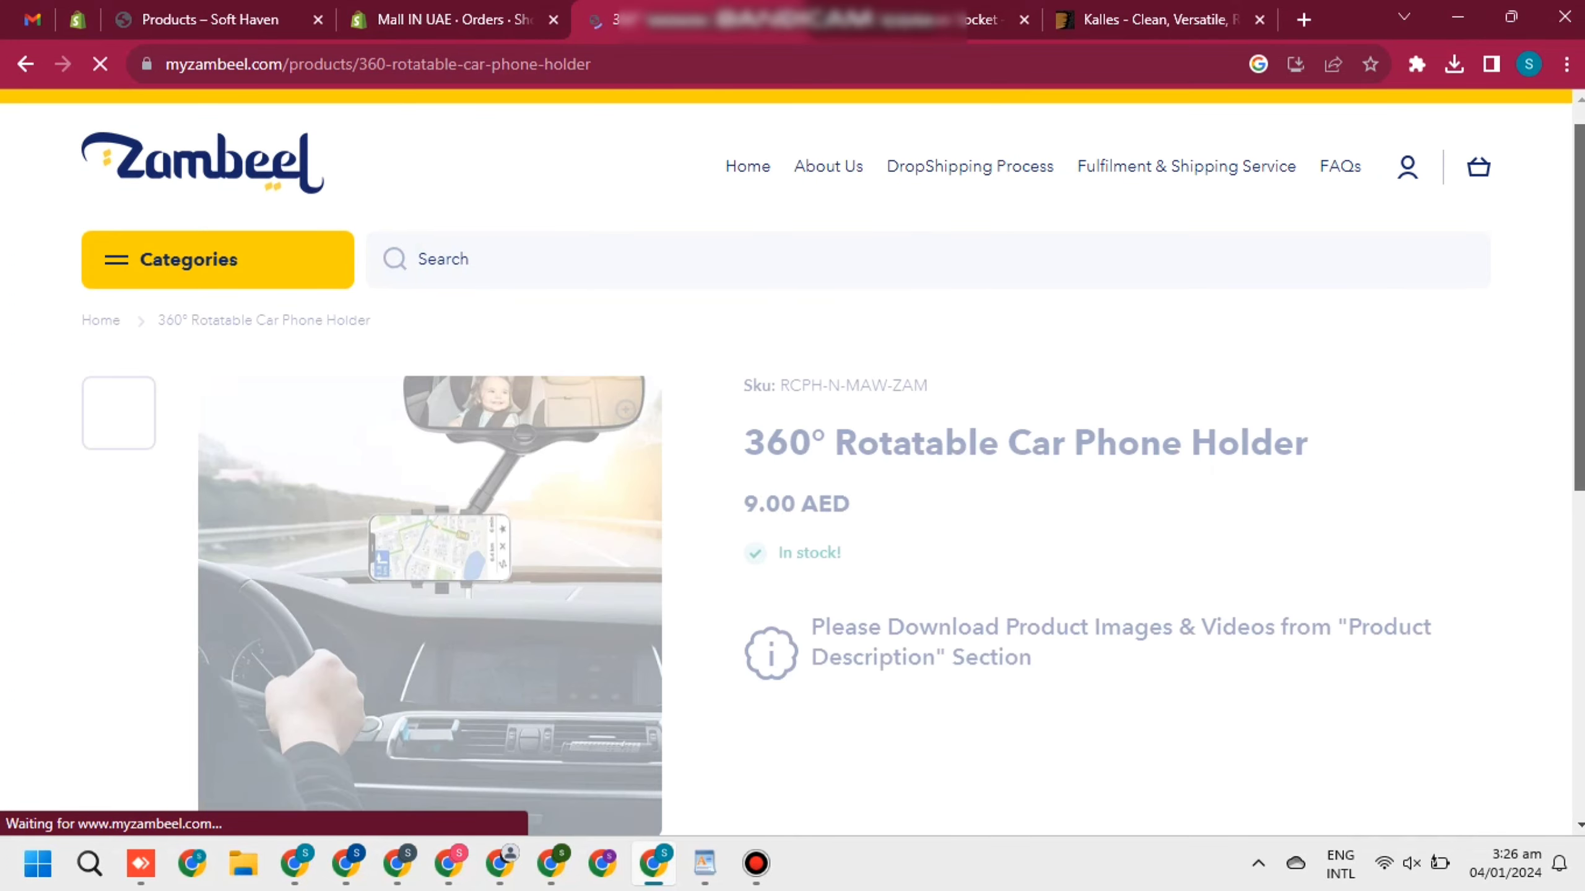
scroll(792, 461, down, 4)
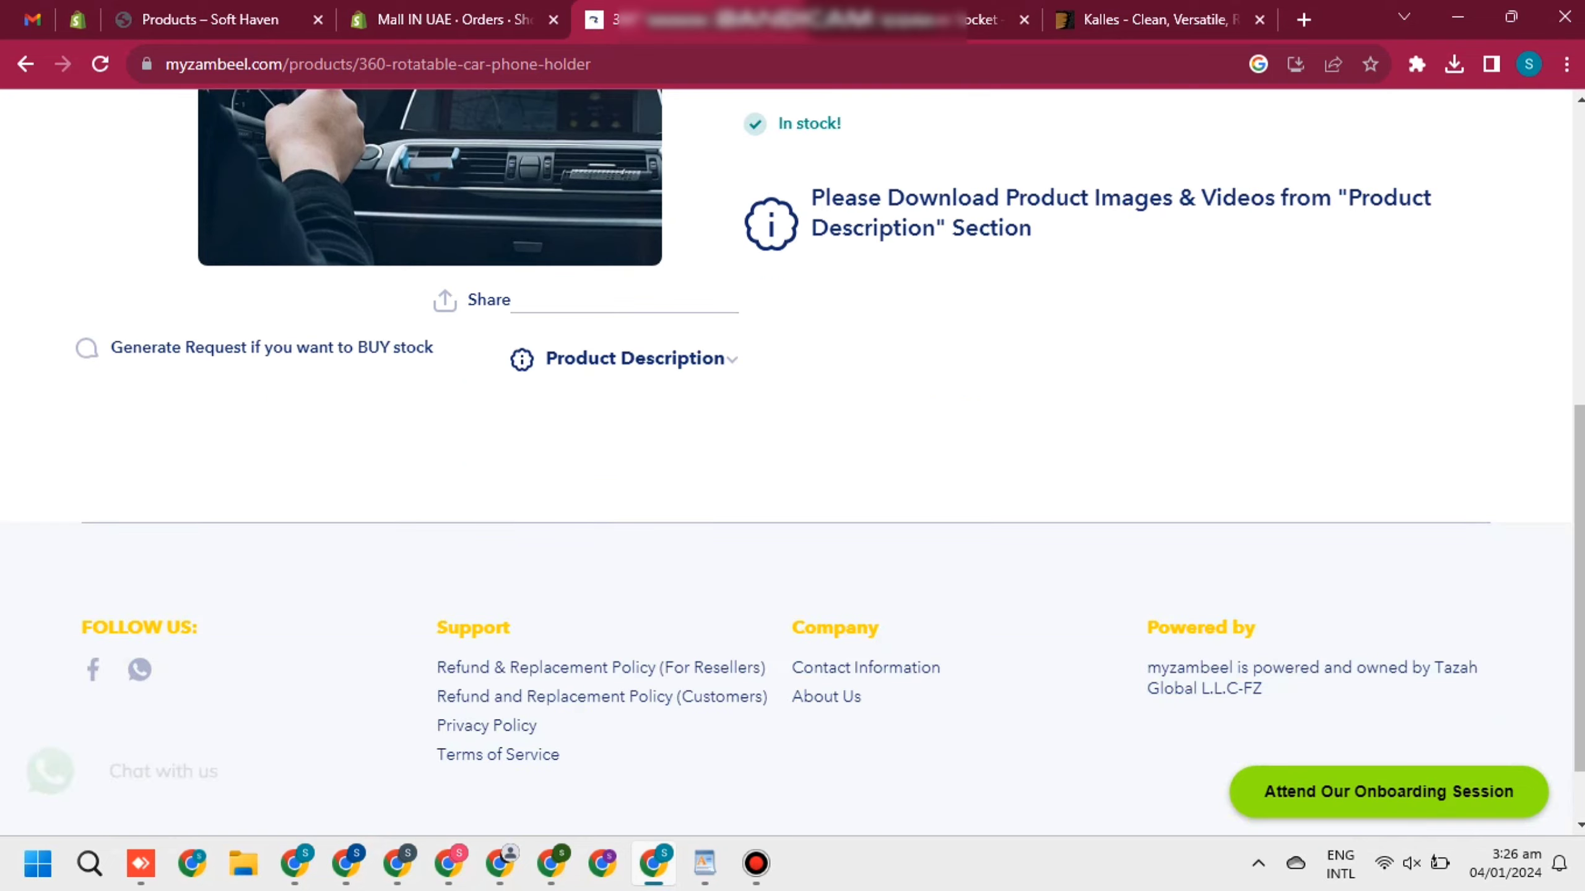
scroll(1008, 266, up, 6)
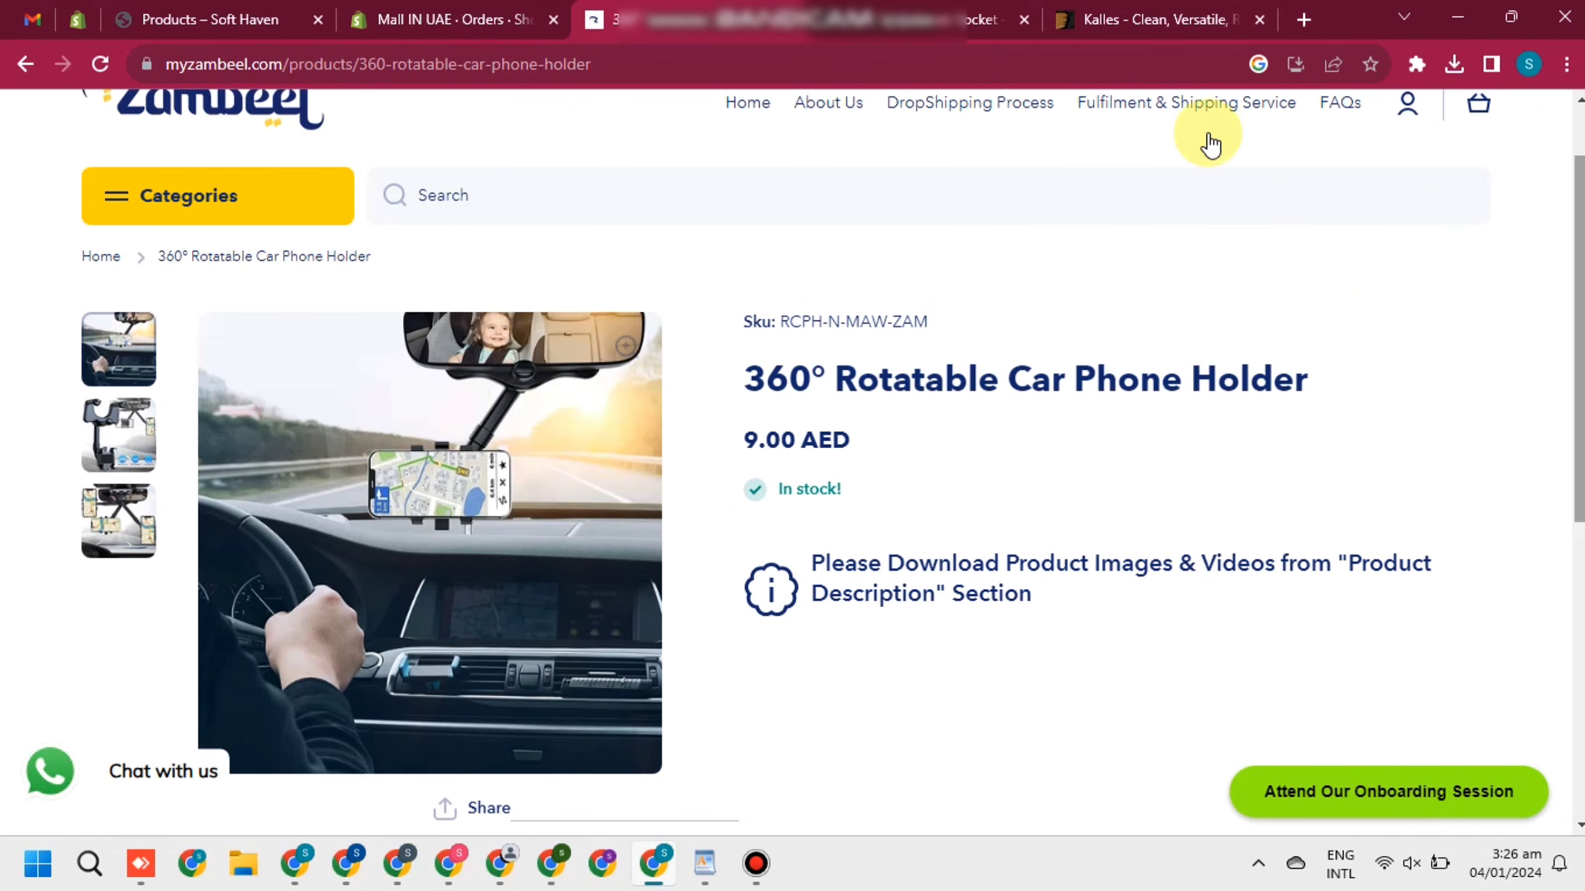
Start a new Gmail message with the caret in the recipient field
click(31, 19)
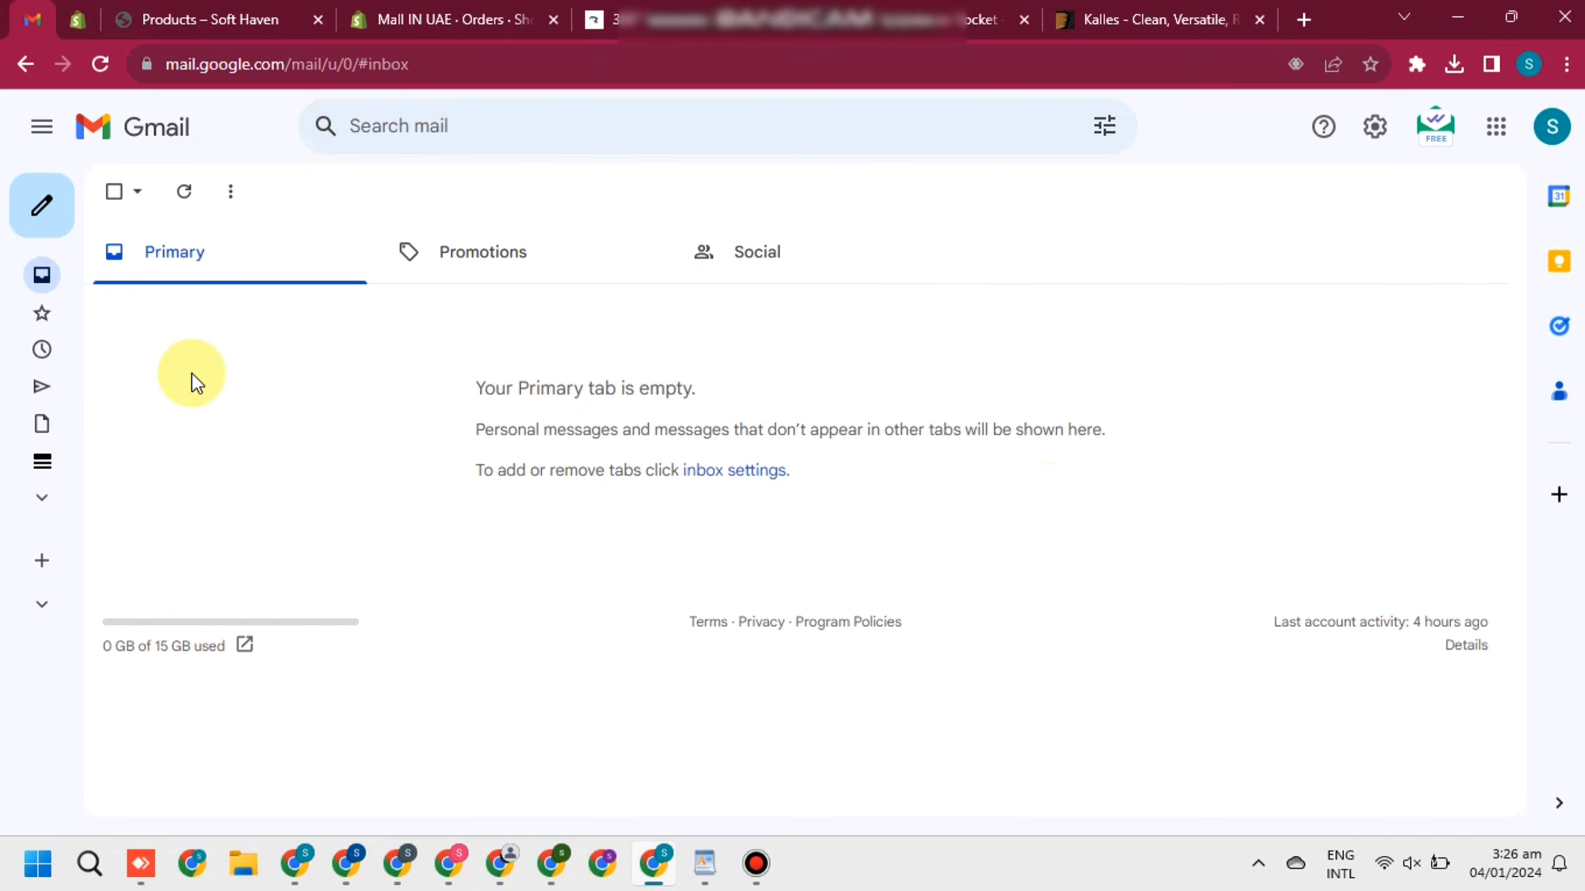
click(36, 215)
click(1026, 345)
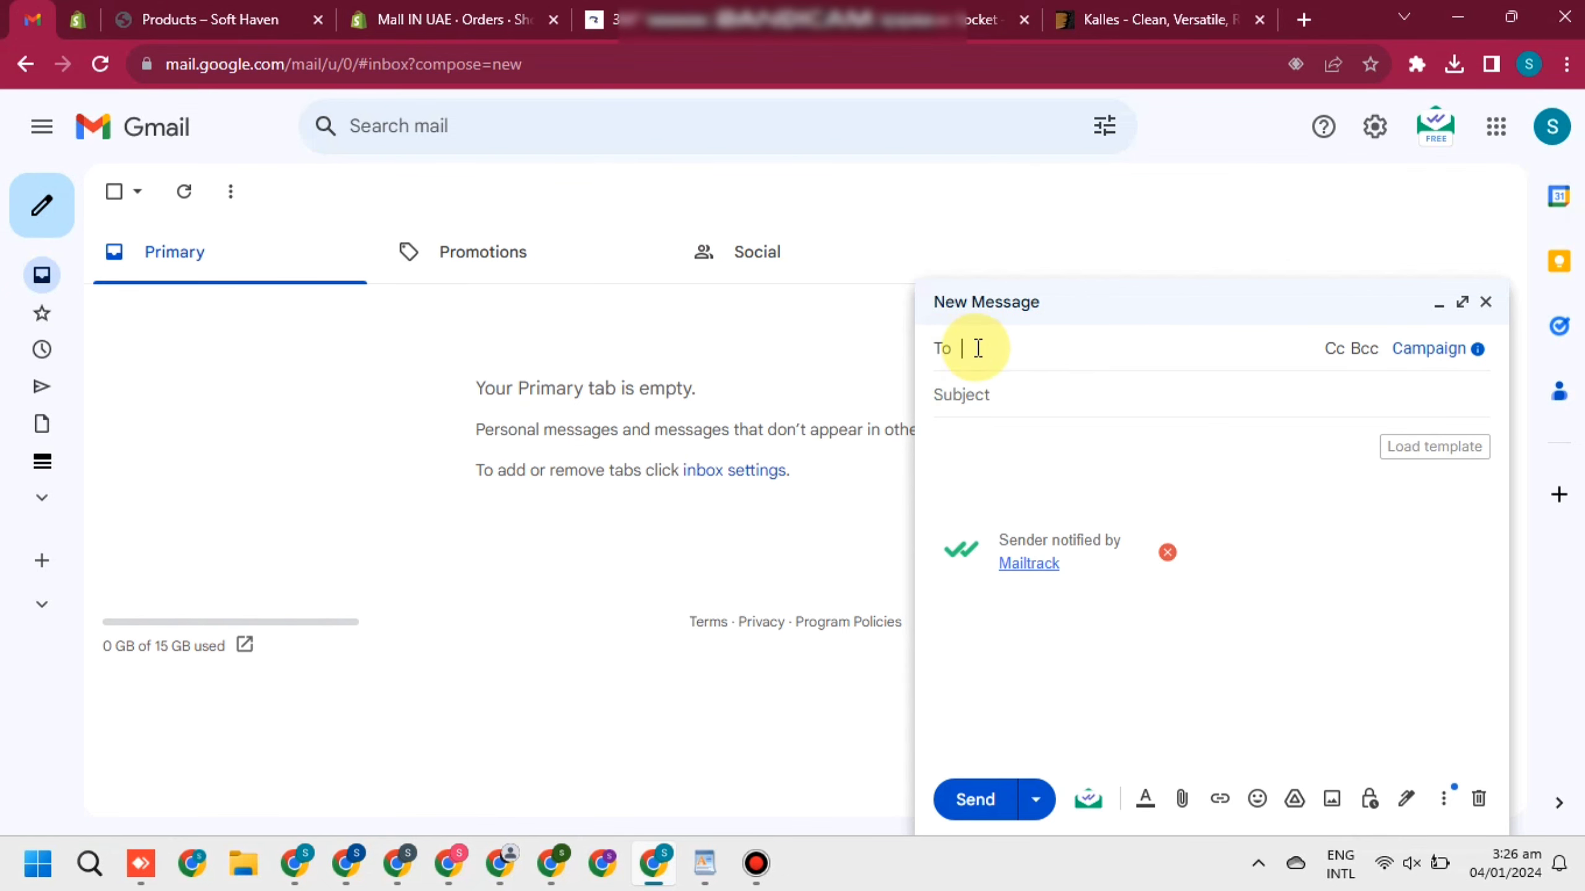
Re-read Zambeel's Drop Shipping Process page, then return to the new Gmail message
click(675, 22)
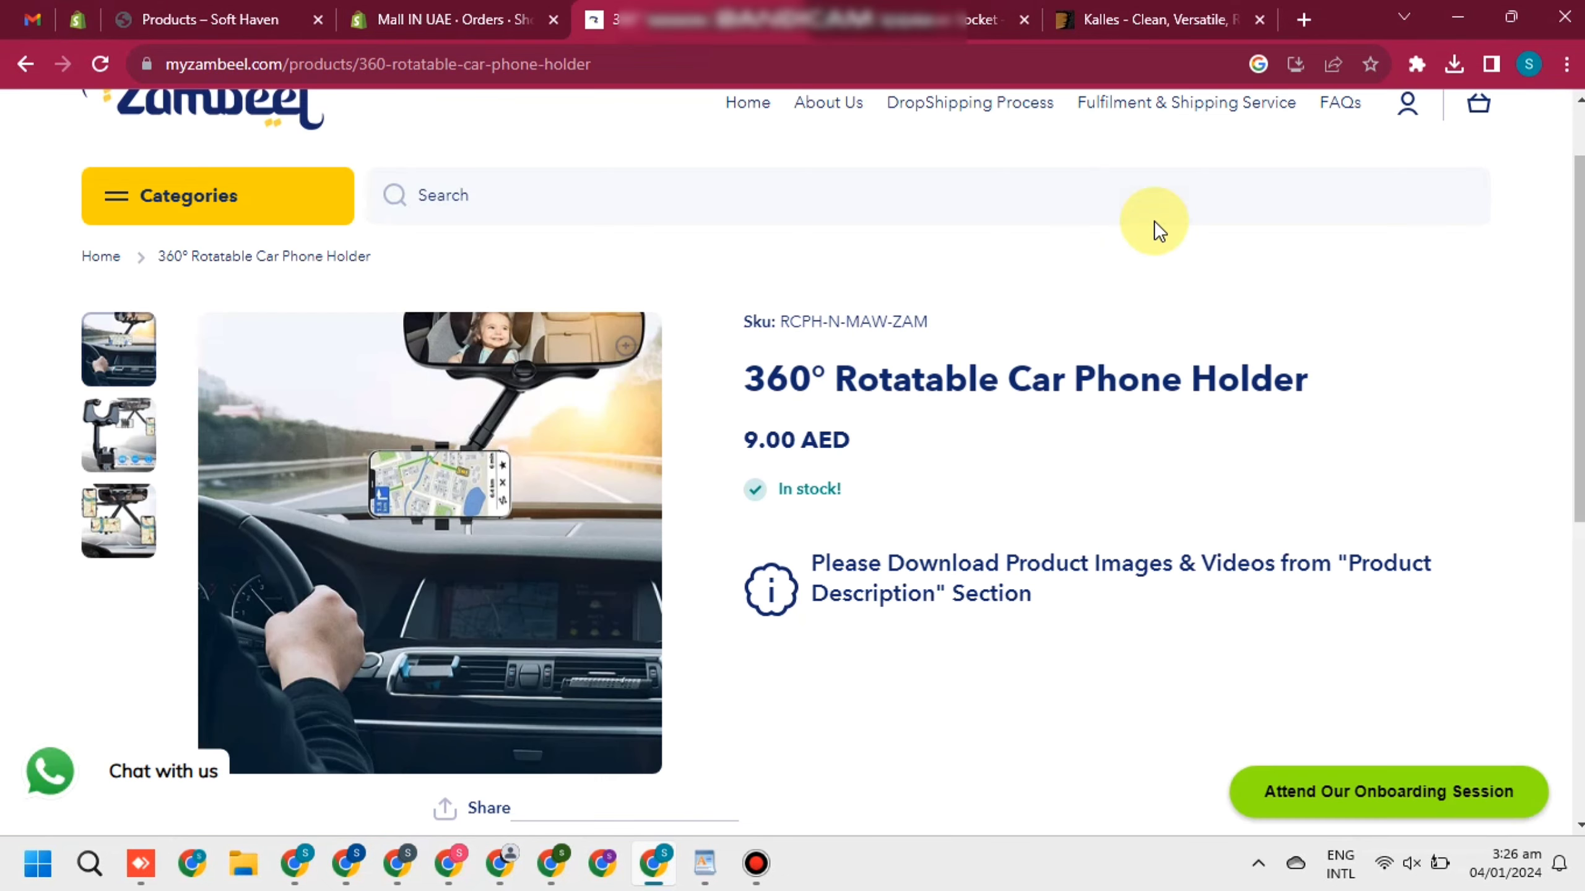
click(992, 102)
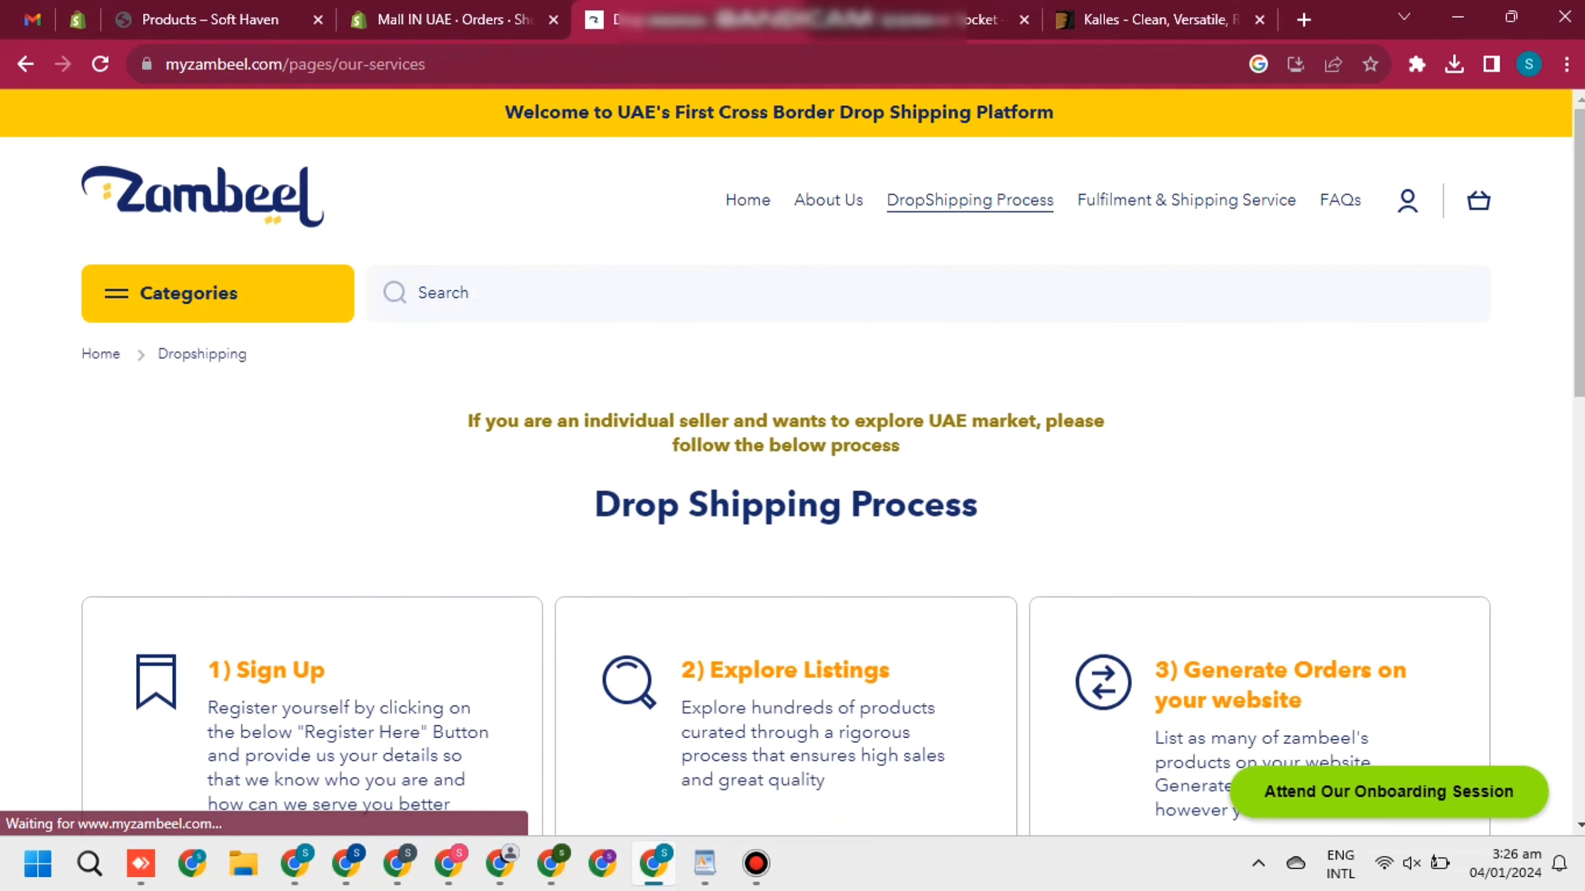
scroll(312, 496, down, 5)
scroll(724, 504, down, 4)
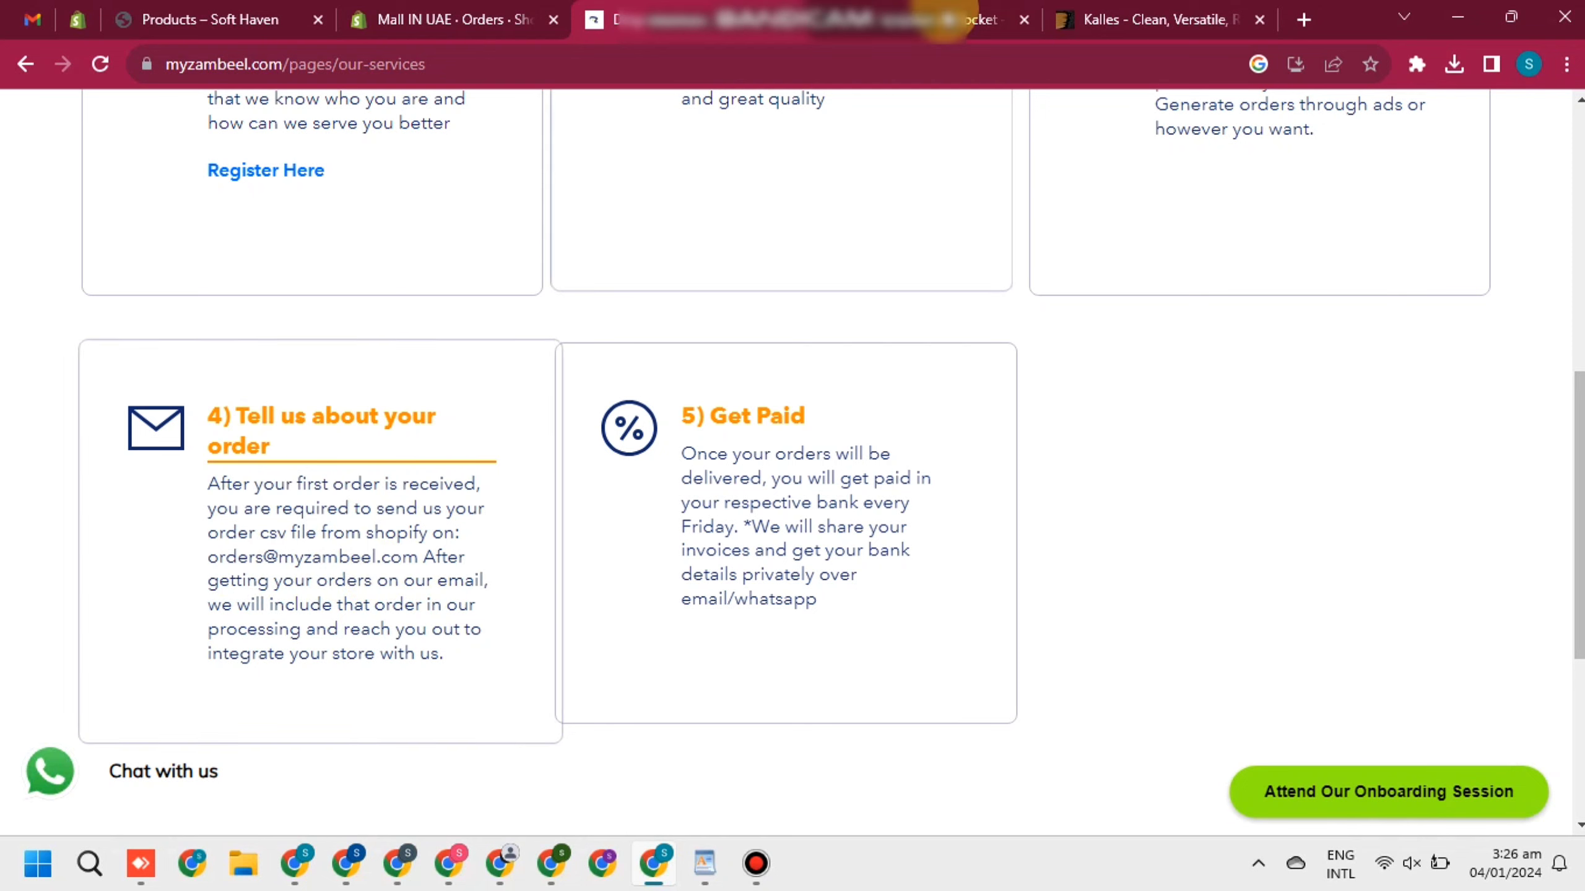
click(31, 19)
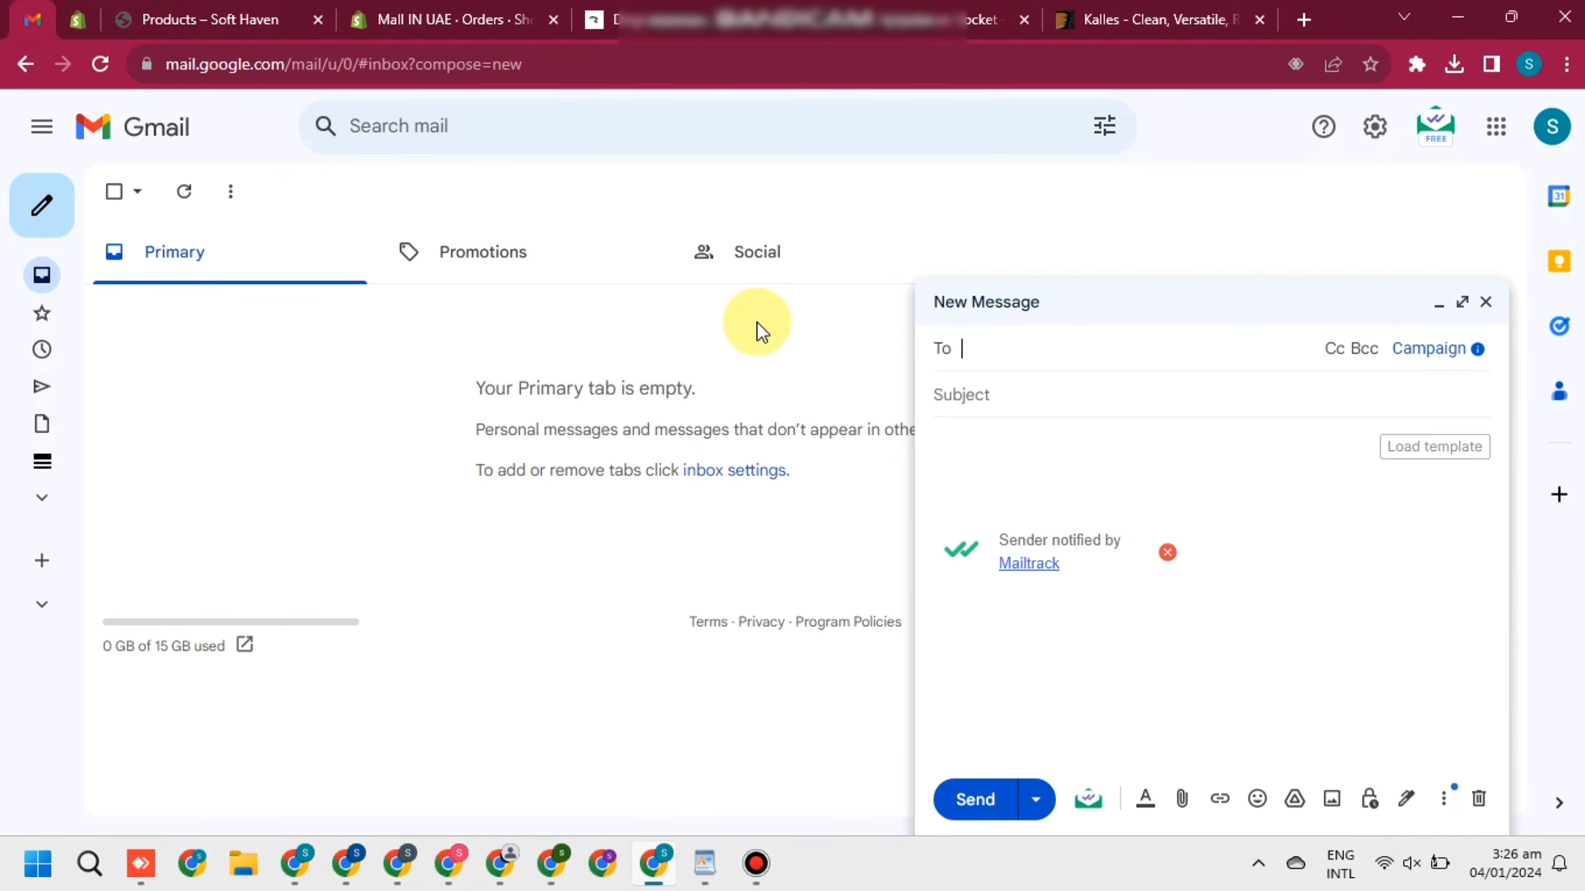
Address the draft to Zambeel's orders address with the subject 'Order fulfilment'
key(ctrl+v)
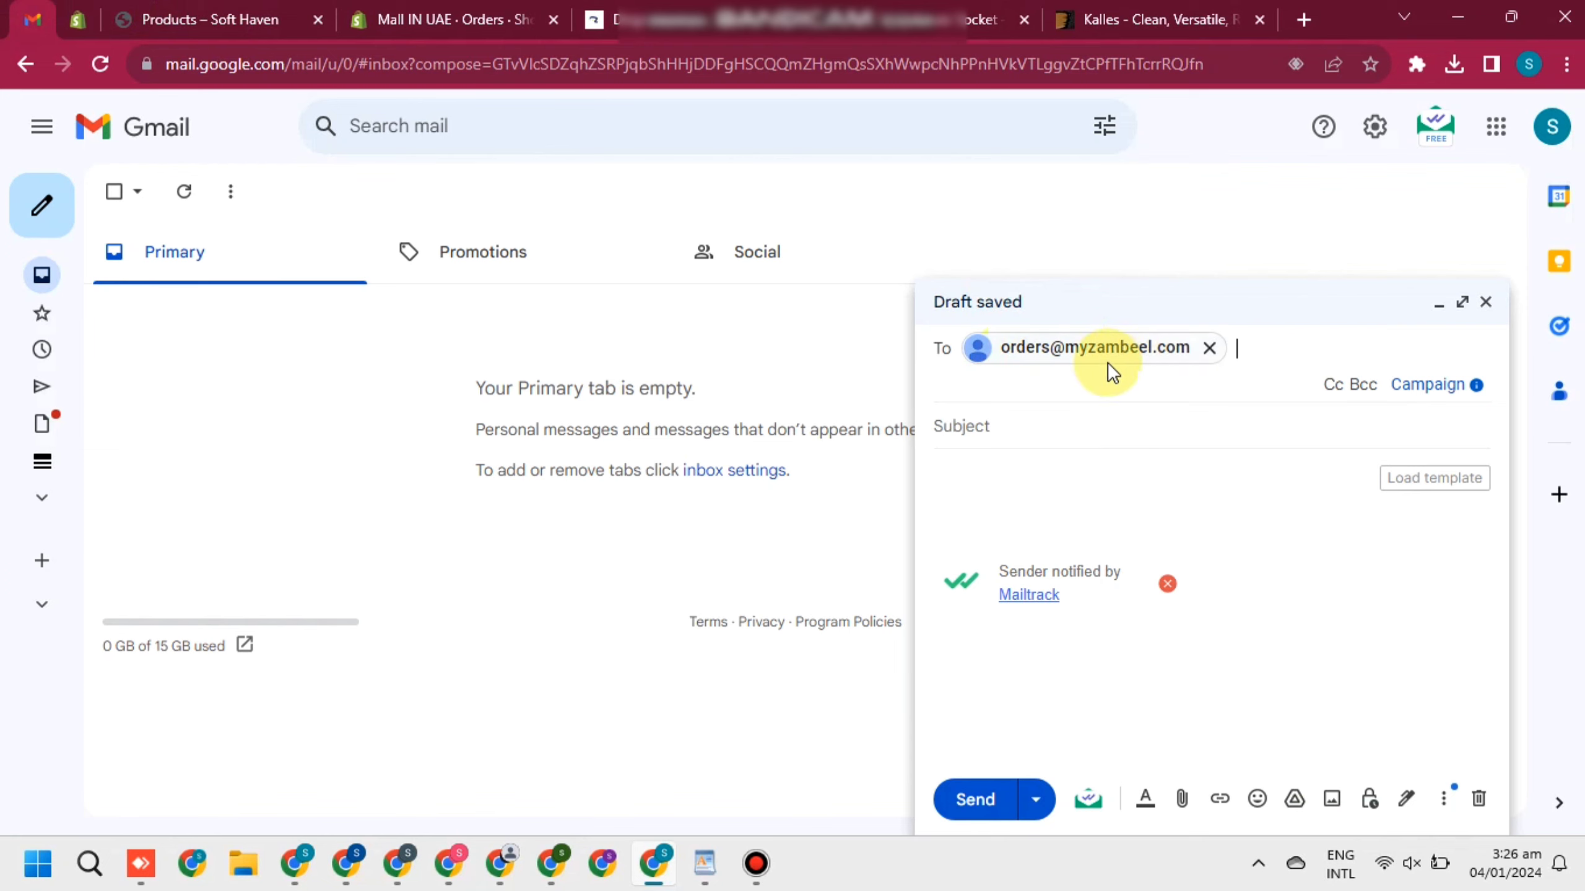
mouse_move(1107, 358)
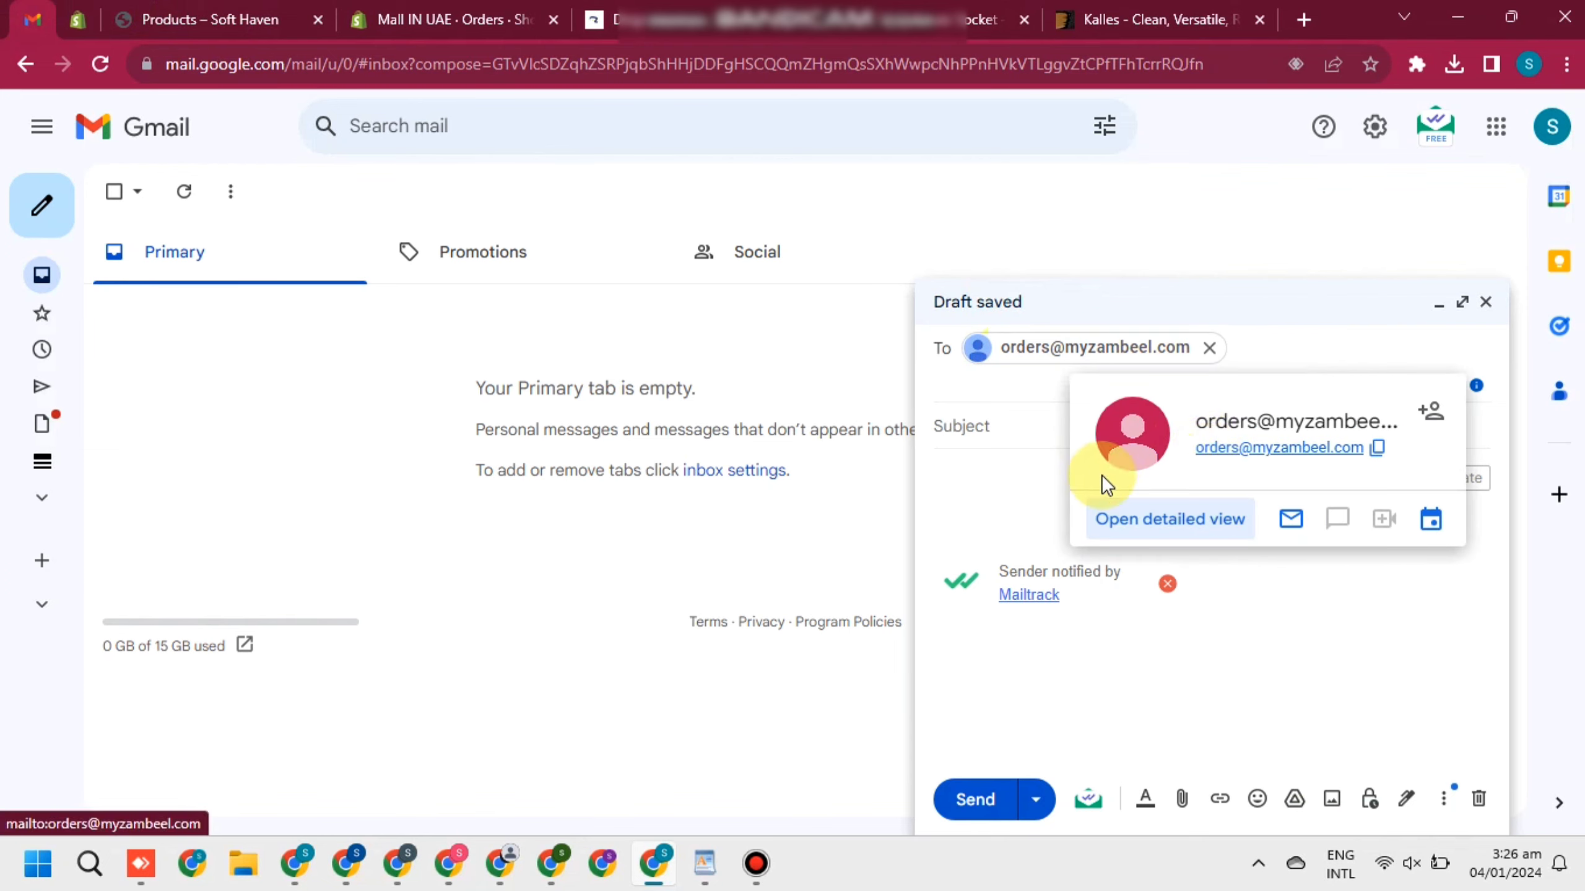
click(1000, 426)
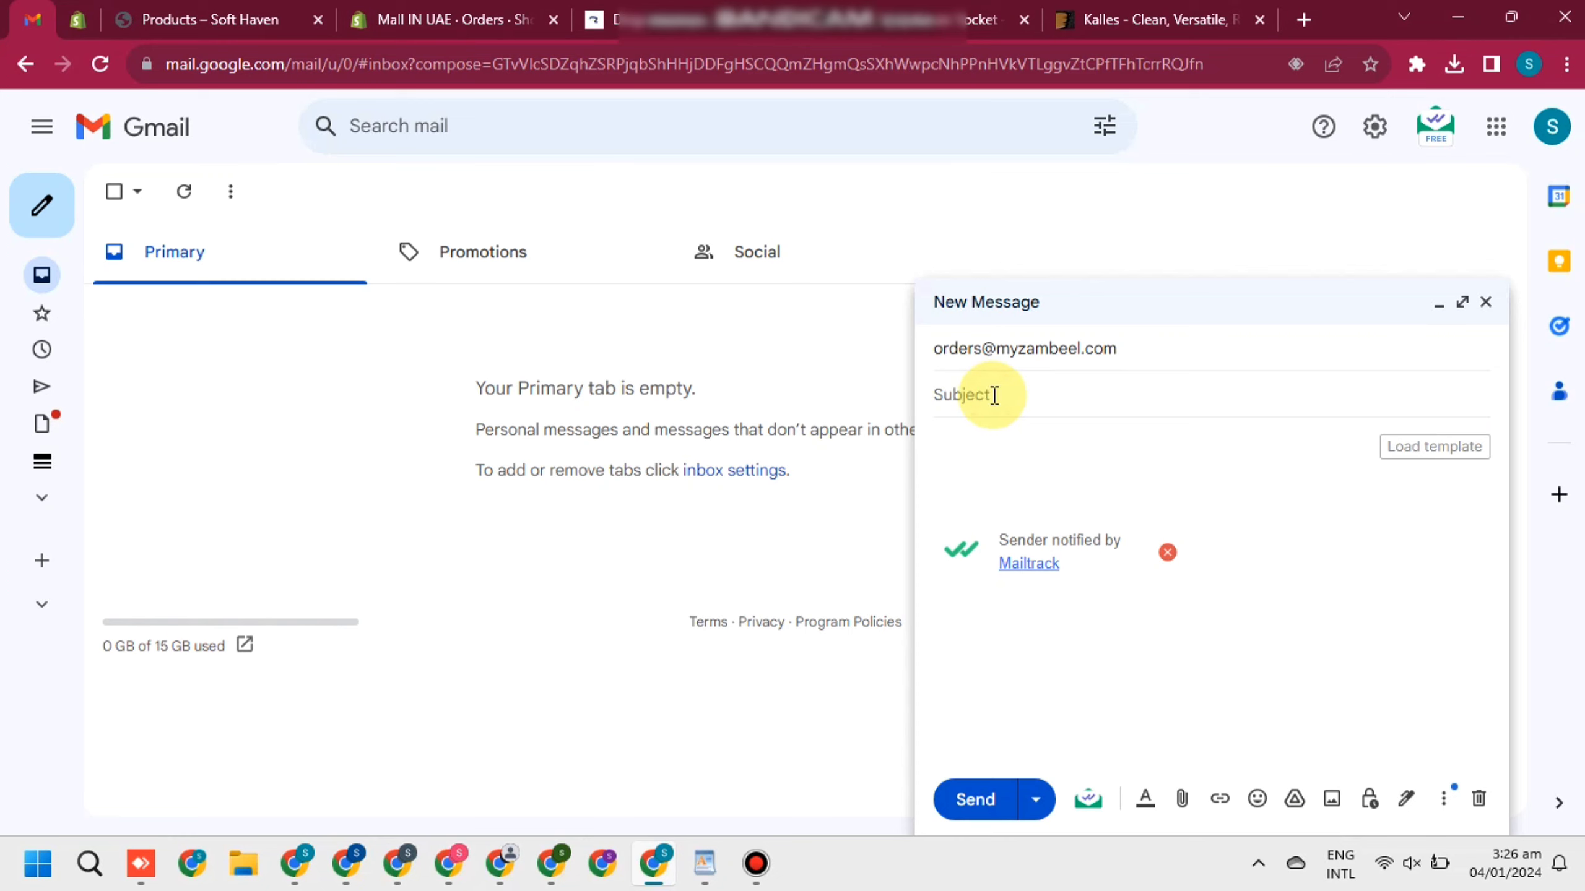
text(OR)
key(BackSpace)
text(rder fullfilment)
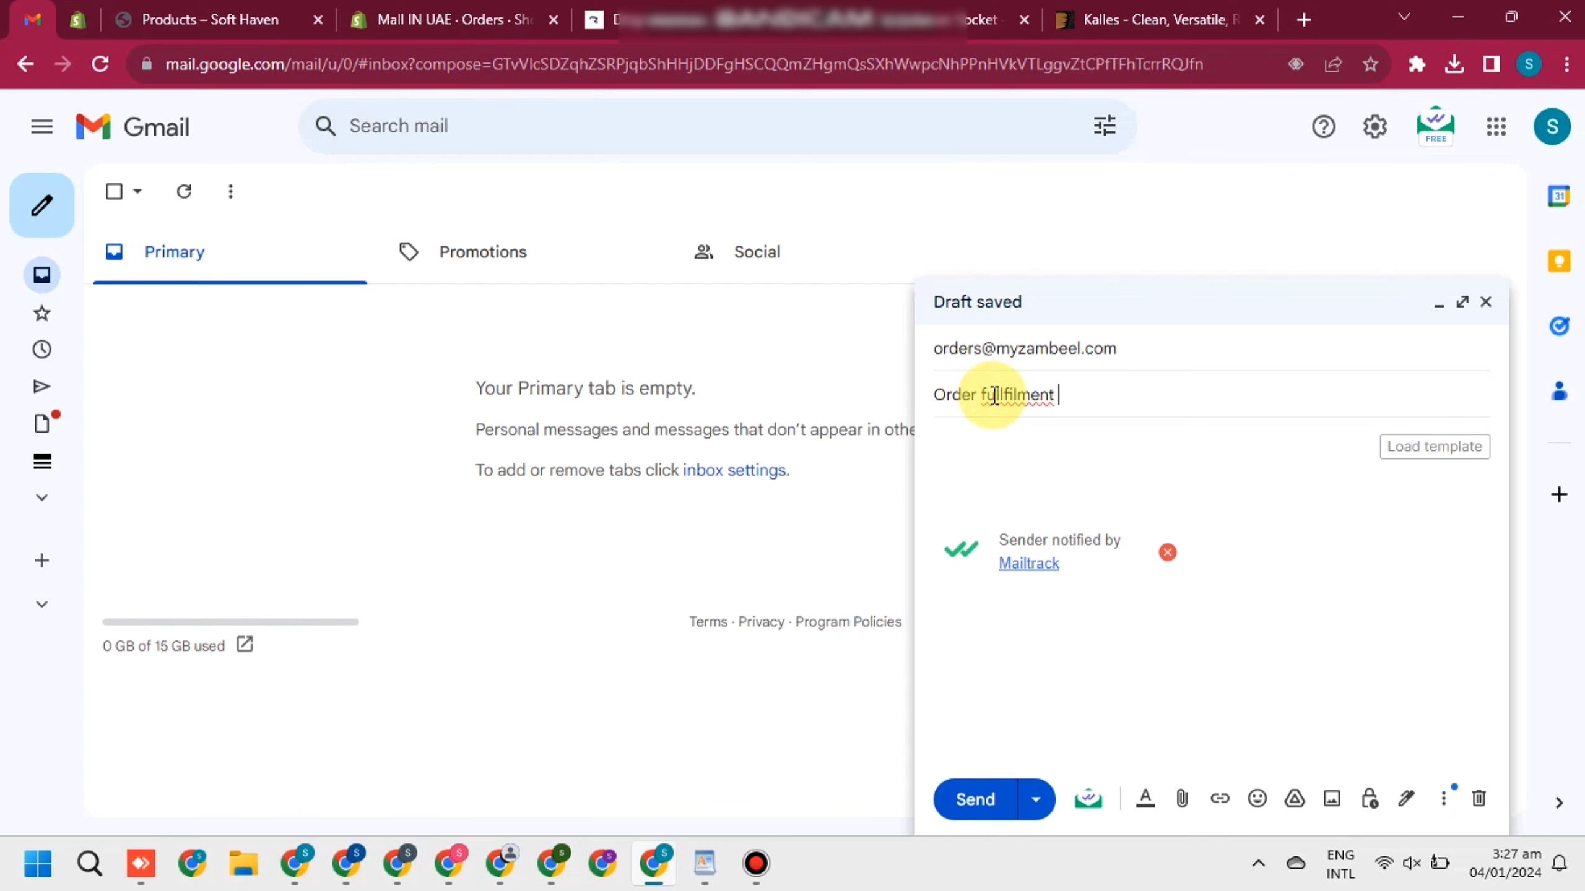
right_click(994, 396)
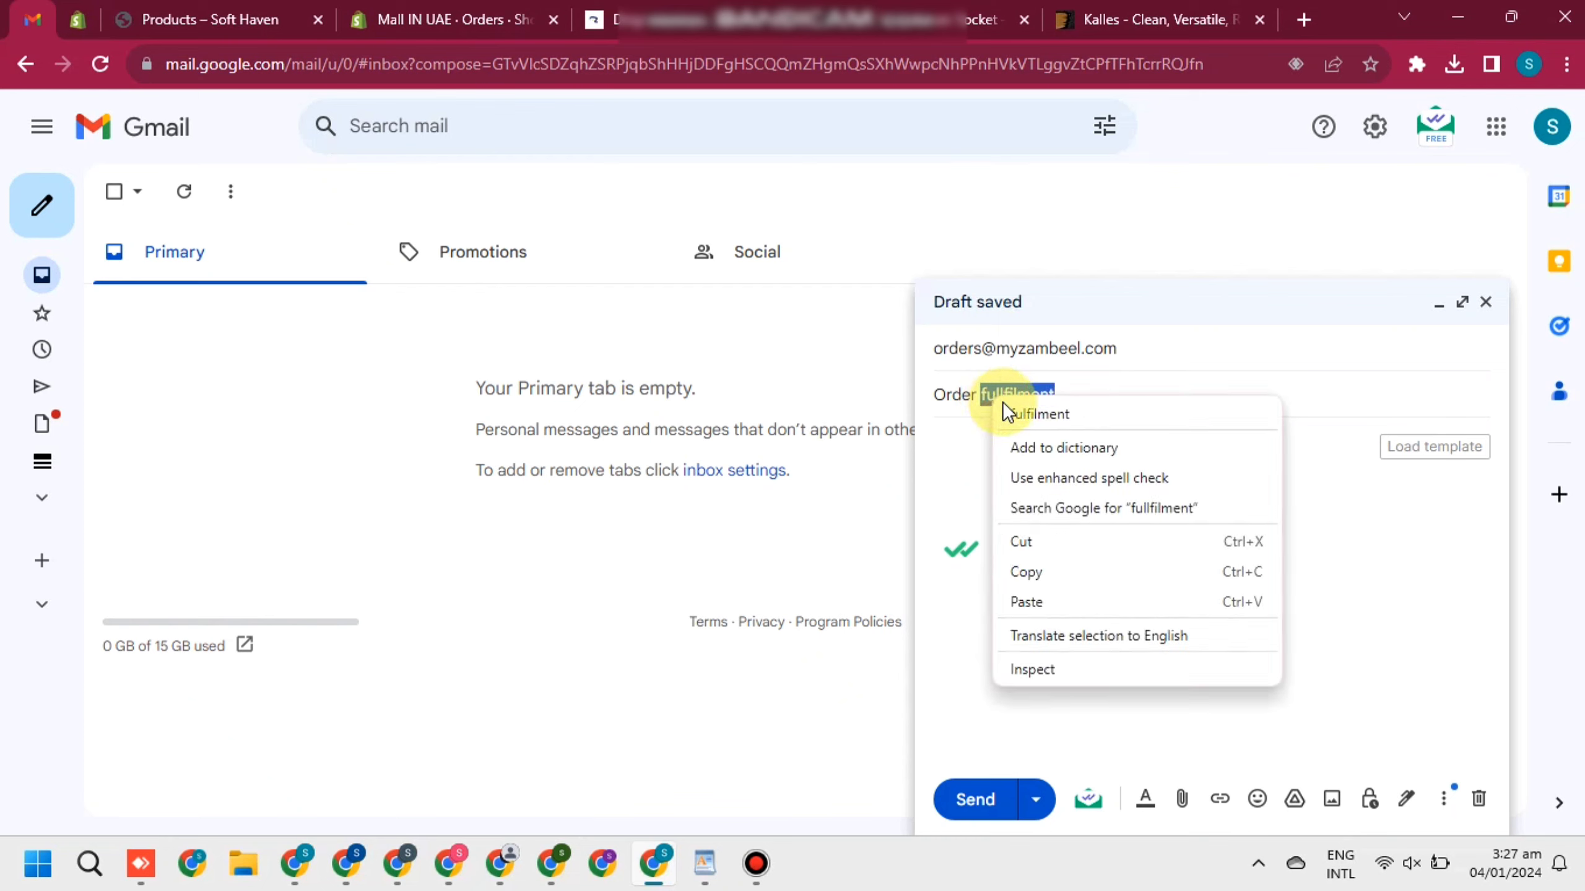
click(1014, 412)
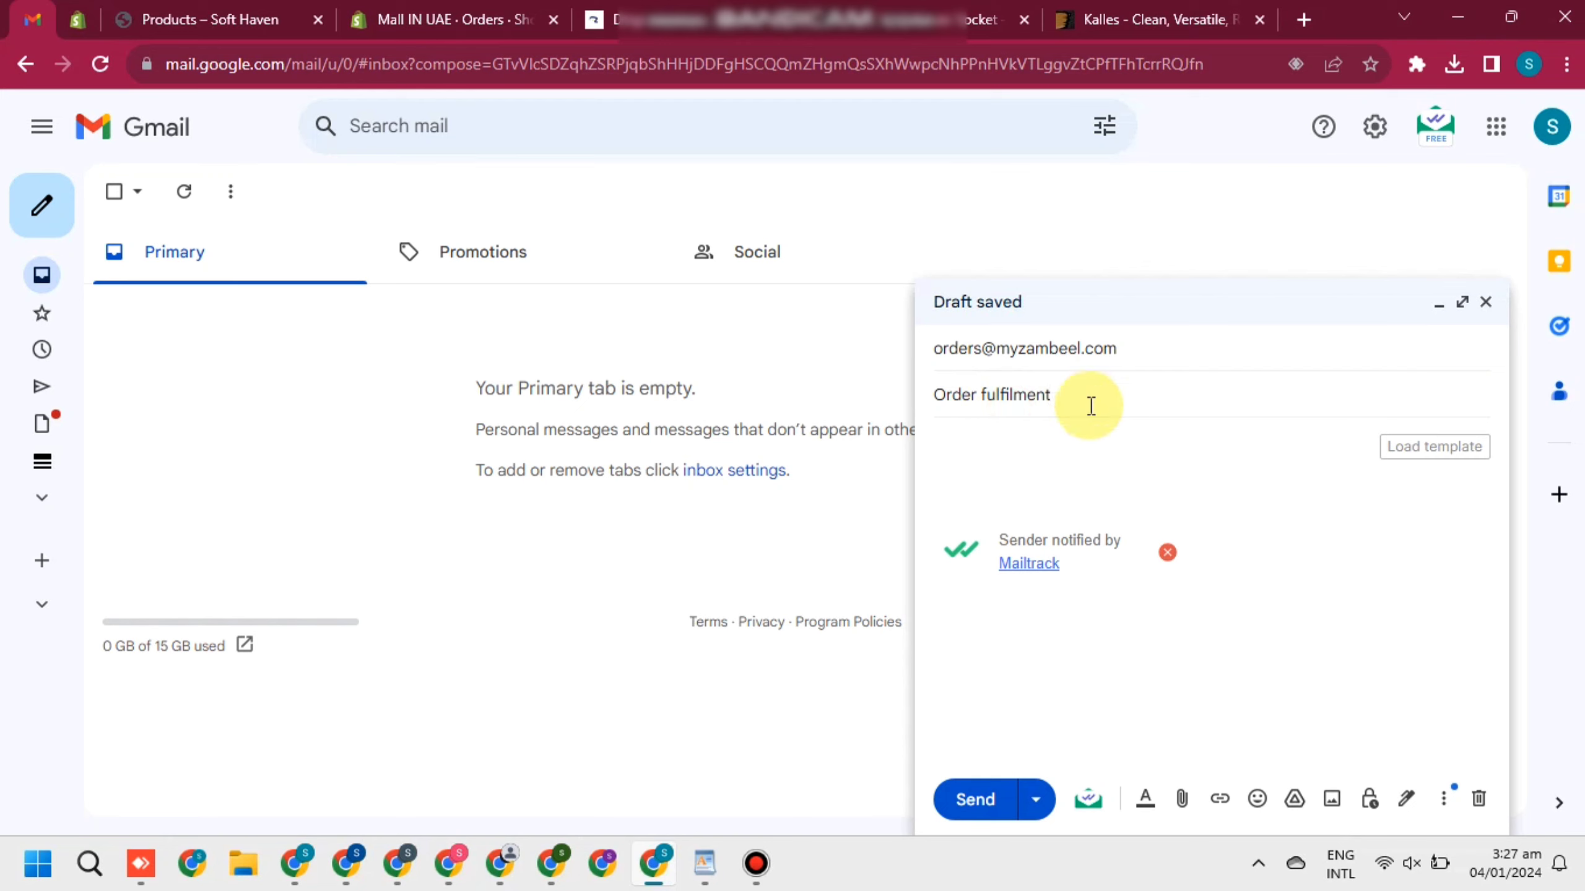
Begin the body with 'My Store link' followed by the Mall IN UAE store URL
click(967, 442)
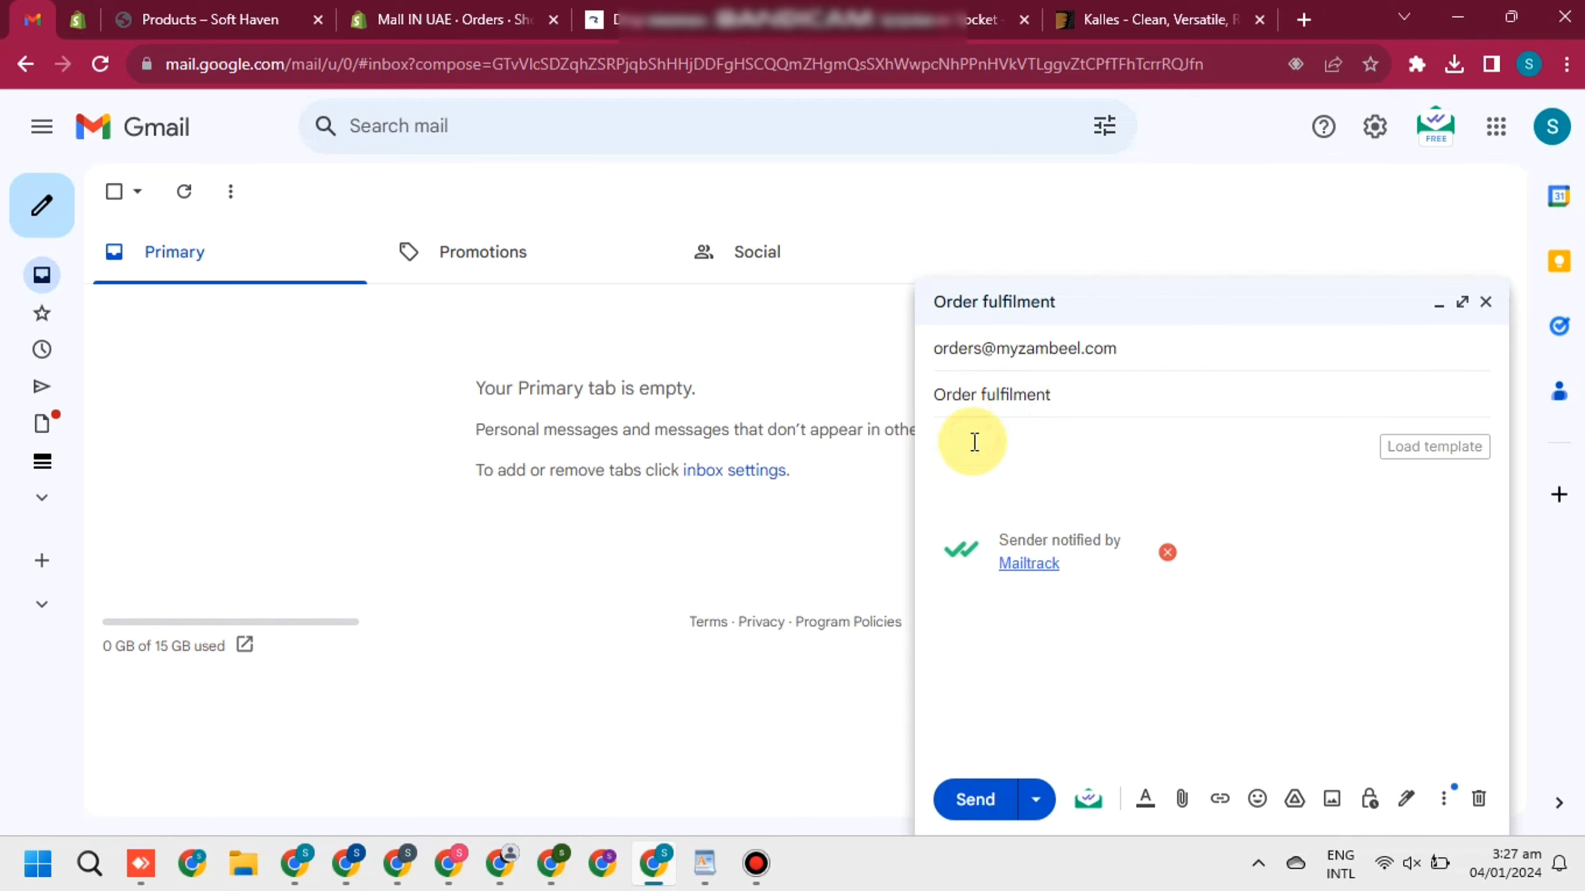
text(My S)
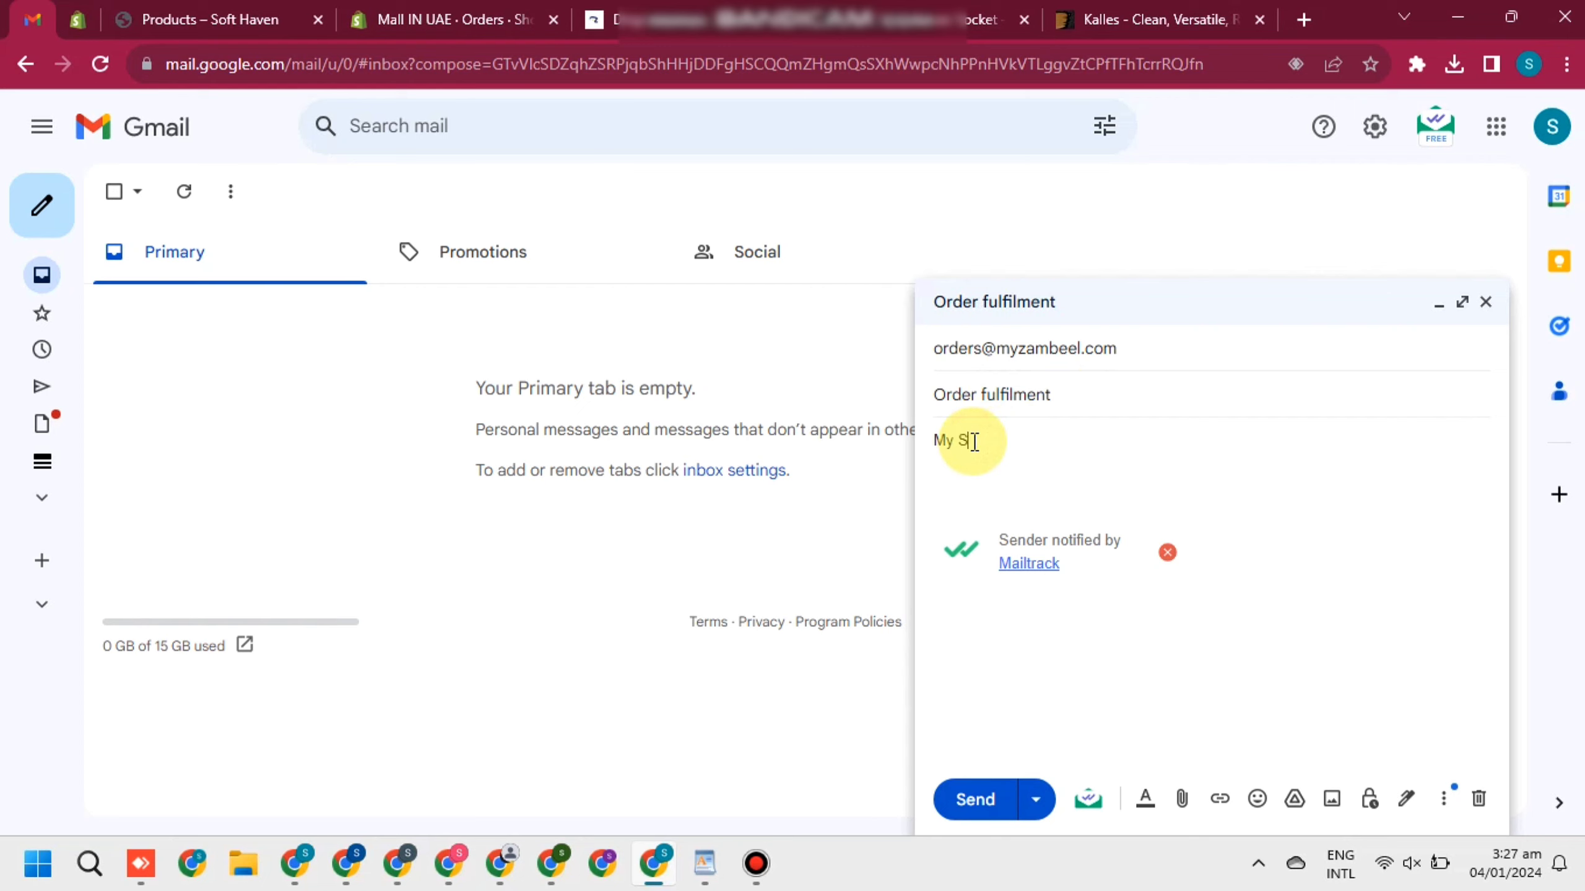
text(tore link)
key(Return)
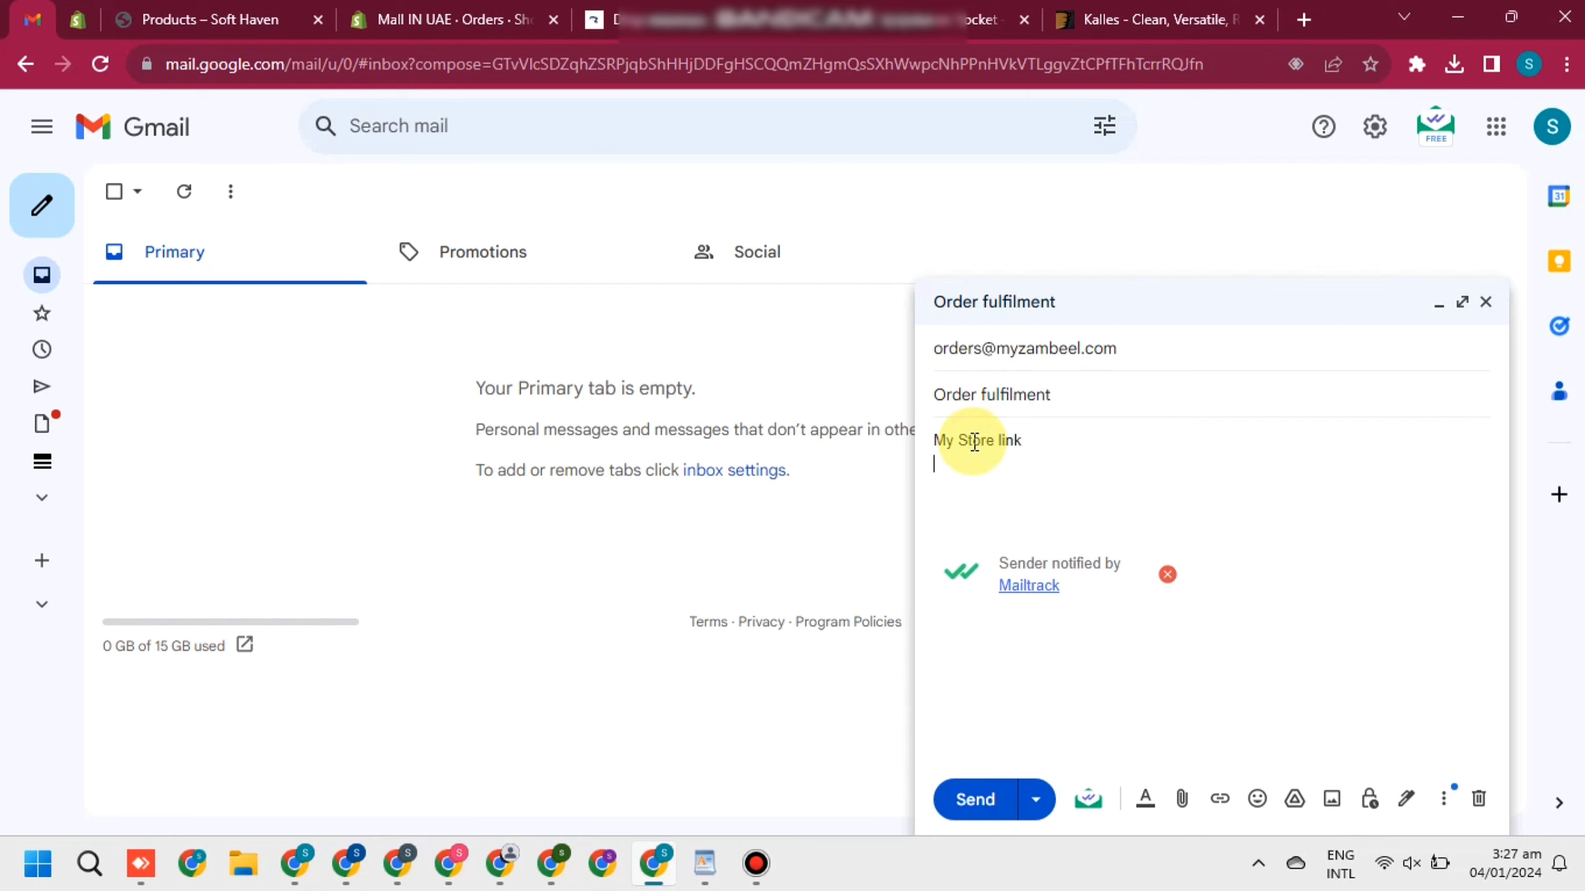
click(975, 25)
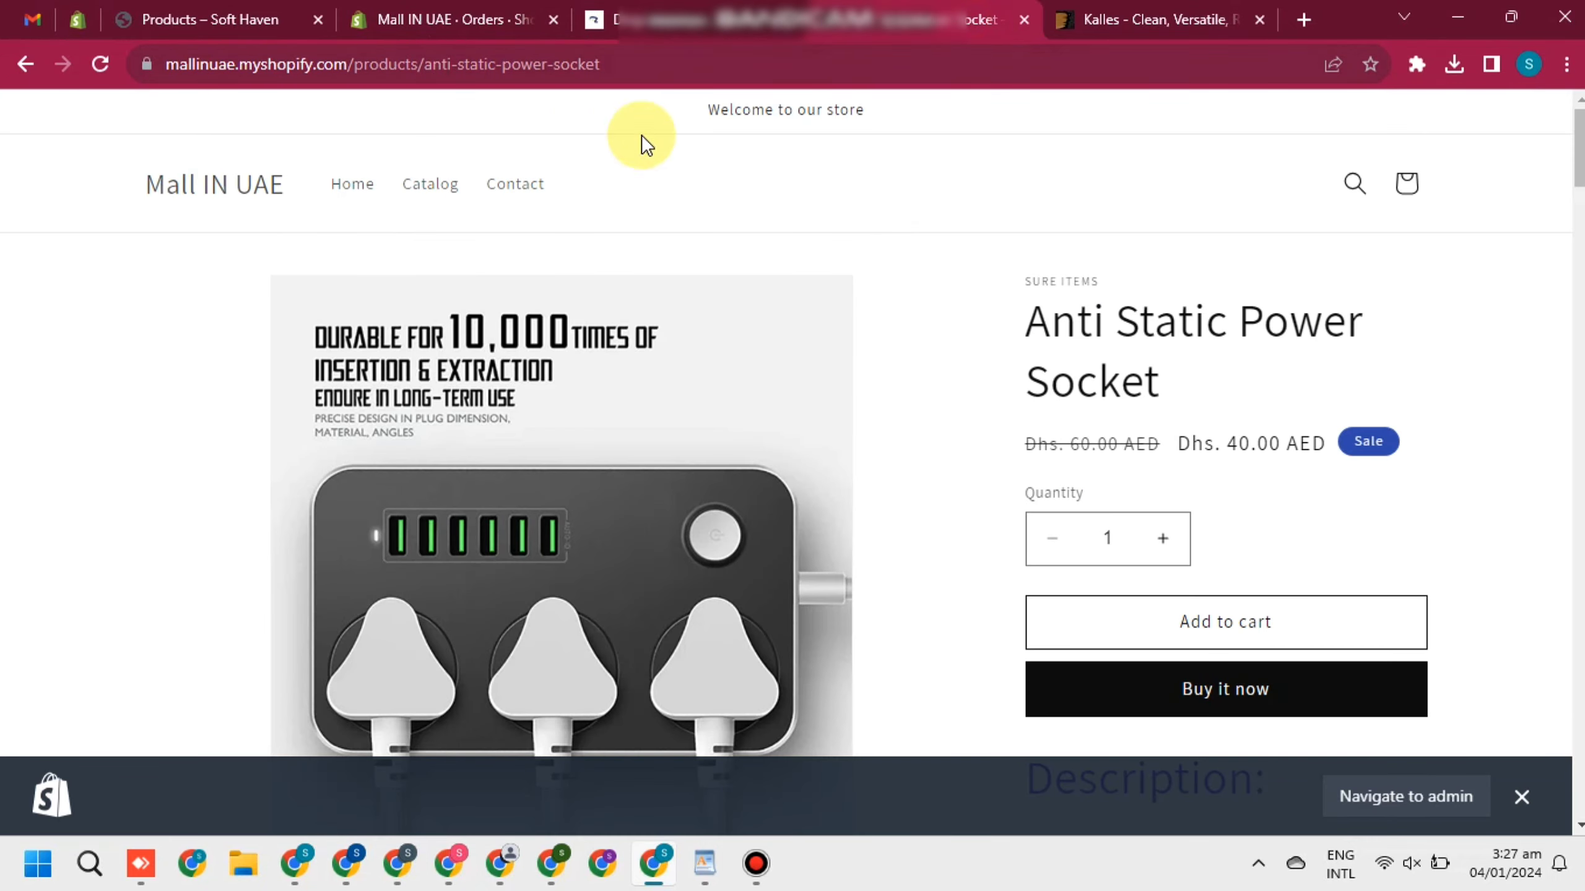
click(206, 187)
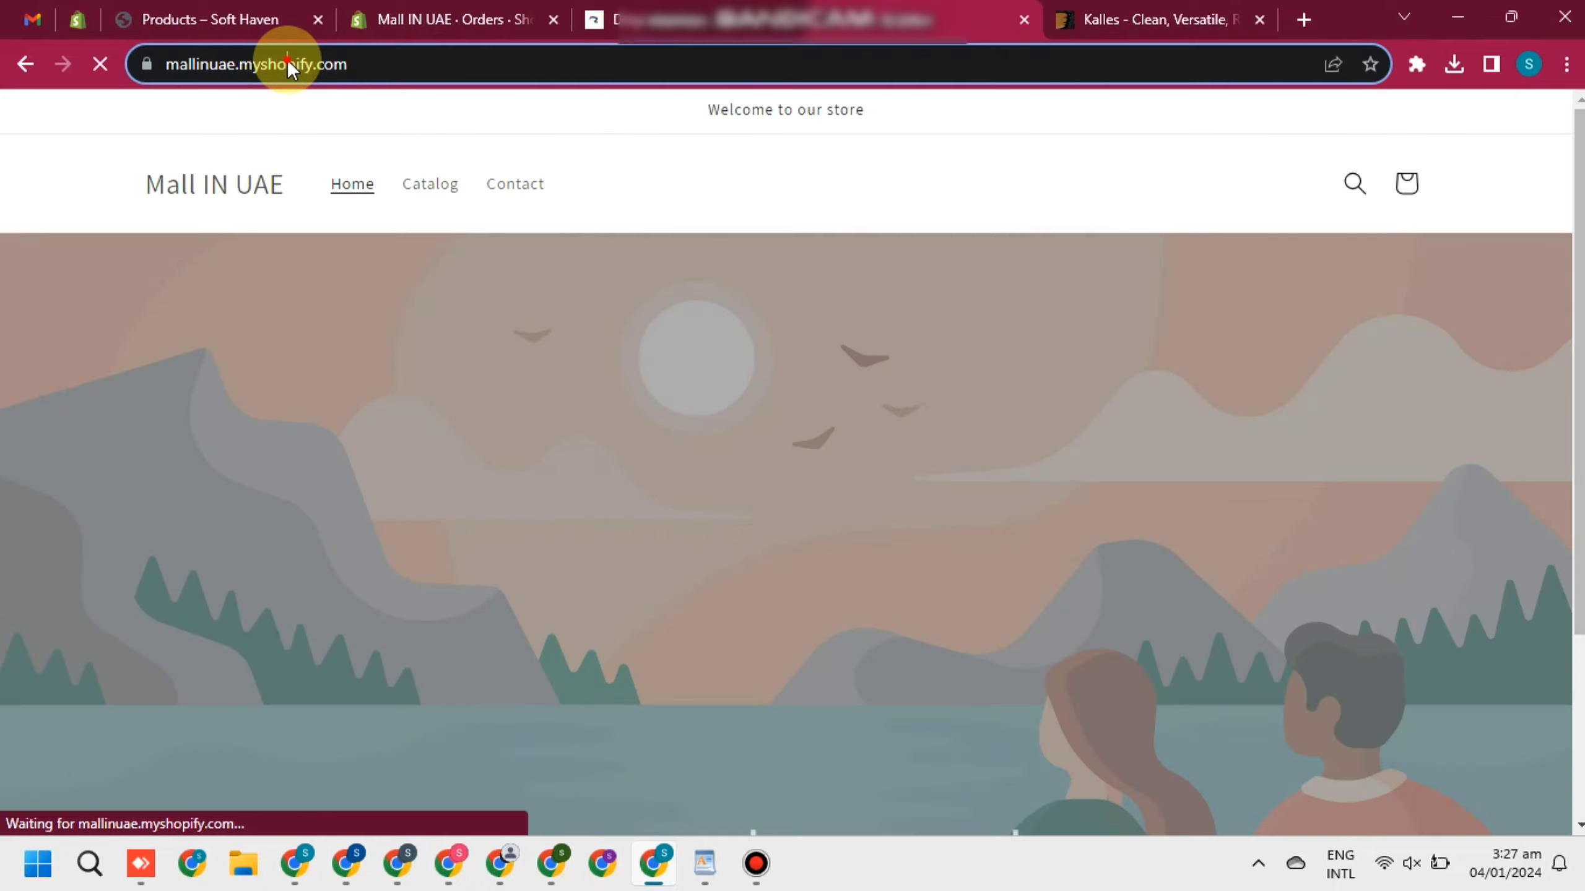
click(294, 59)
key(ctrl+c)
key(BackSpace)
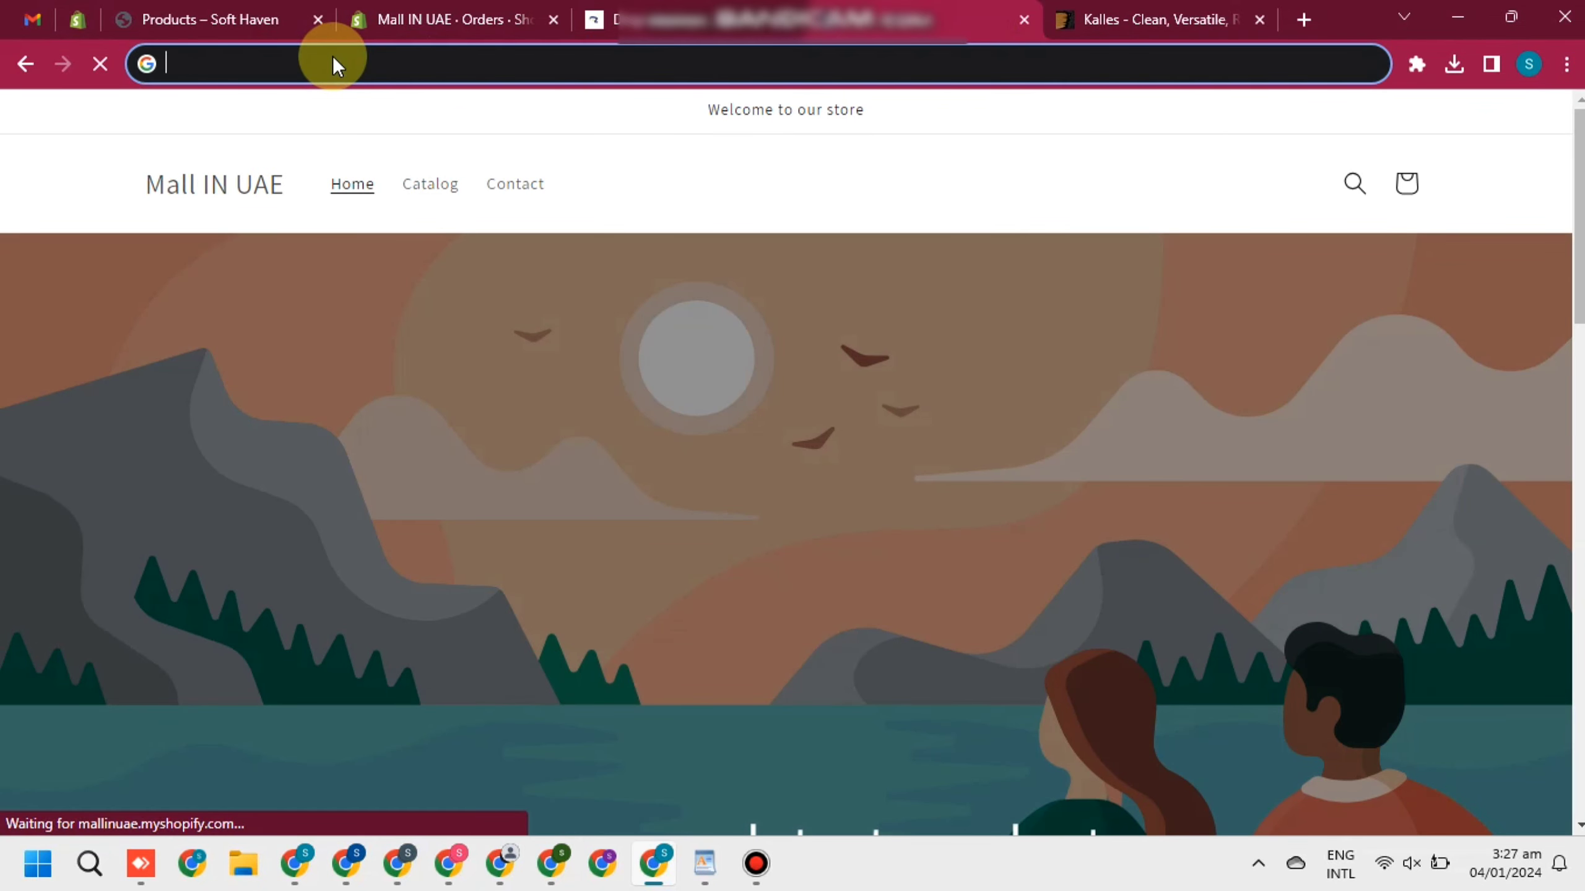
click(12, 16)
key(ctrl+v)
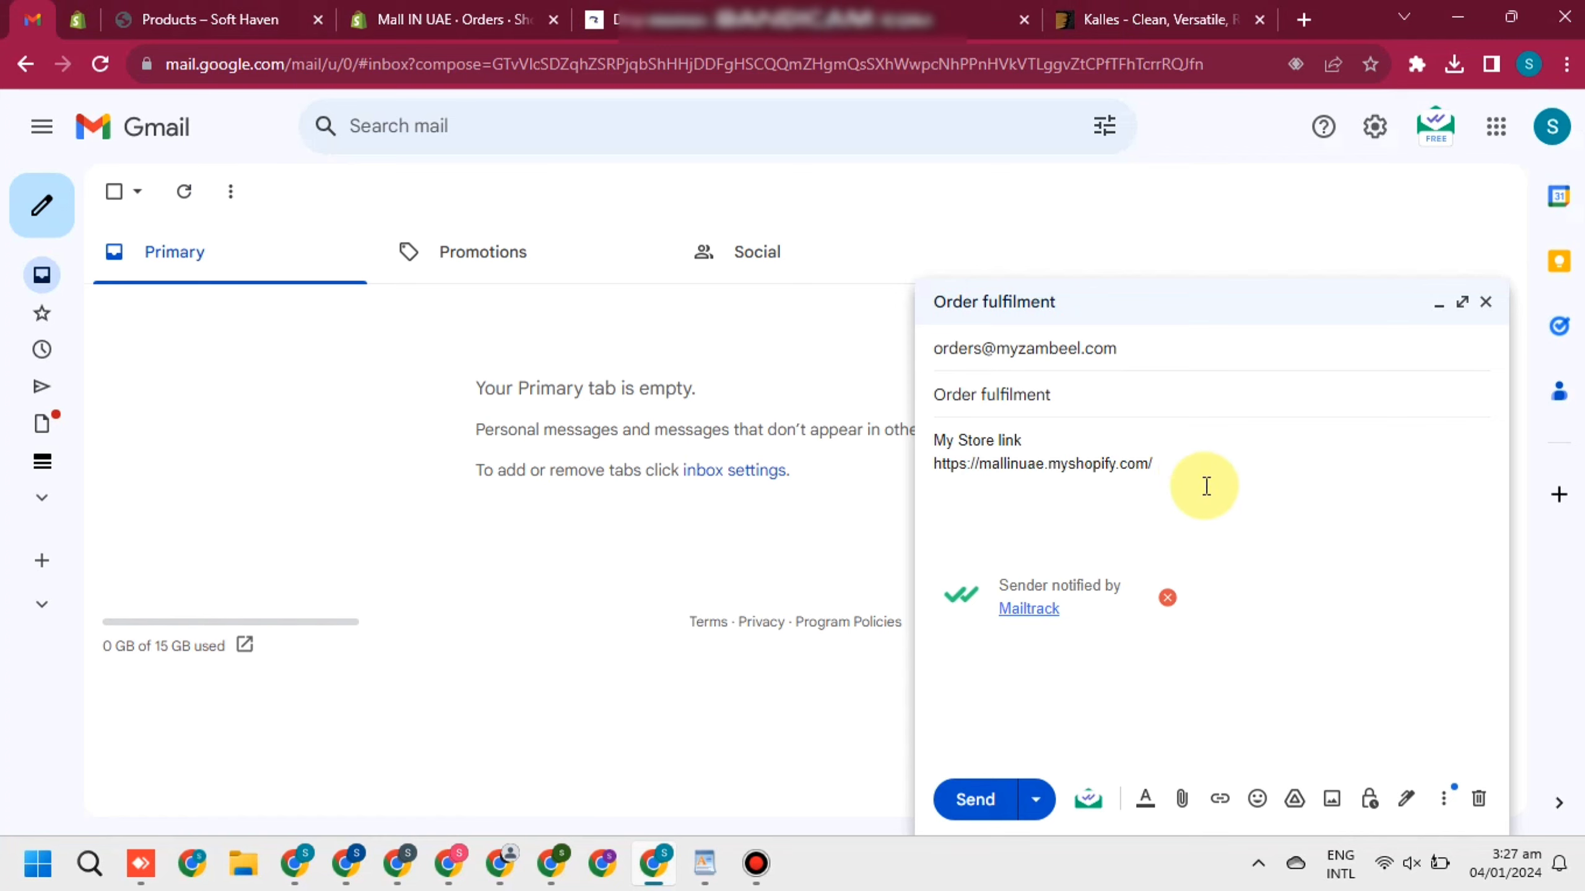
key(Return)
key(Return)
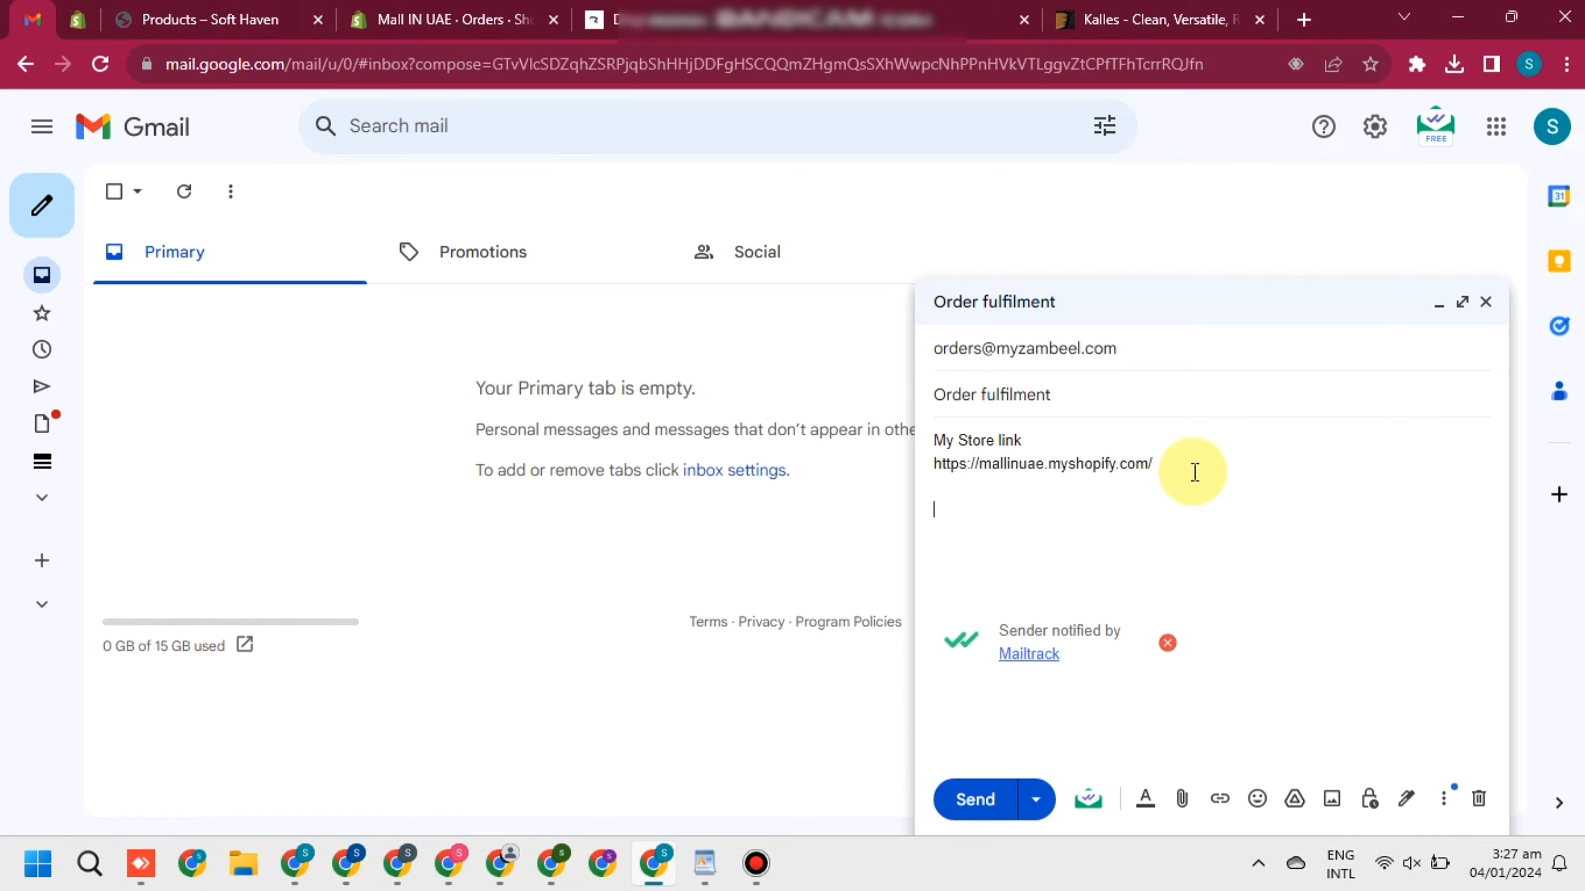
Add a 'My Whatsapp' line with the WhatsApp number, then an 'order csv file' line
text(my)
key(BackSpace)
key(BackSpace)
key(BackSpace)
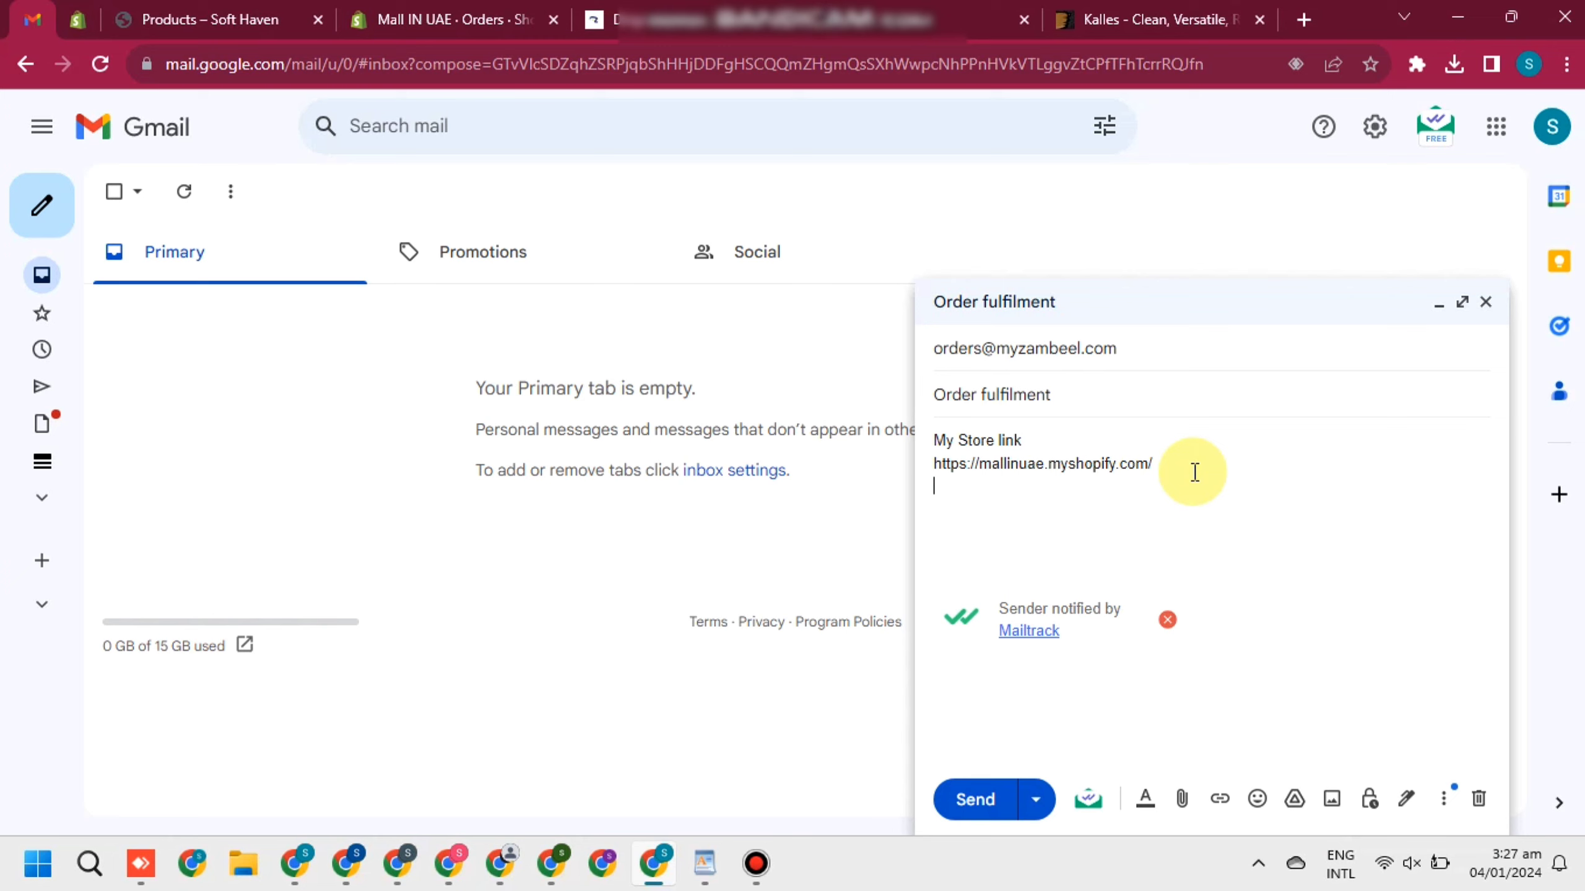
text(My Whatsapp)
key(Return)
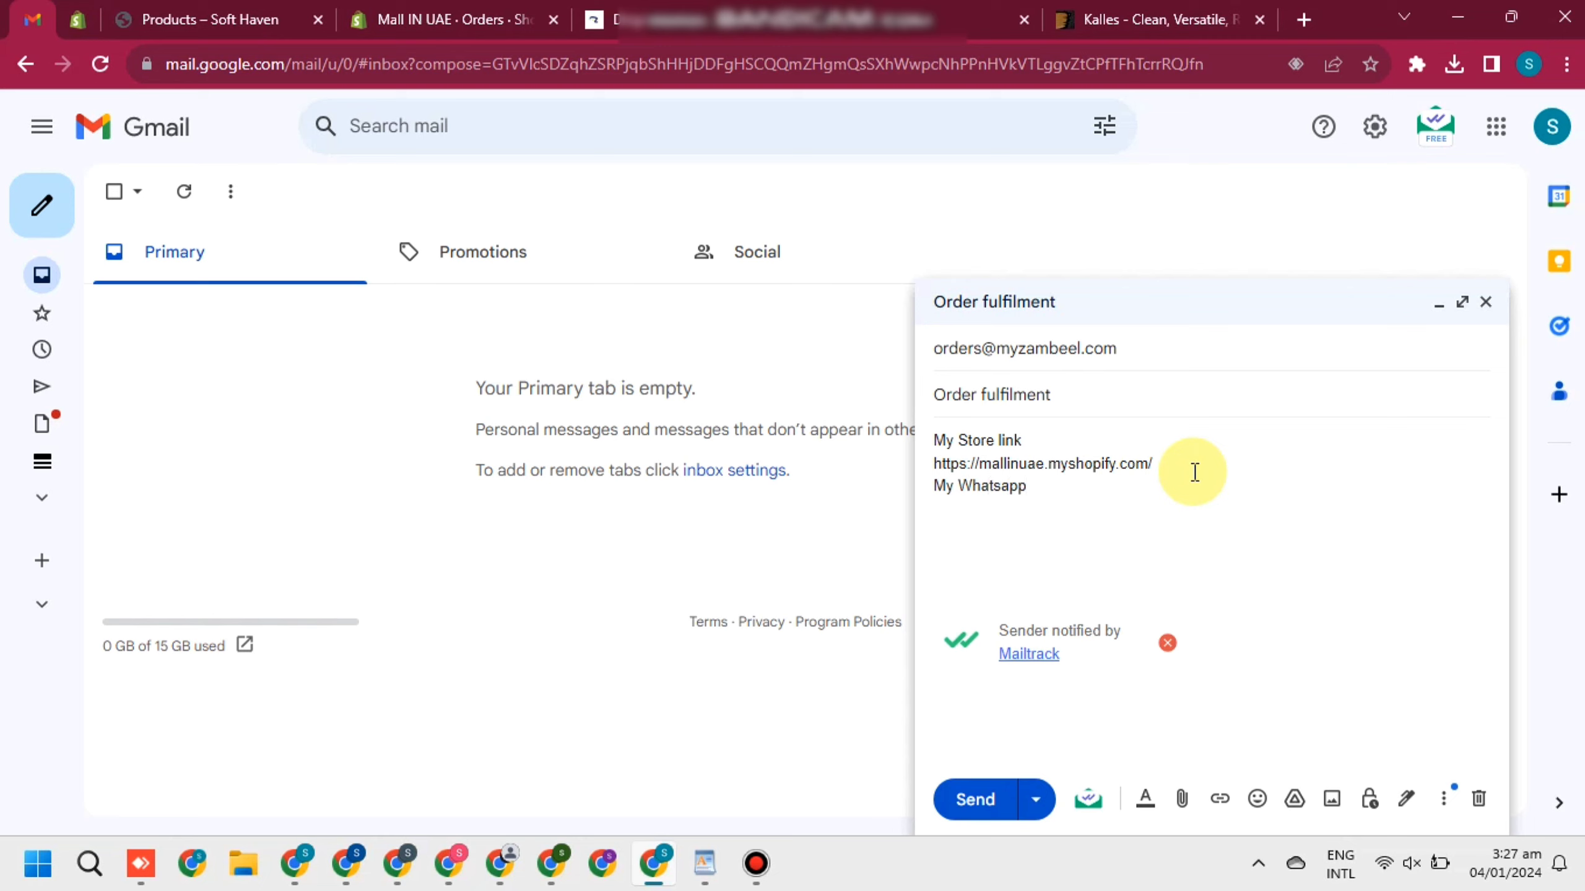
key(Return)
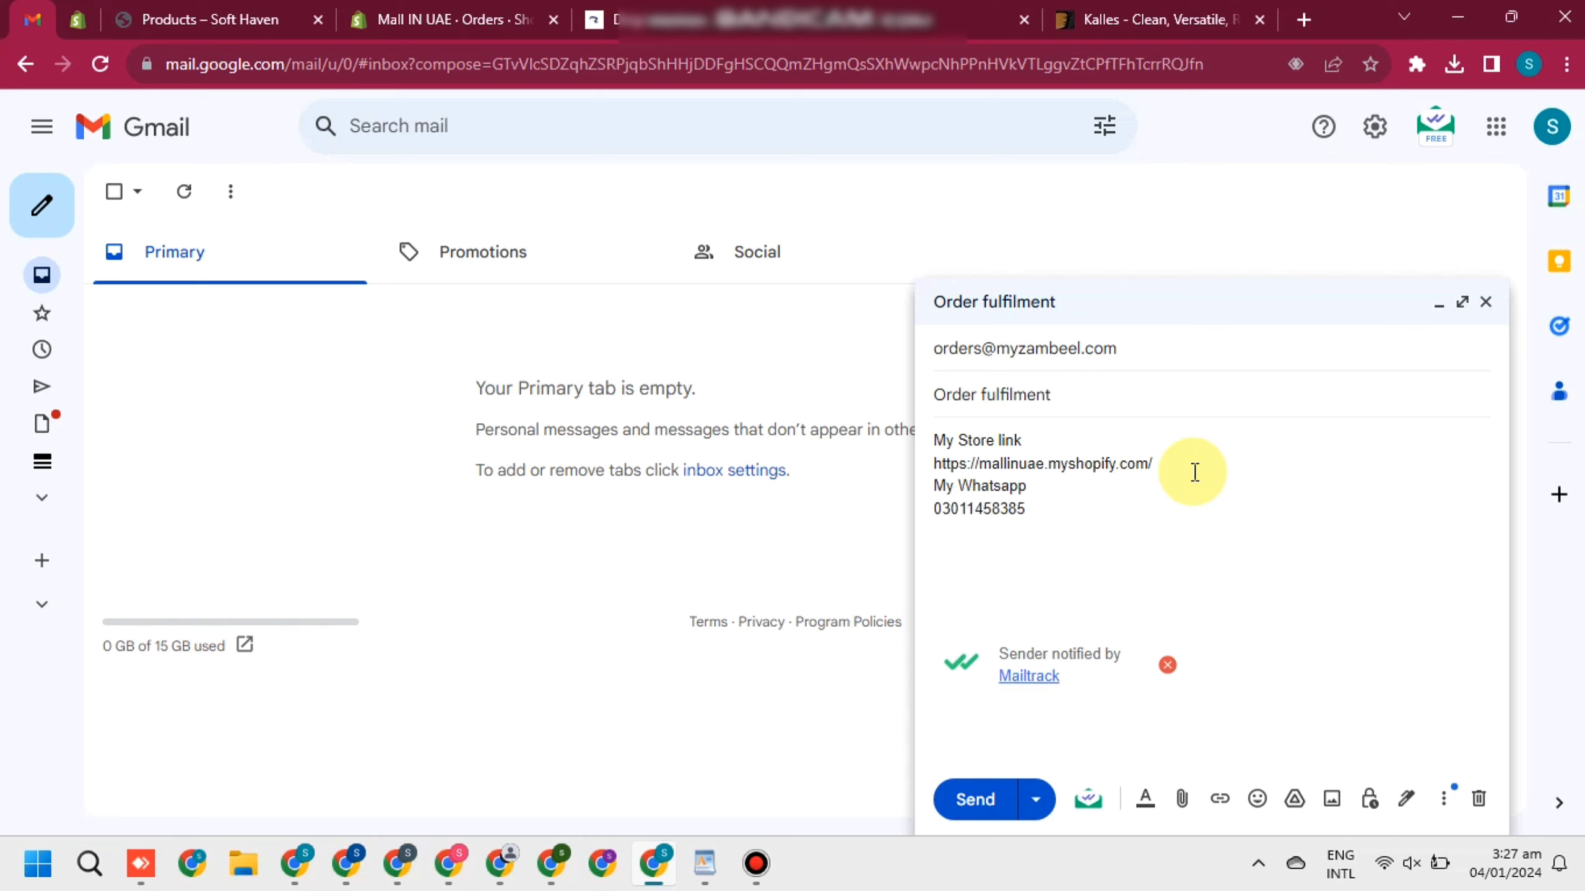
text(or)
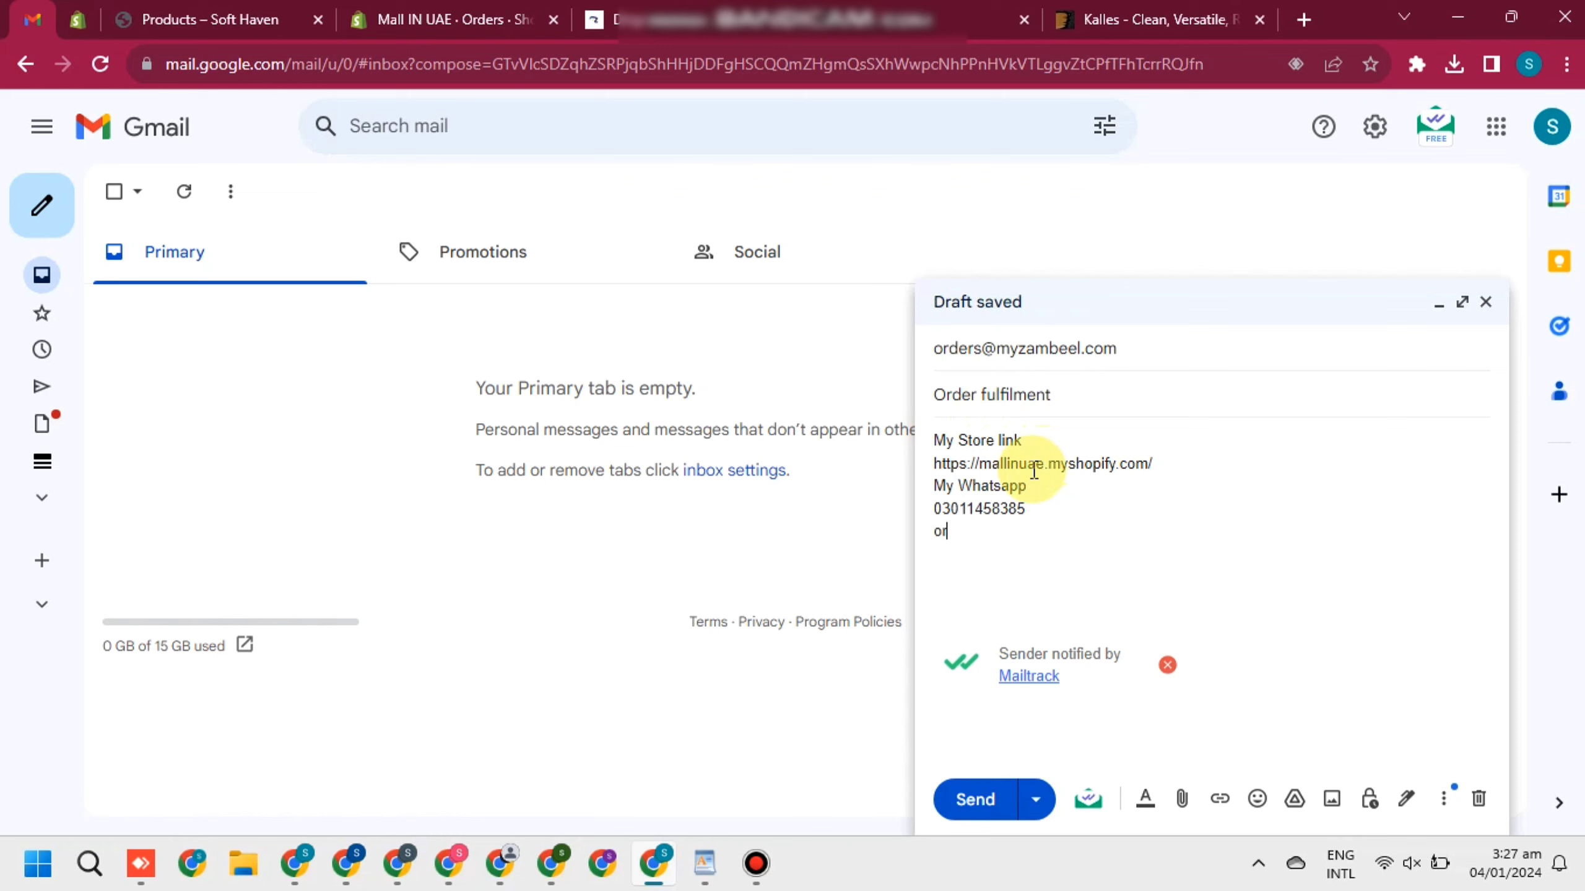
text(der csv fil)
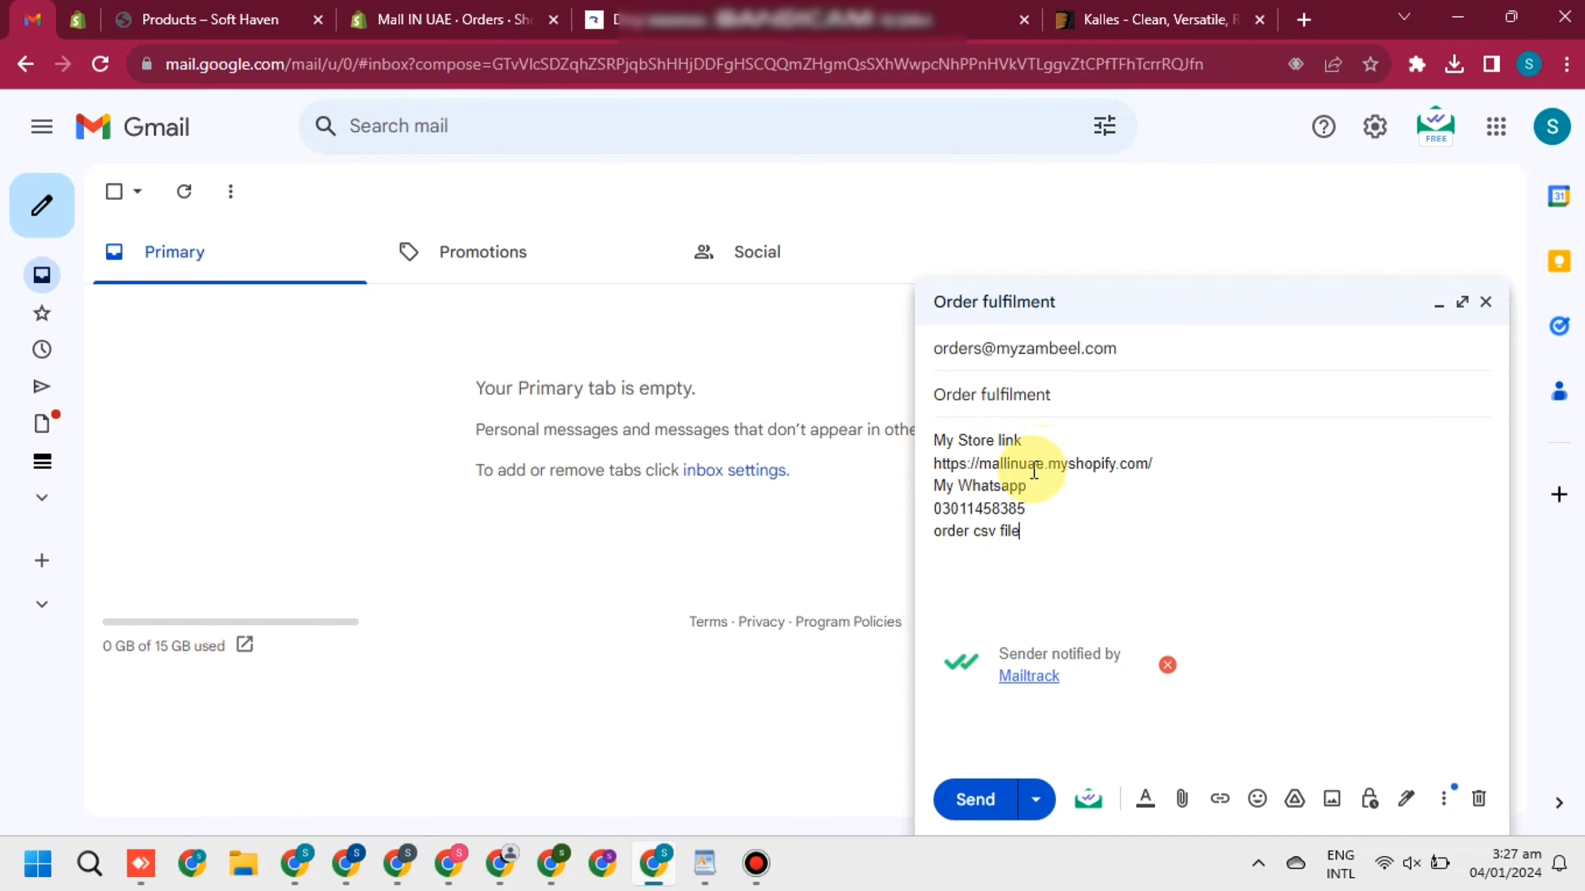
text(e)
key(Return)
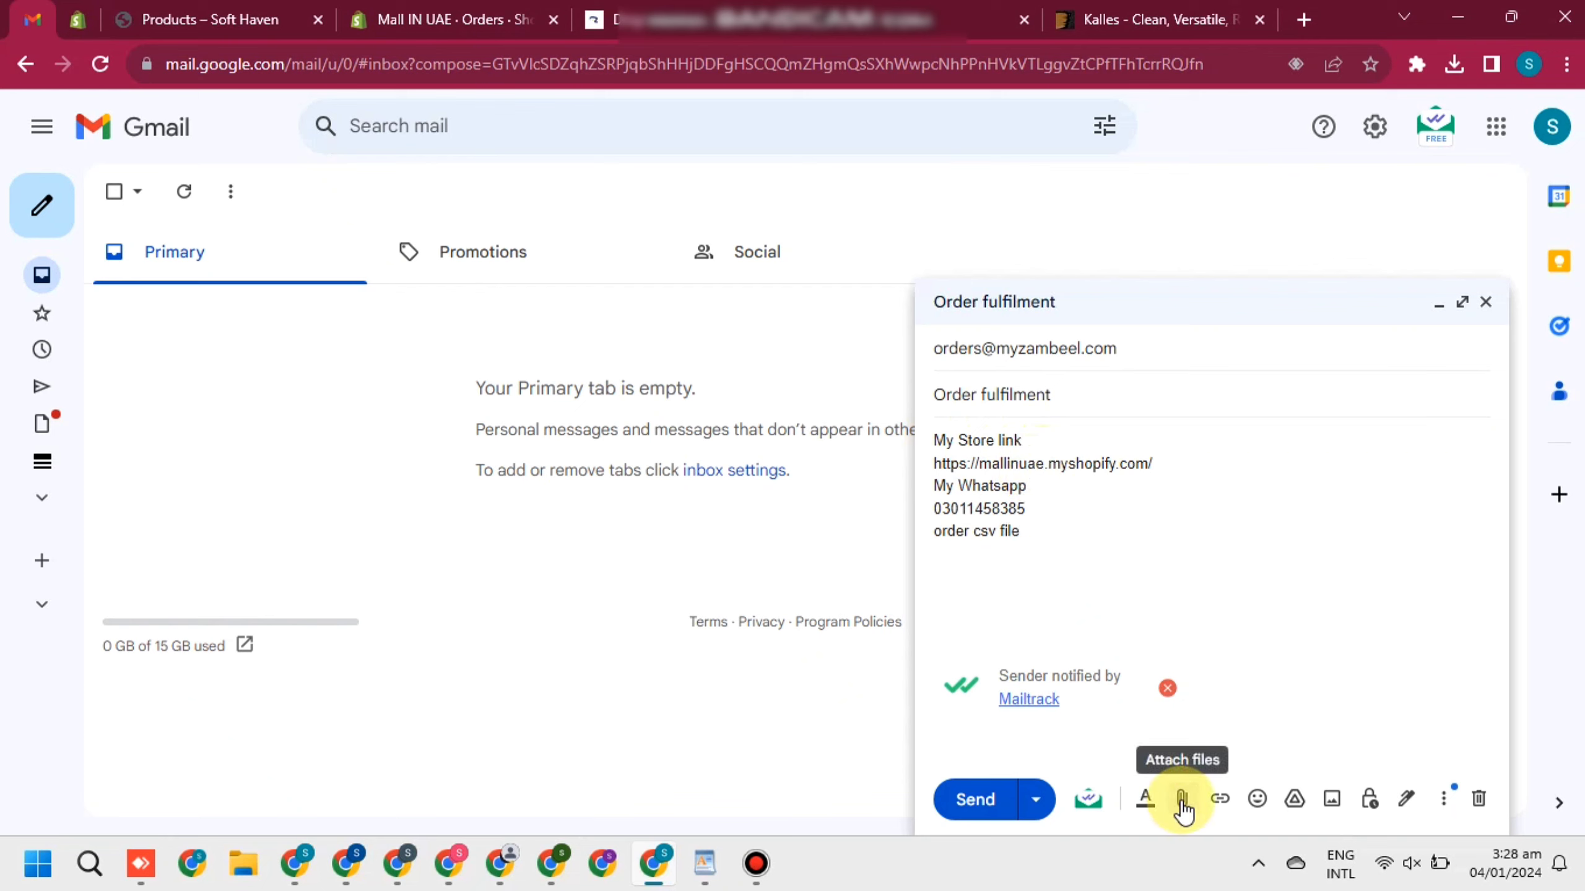
Attach the 2K orders_export.csv file from the Downloads folder to the draft
click(1182, 802)
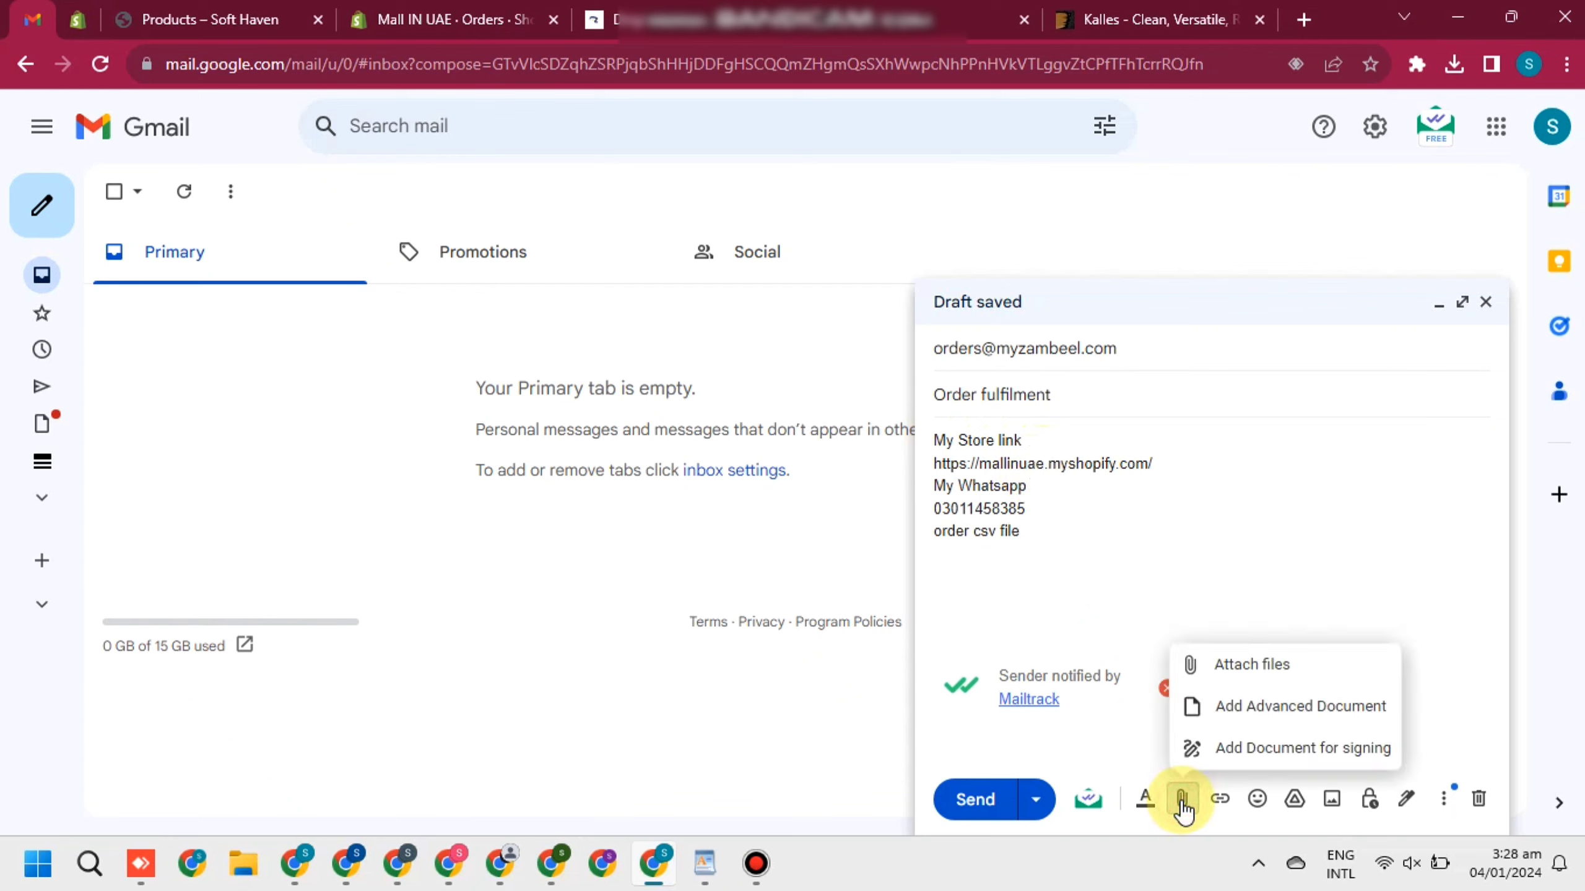
click(1240, 666)
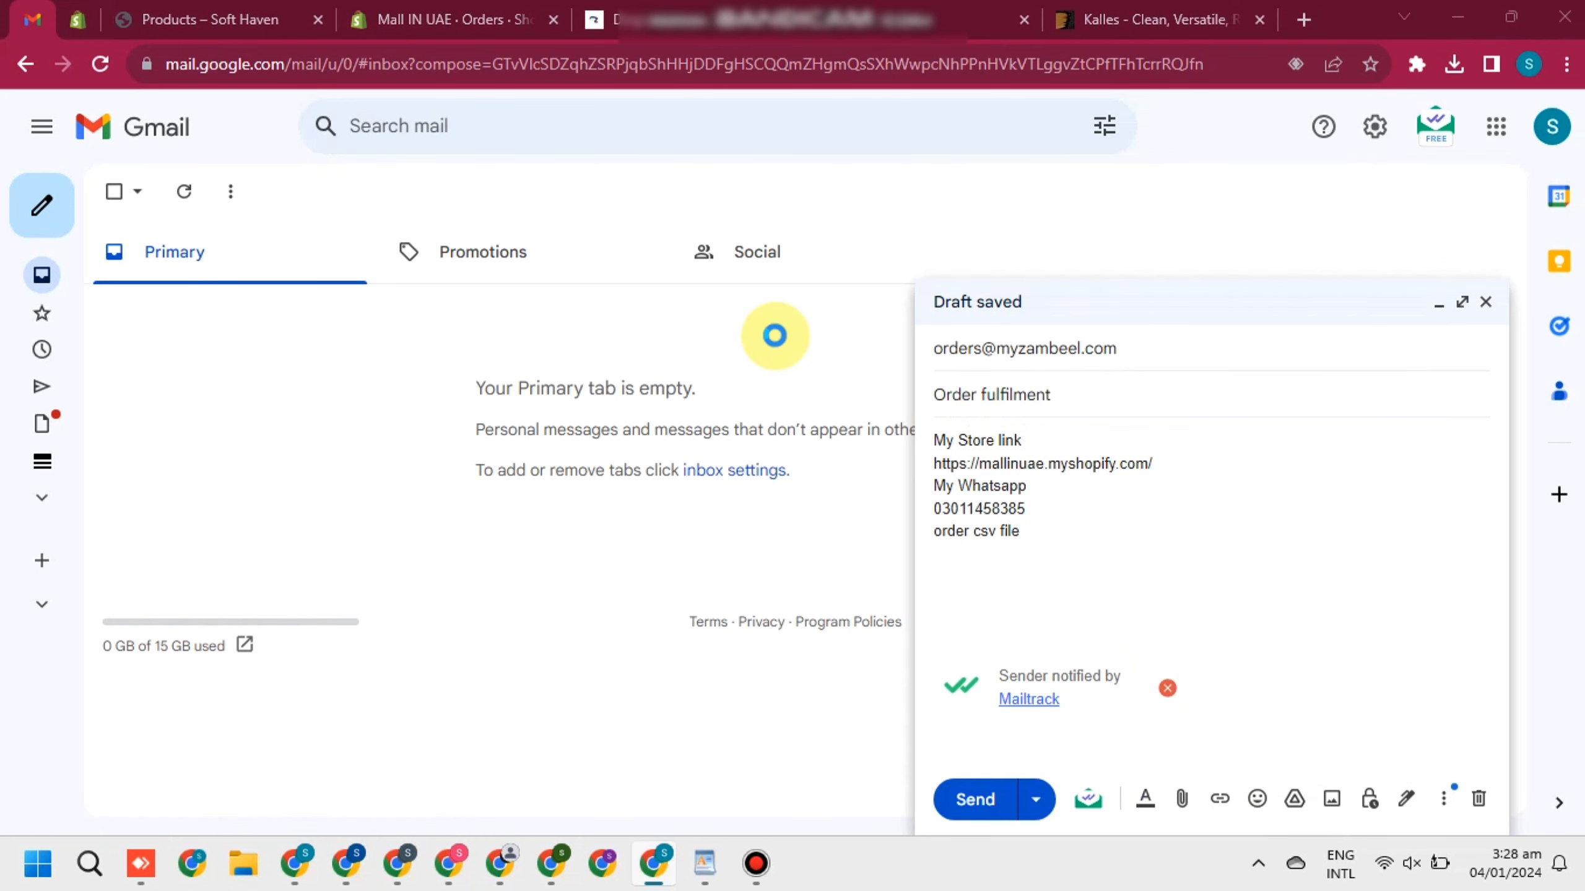
click(107, 347)
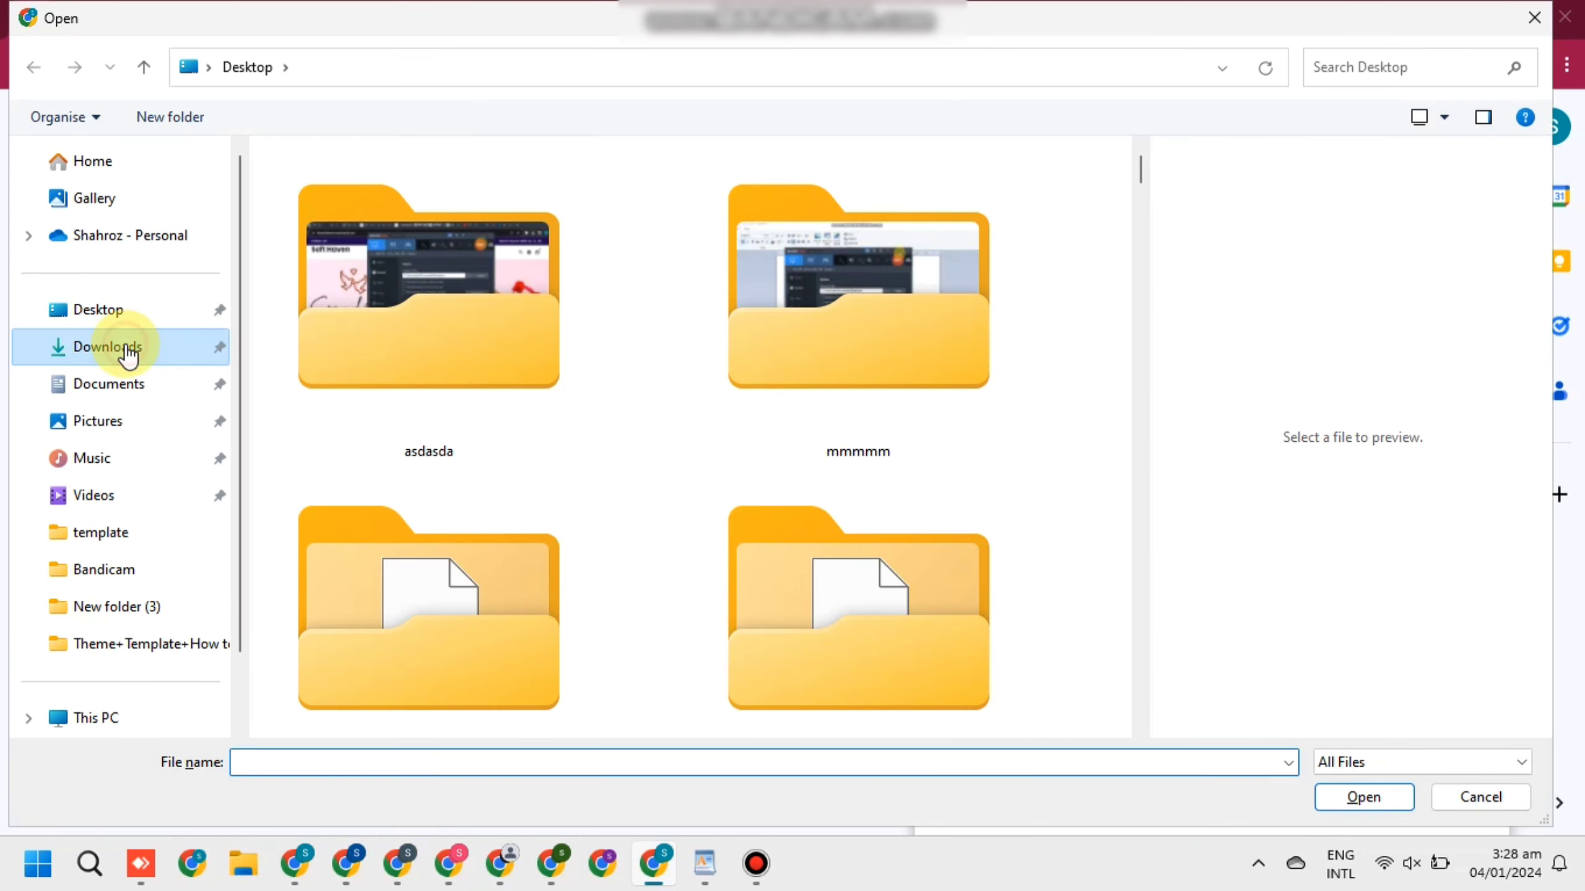
click(307, 208)
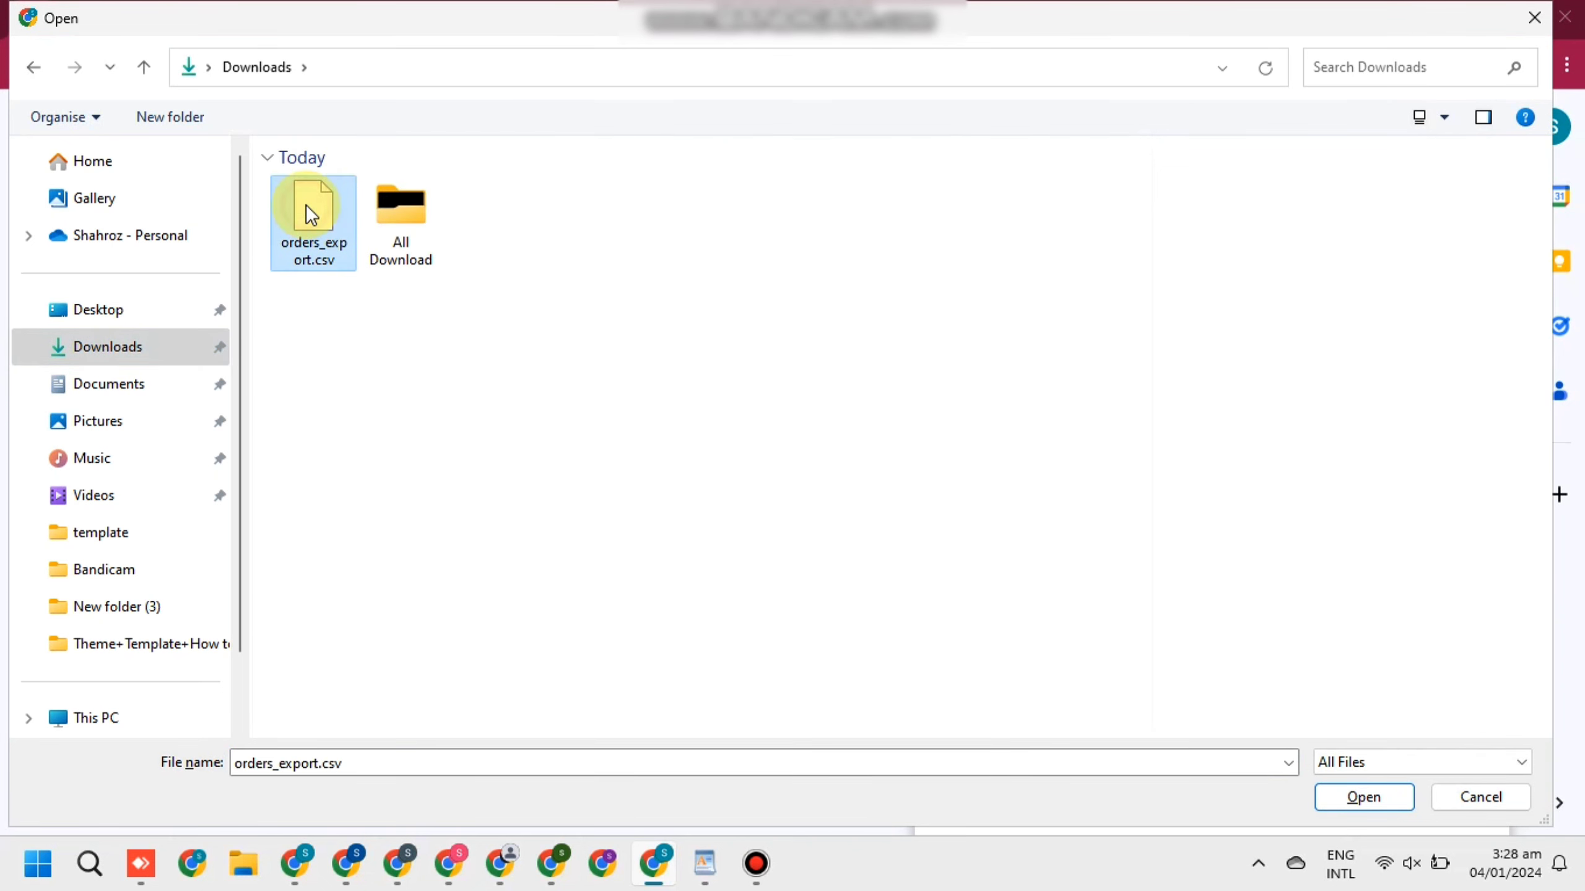
click(1366, 799)
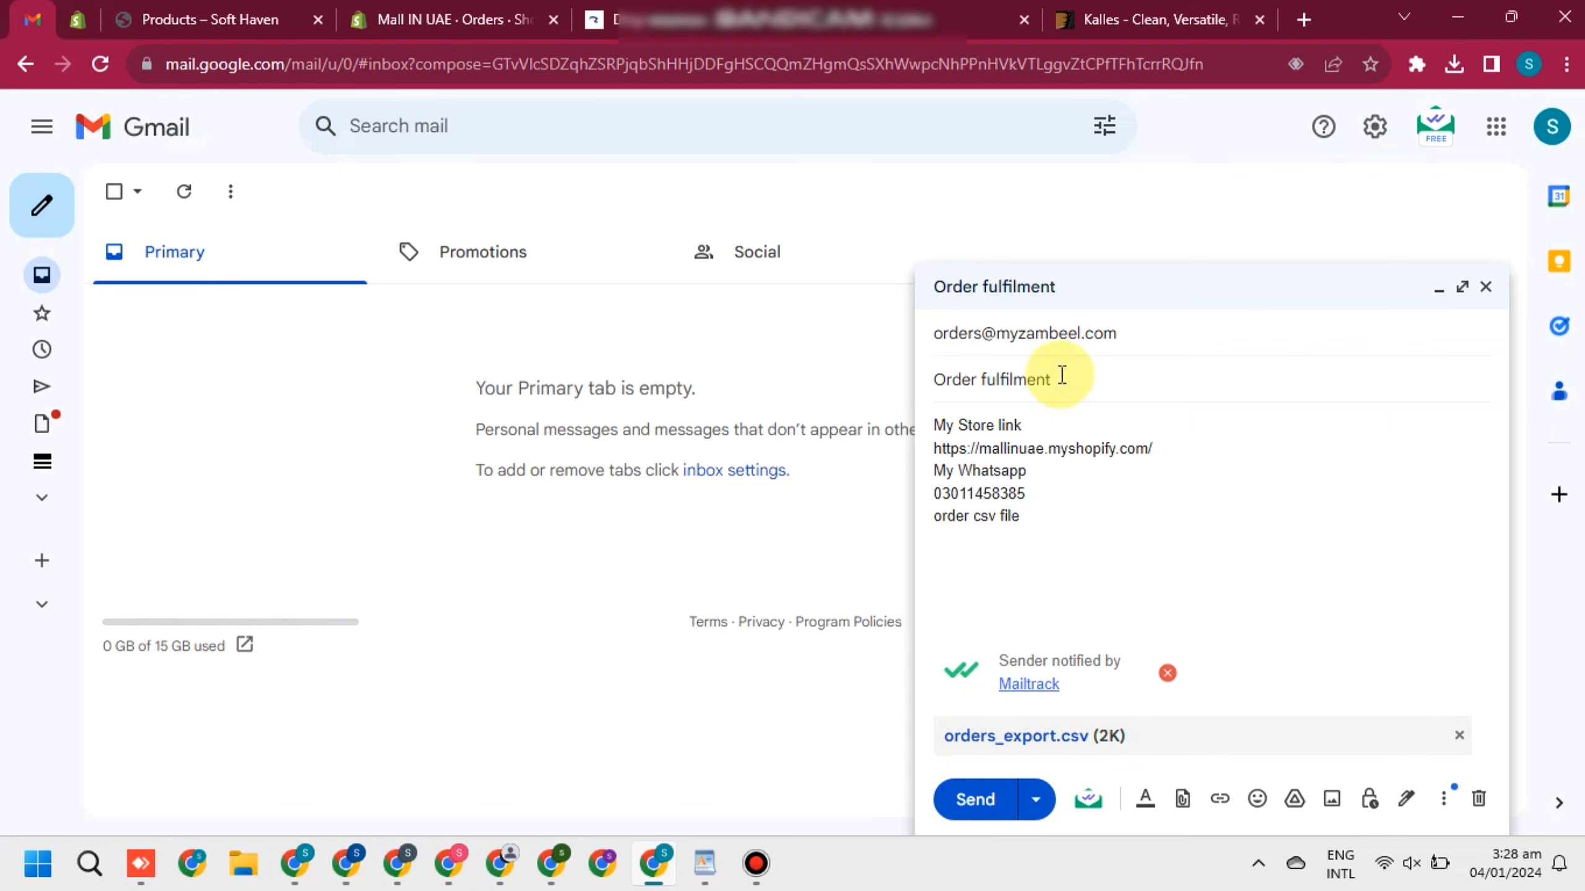
Change the subject to 'just testing' and send the message to Zambeel
triple_click(933, 378)
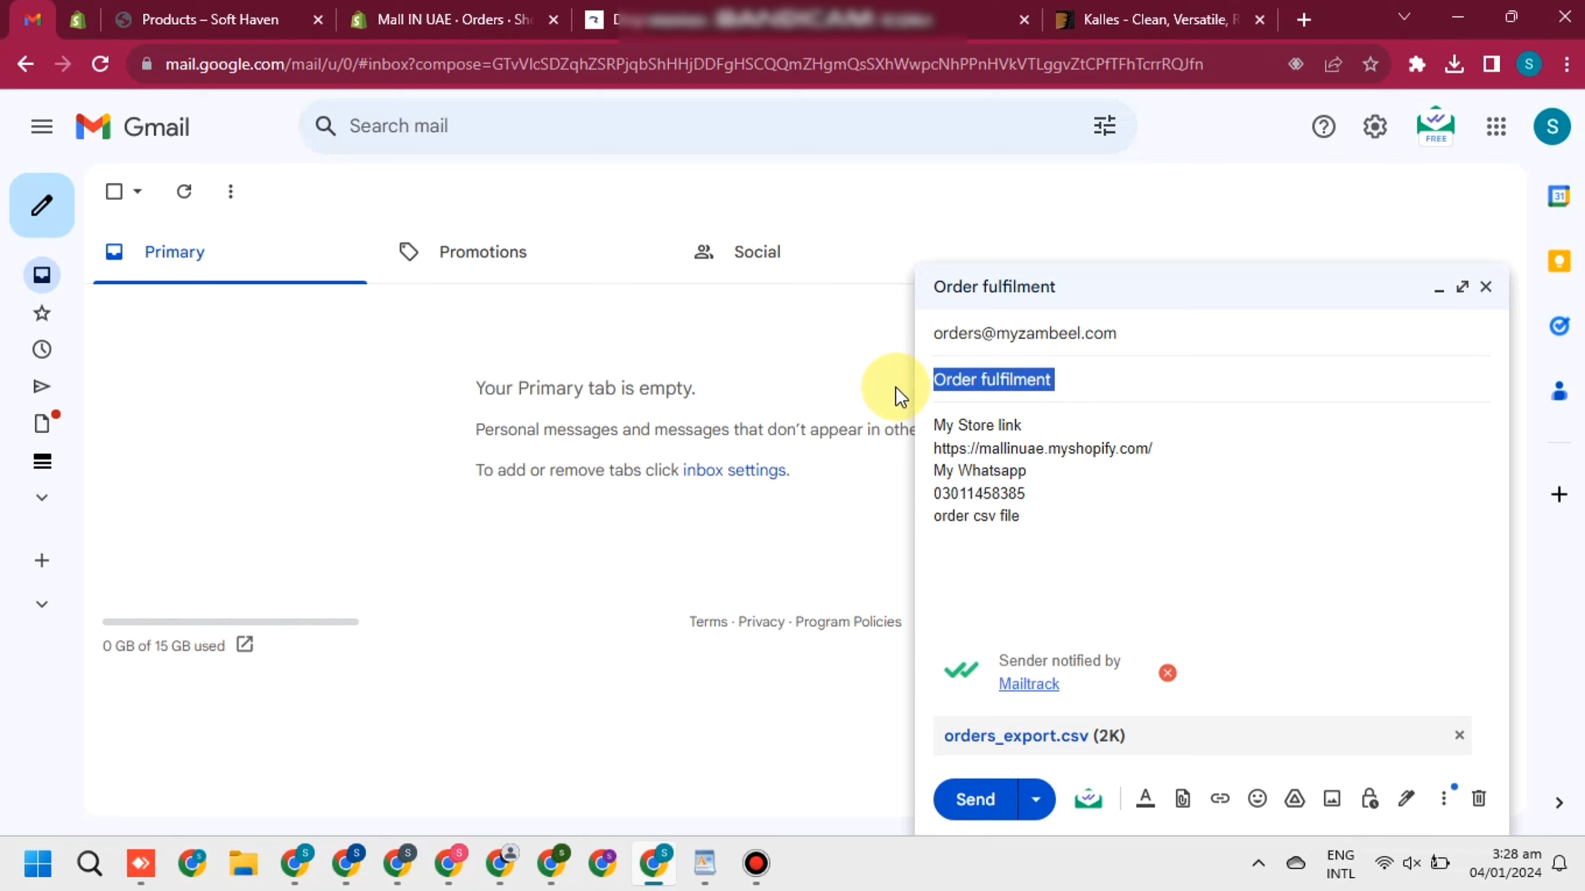
key(BackSpace)
text(jUST)
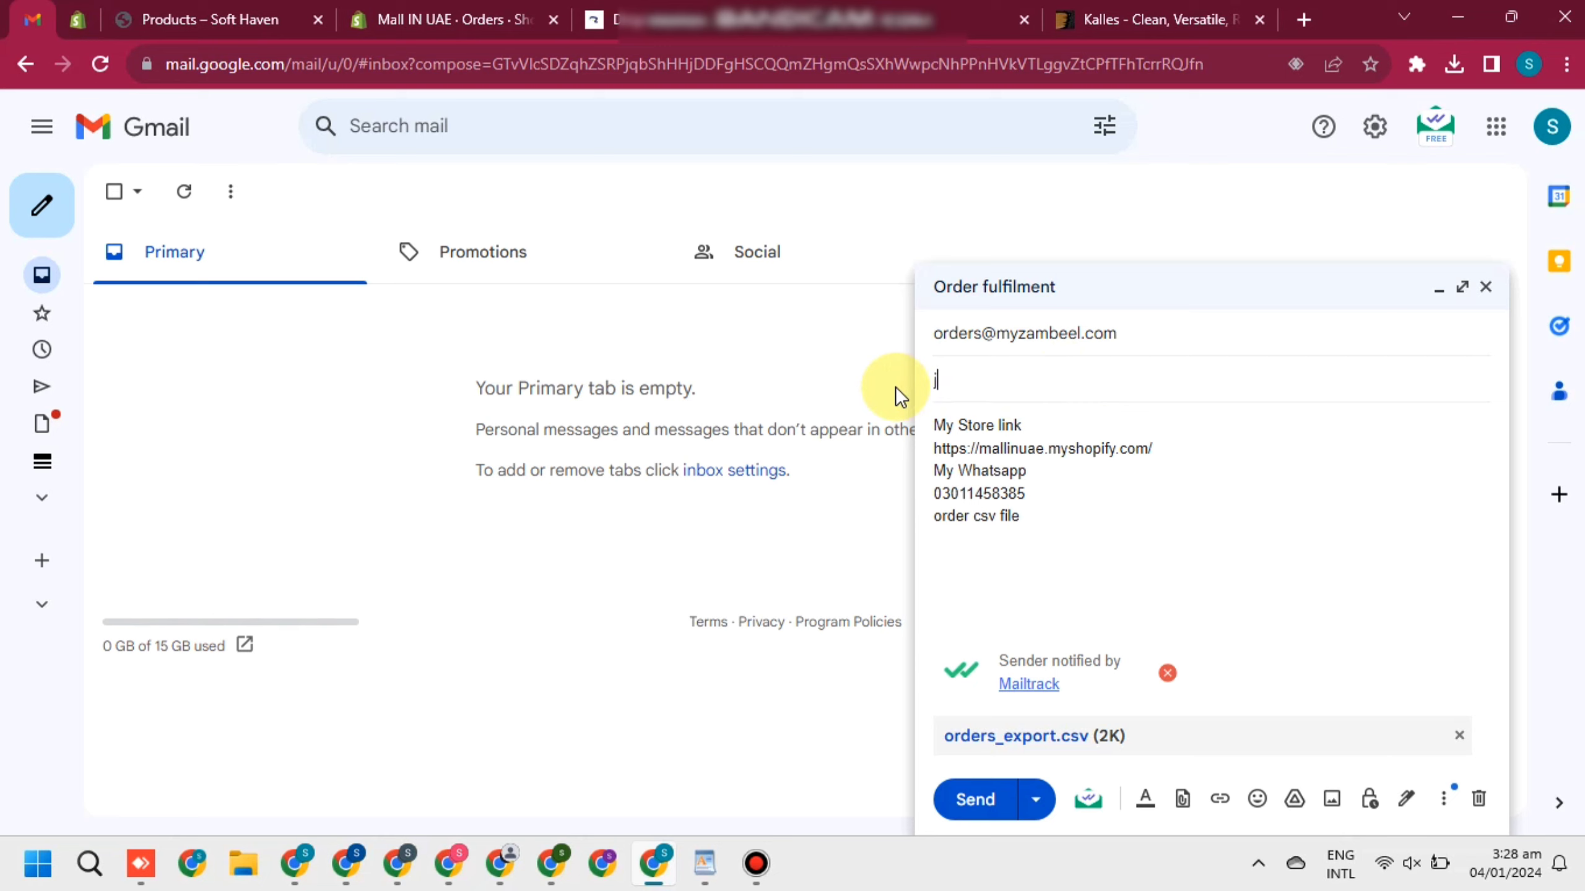
key(BackSpace)
key(BackSpace)
key(BackSpace)
key(BackSpace)
text(just testing)
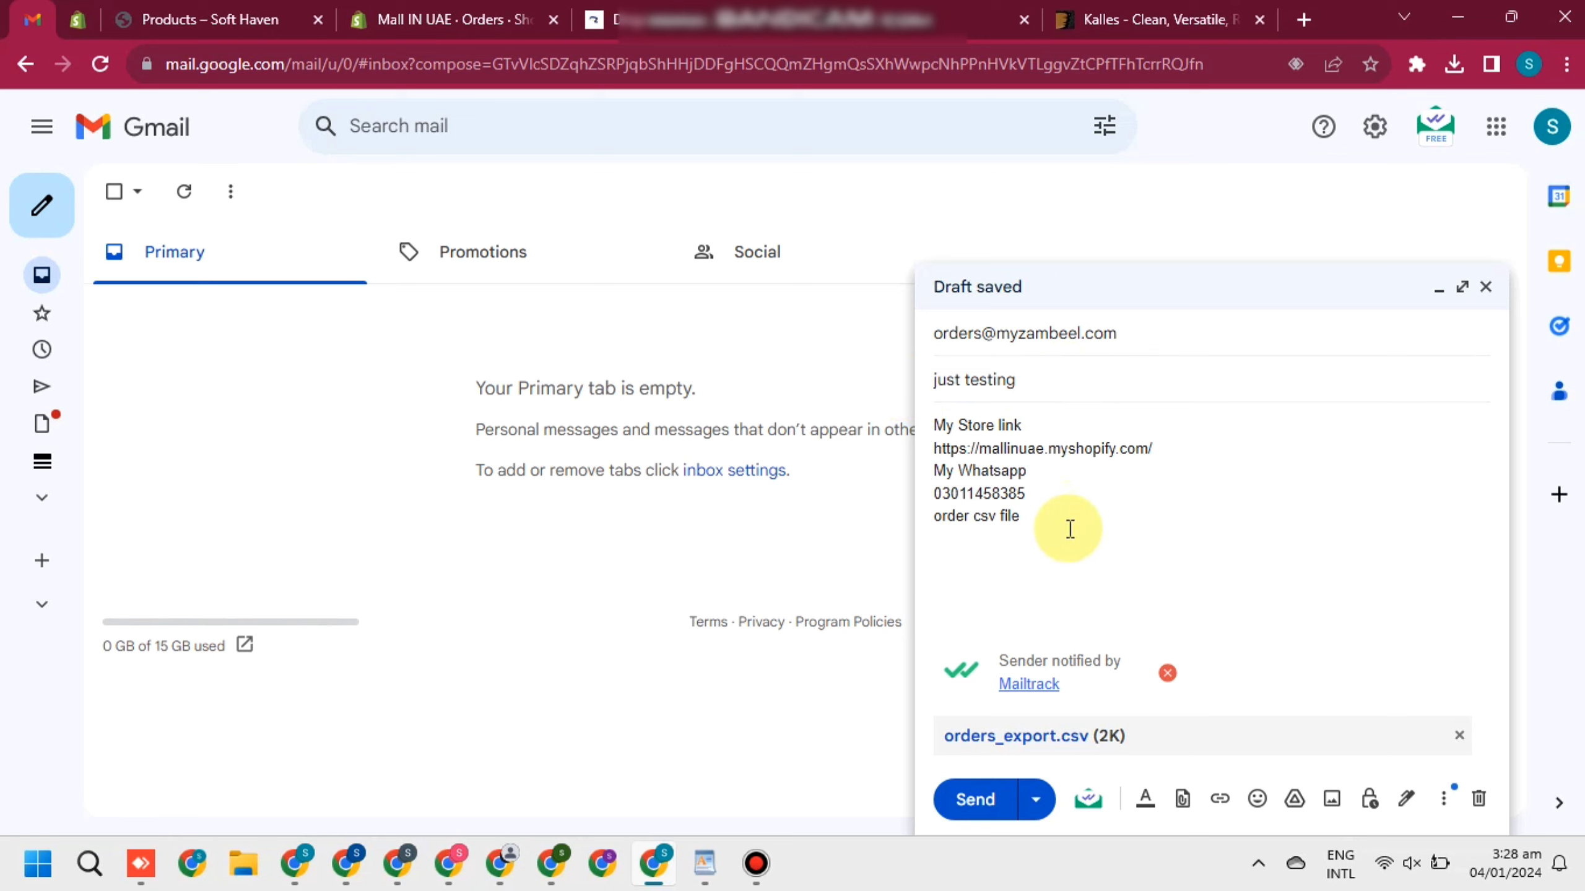
click(1043, 514)
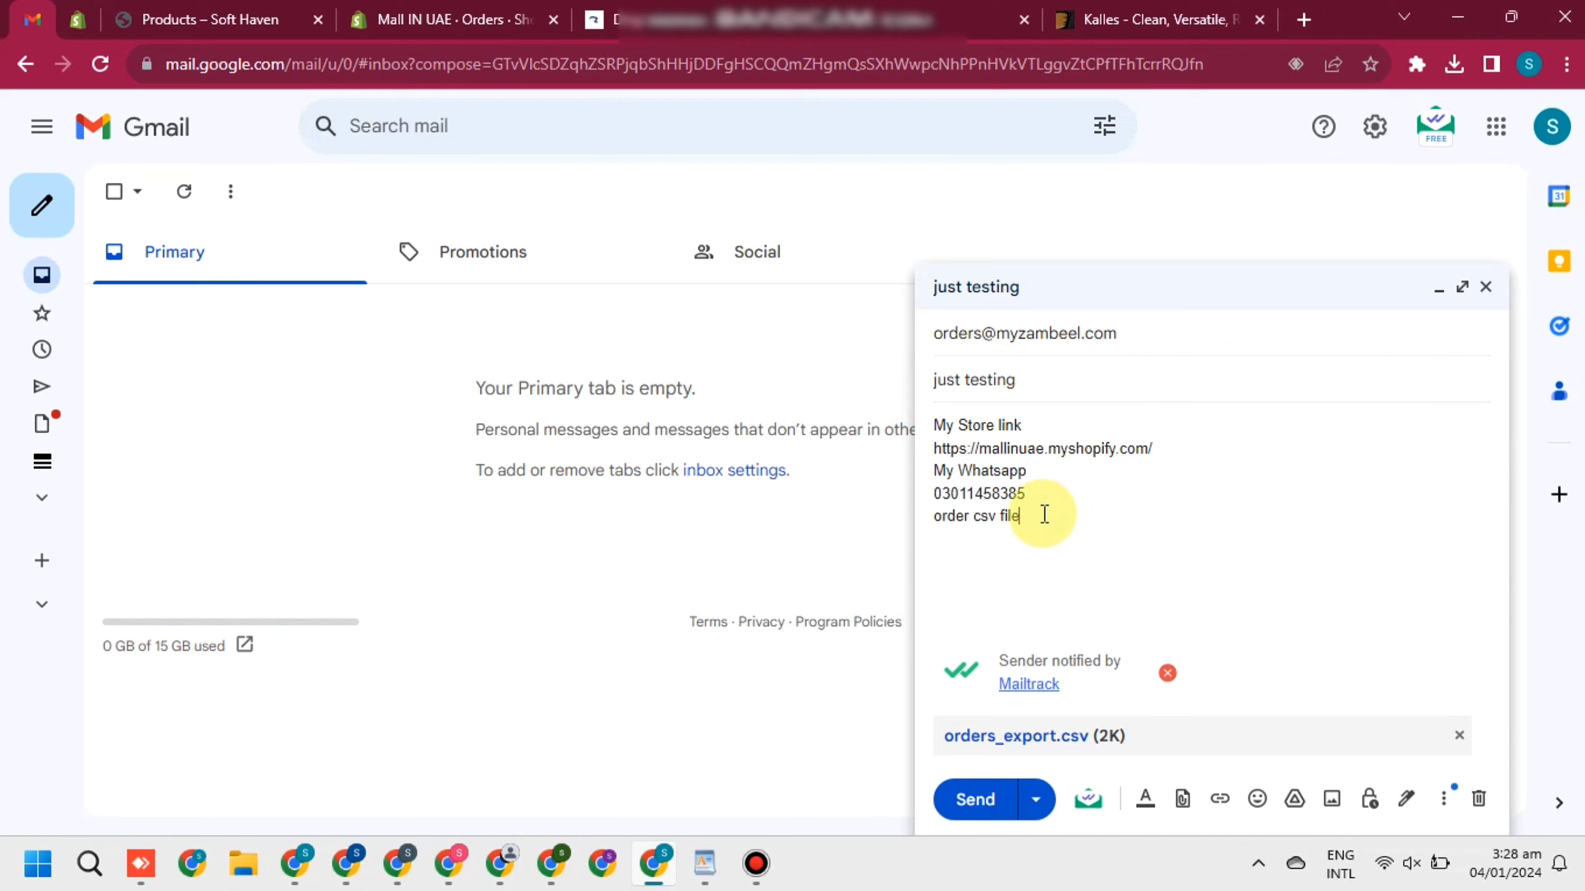
click(975, 801)
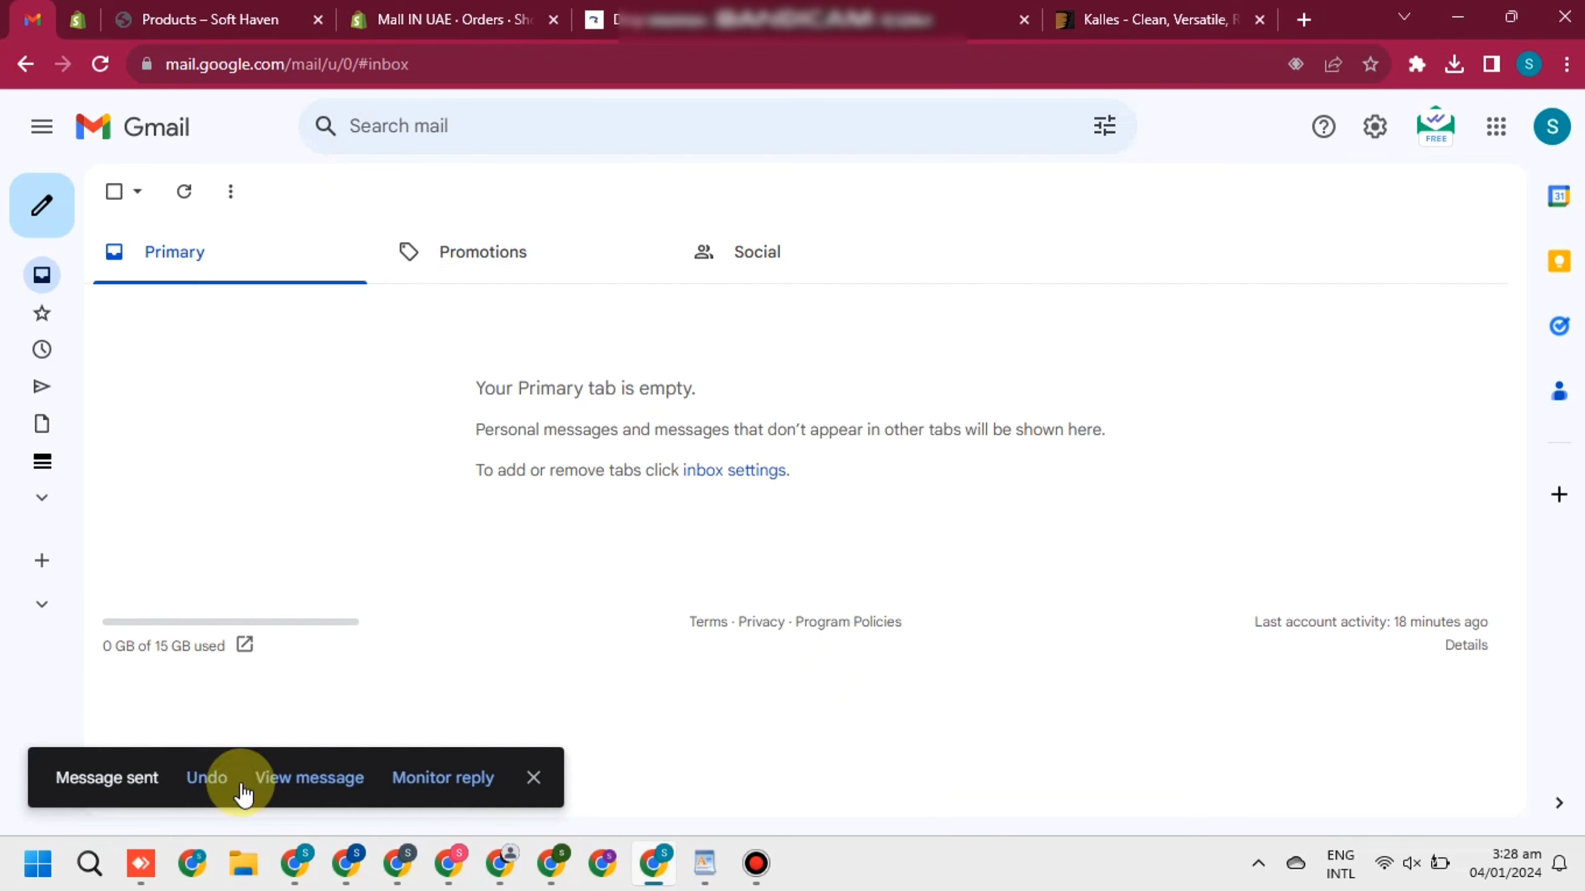
Check the message in Sent mail, dismiss the Mailtrack tip, and go back to the inbox
mouse_move(43, 344)
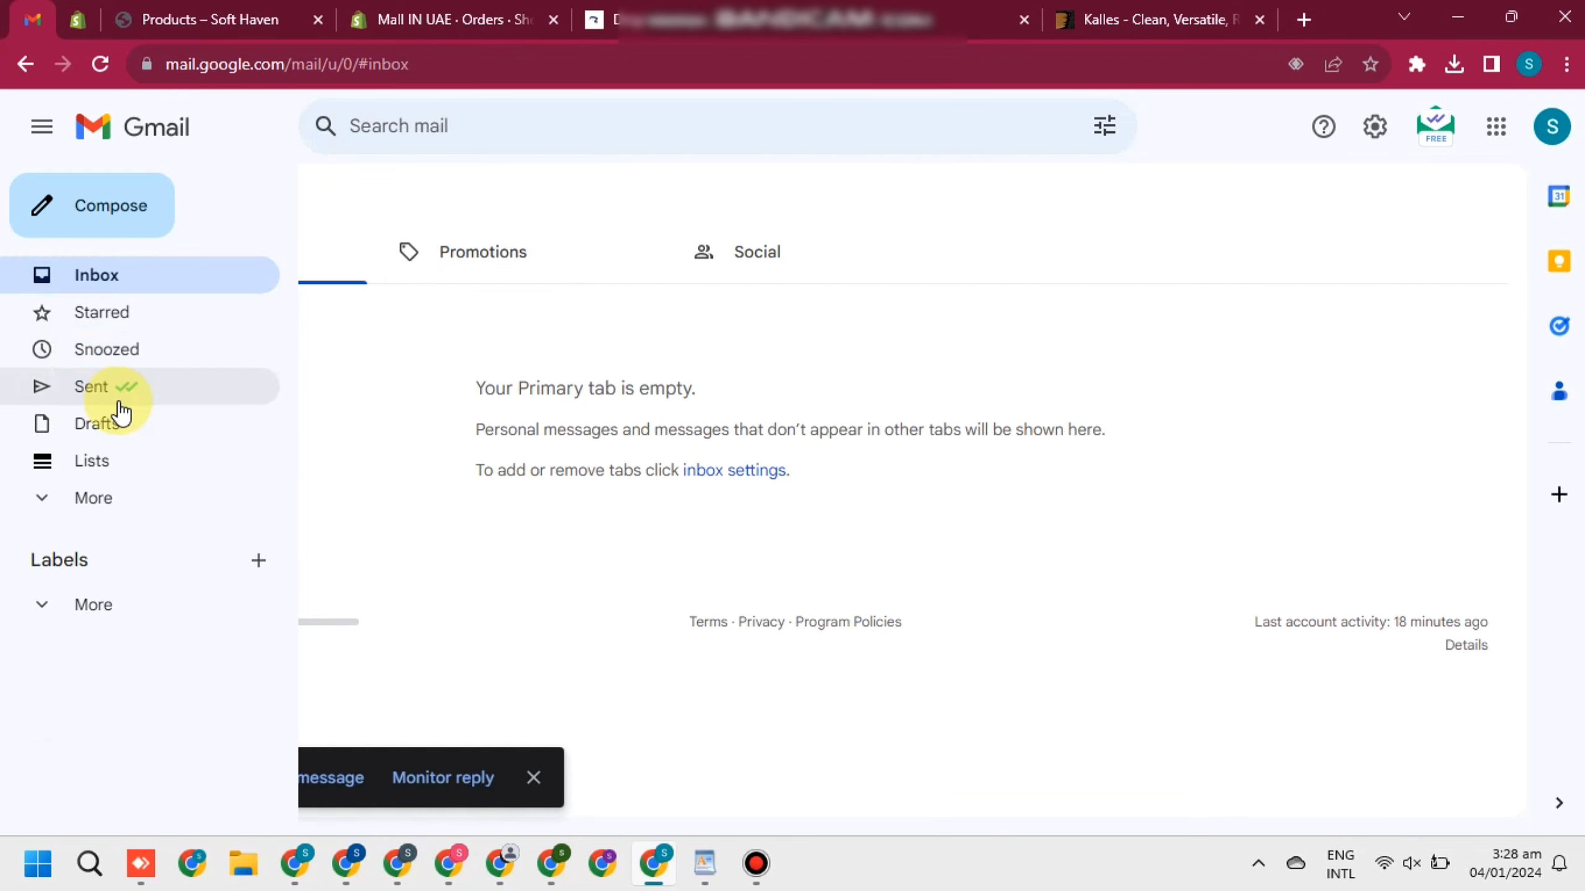
click(96, 386)
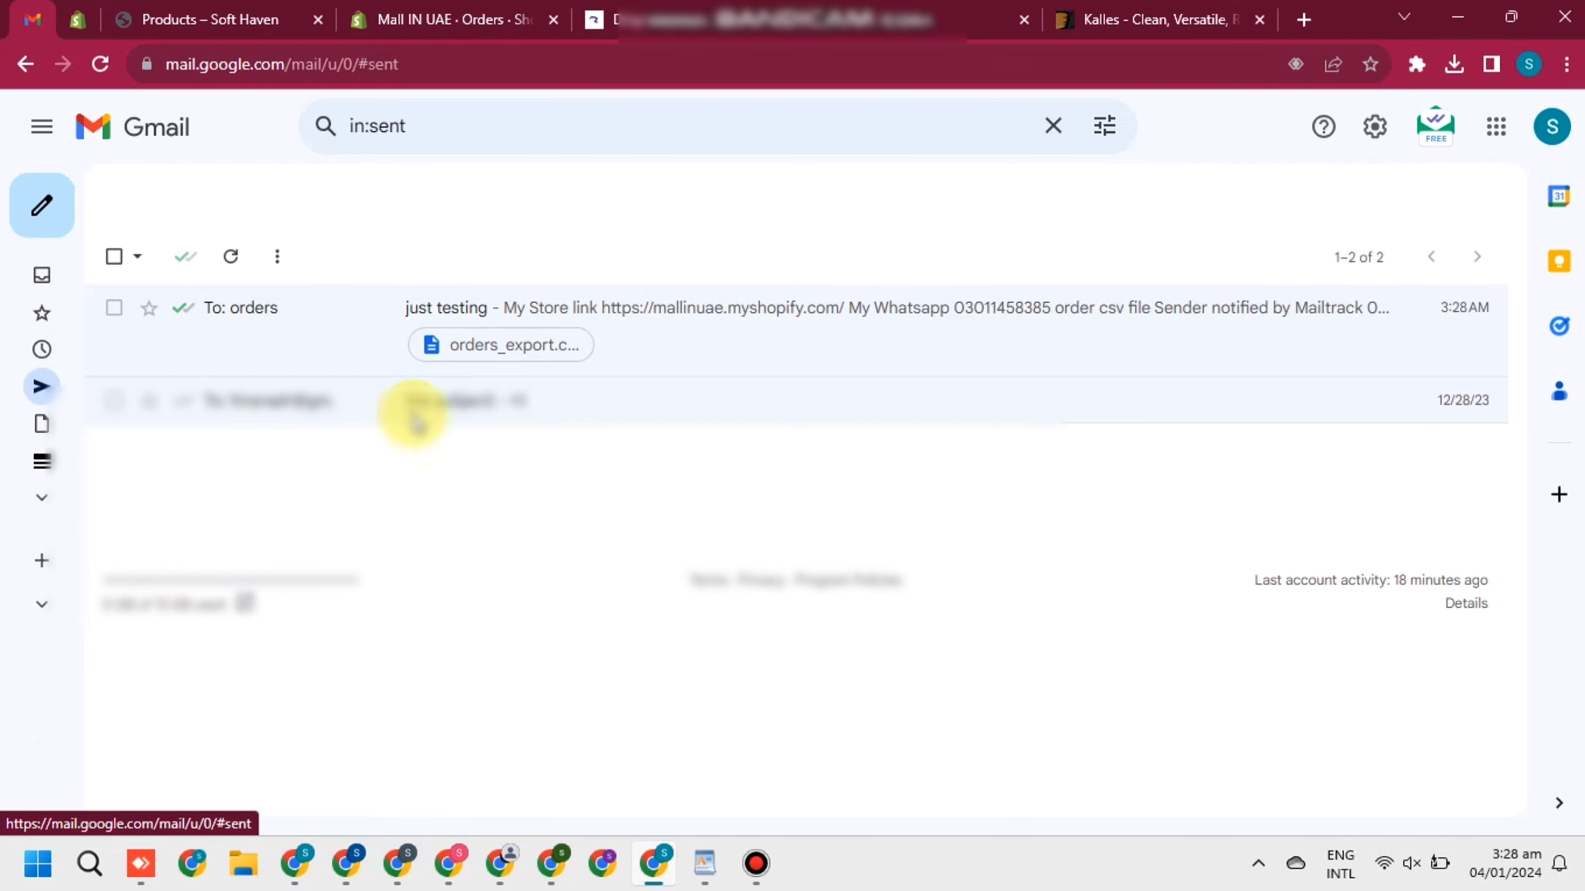
click(504, 549)
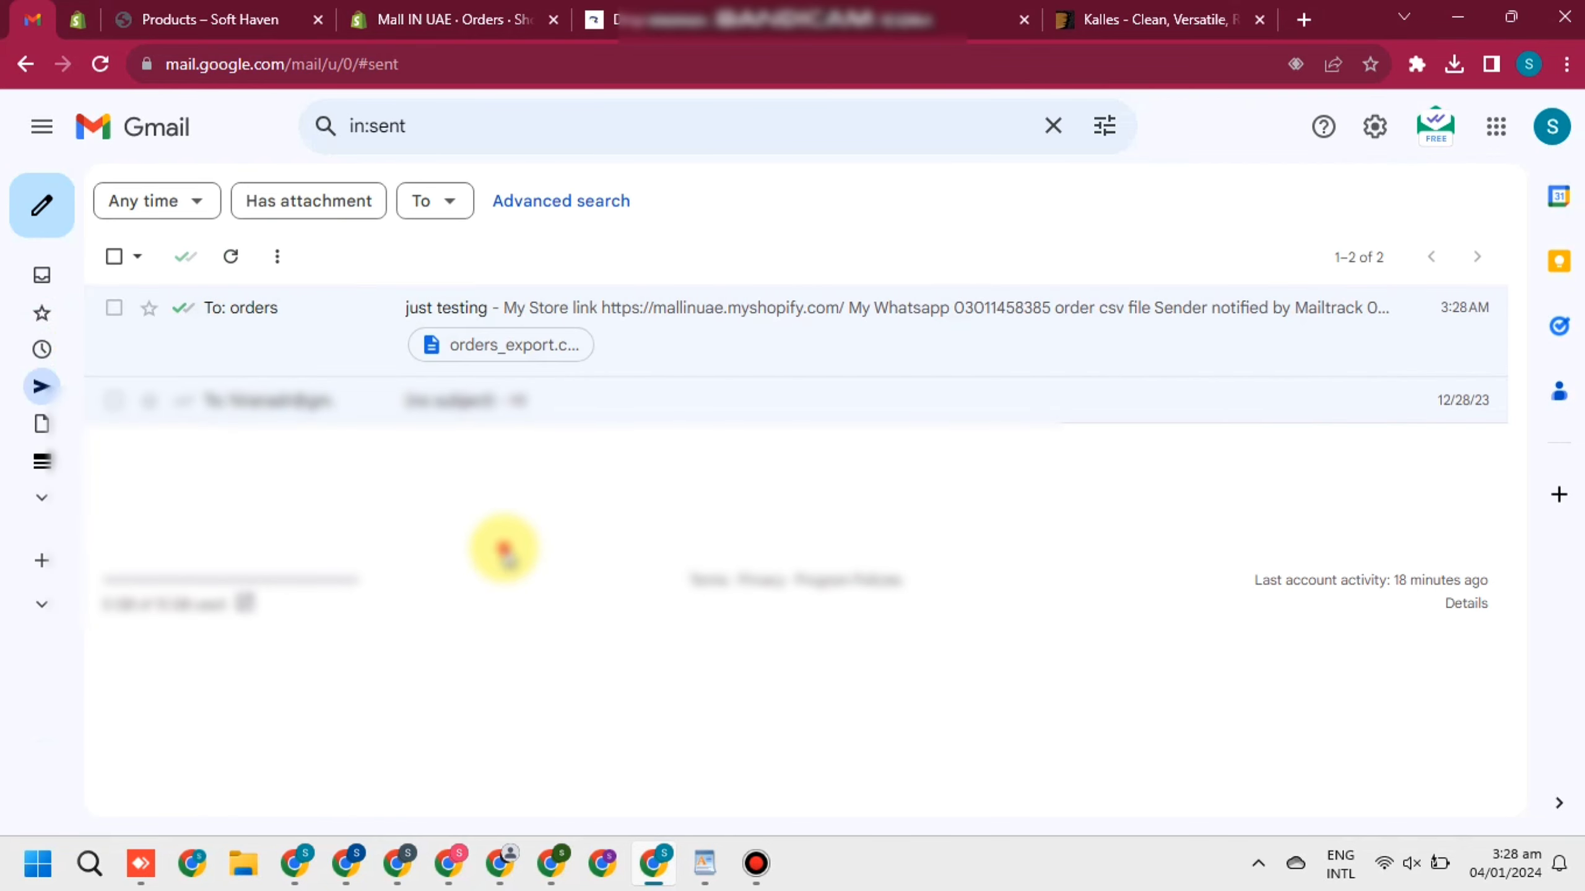
click(49, 294)
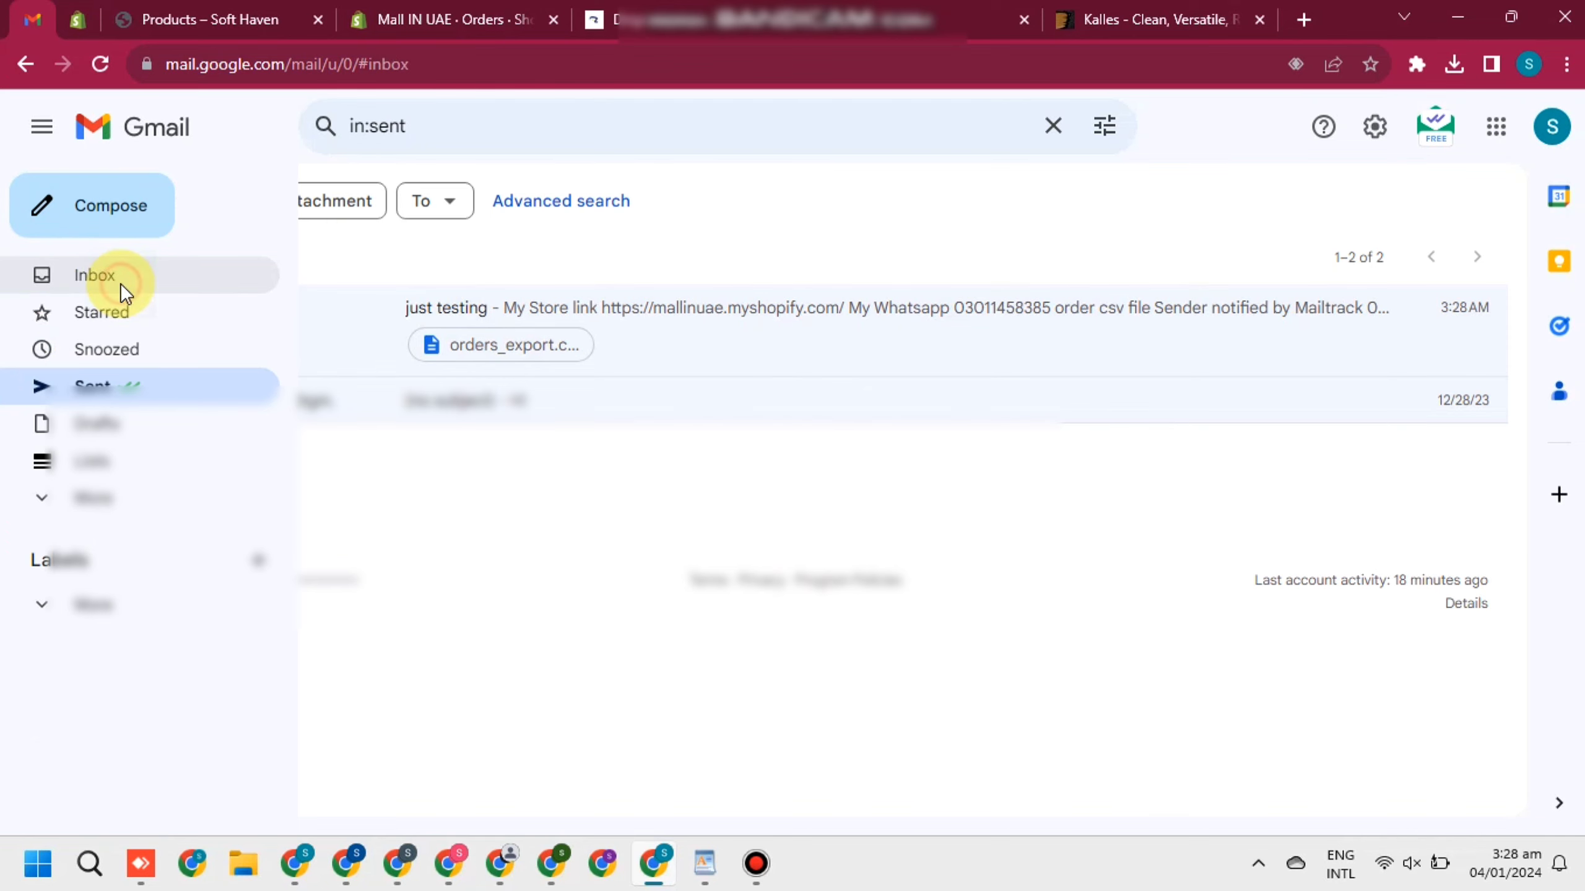
Try the Soft Haven product grid at one to six columns, settling on three
click(243, 23)
scroll(792, 518, down, 2)
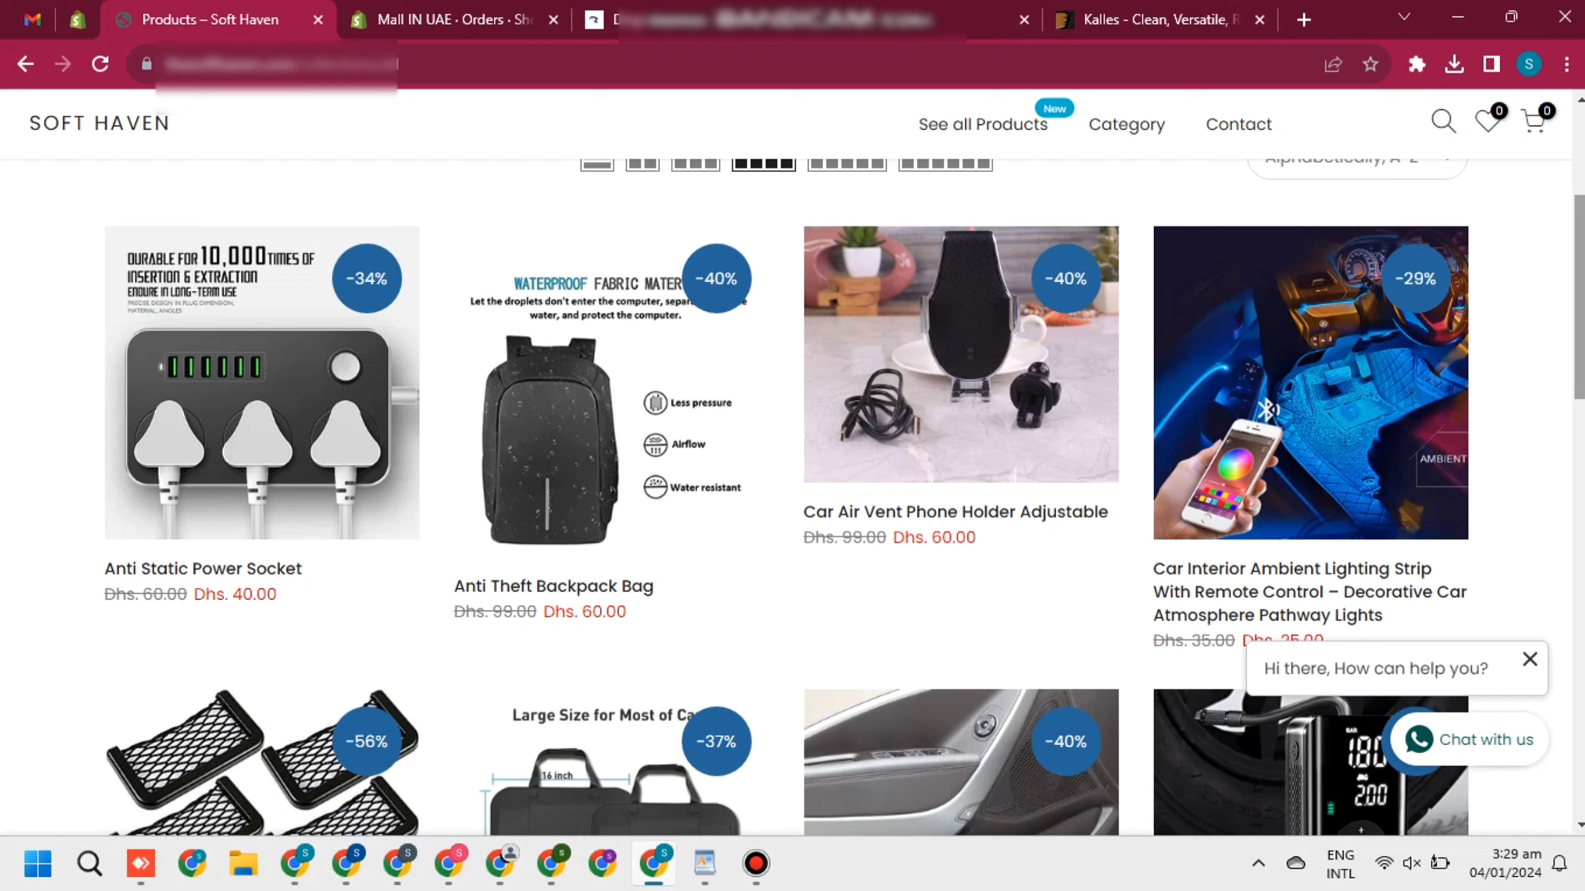
scroll(793, 499, up, 2)
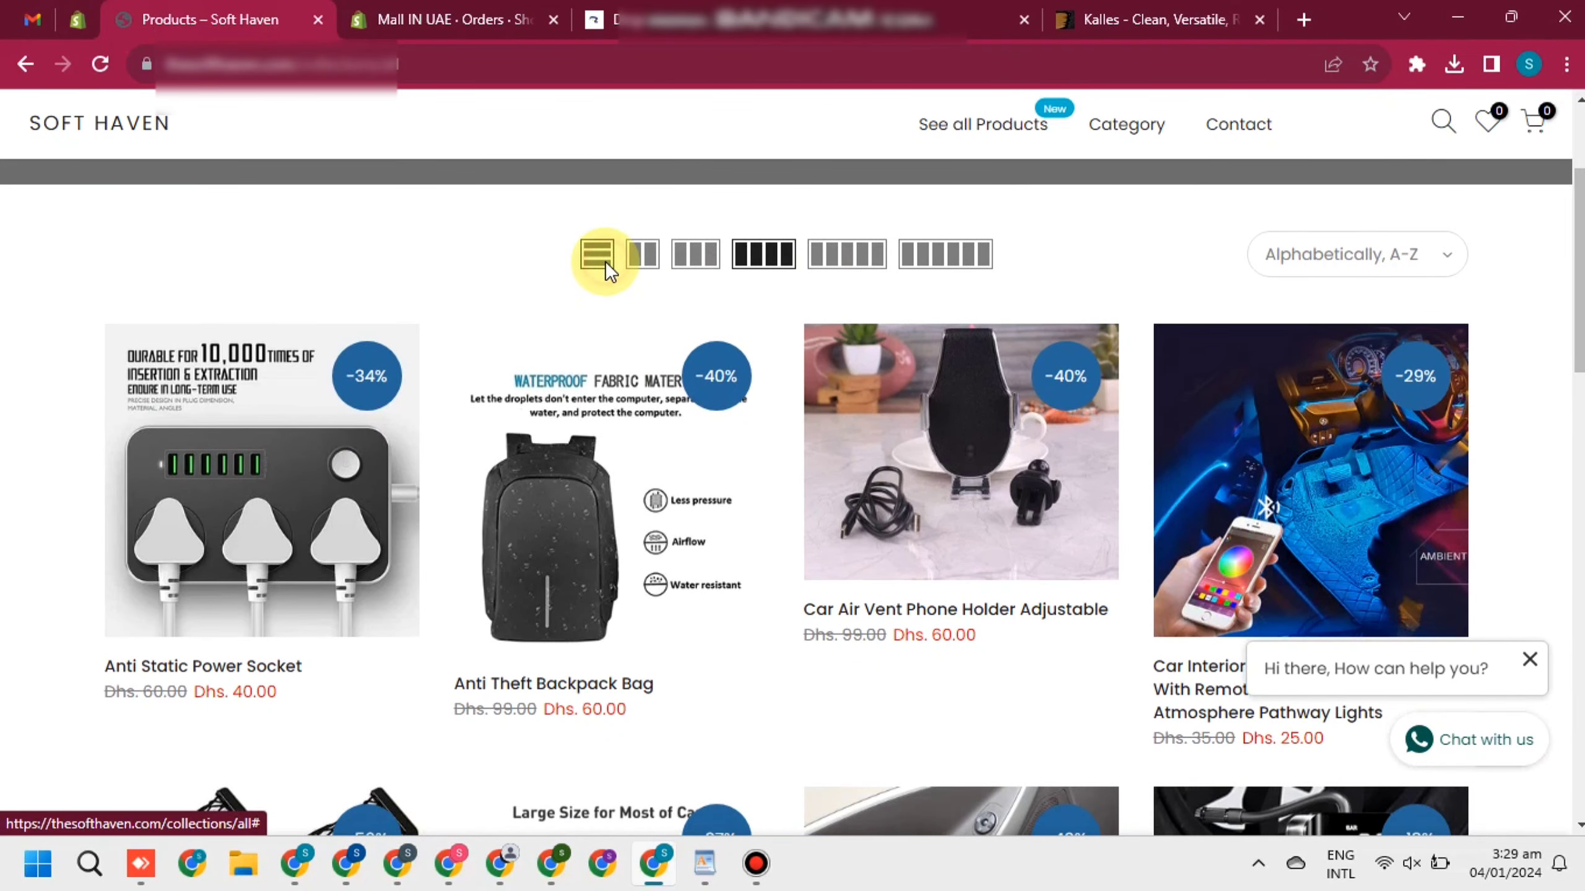
click(596, 254)
click(643, 262)
click(693, 255)
click(780, 253)
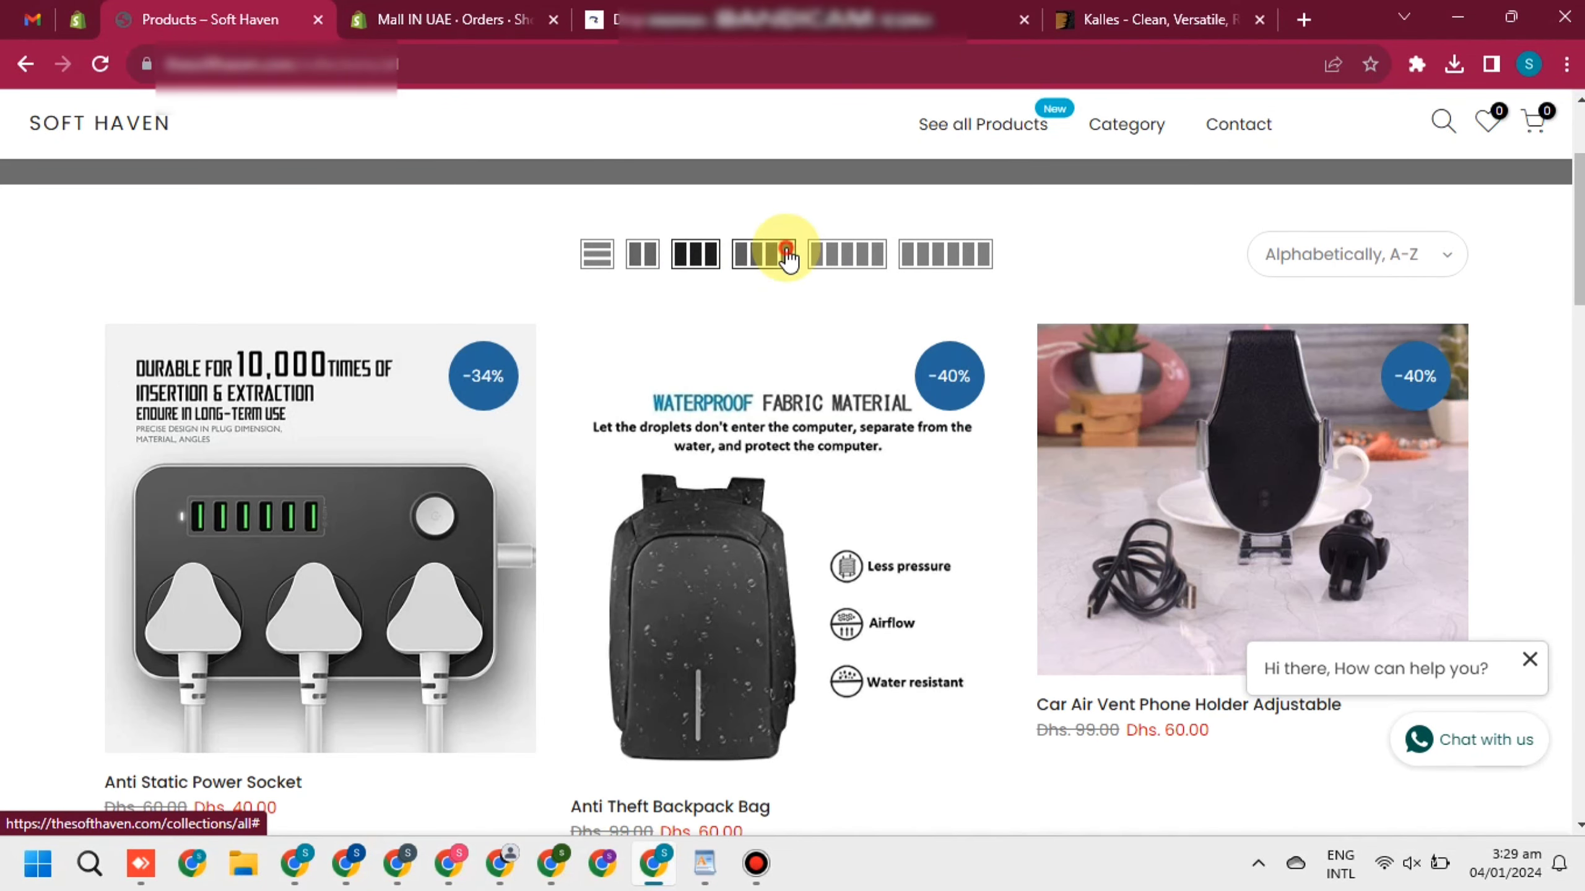
click(829, 262)
click(939, 248)
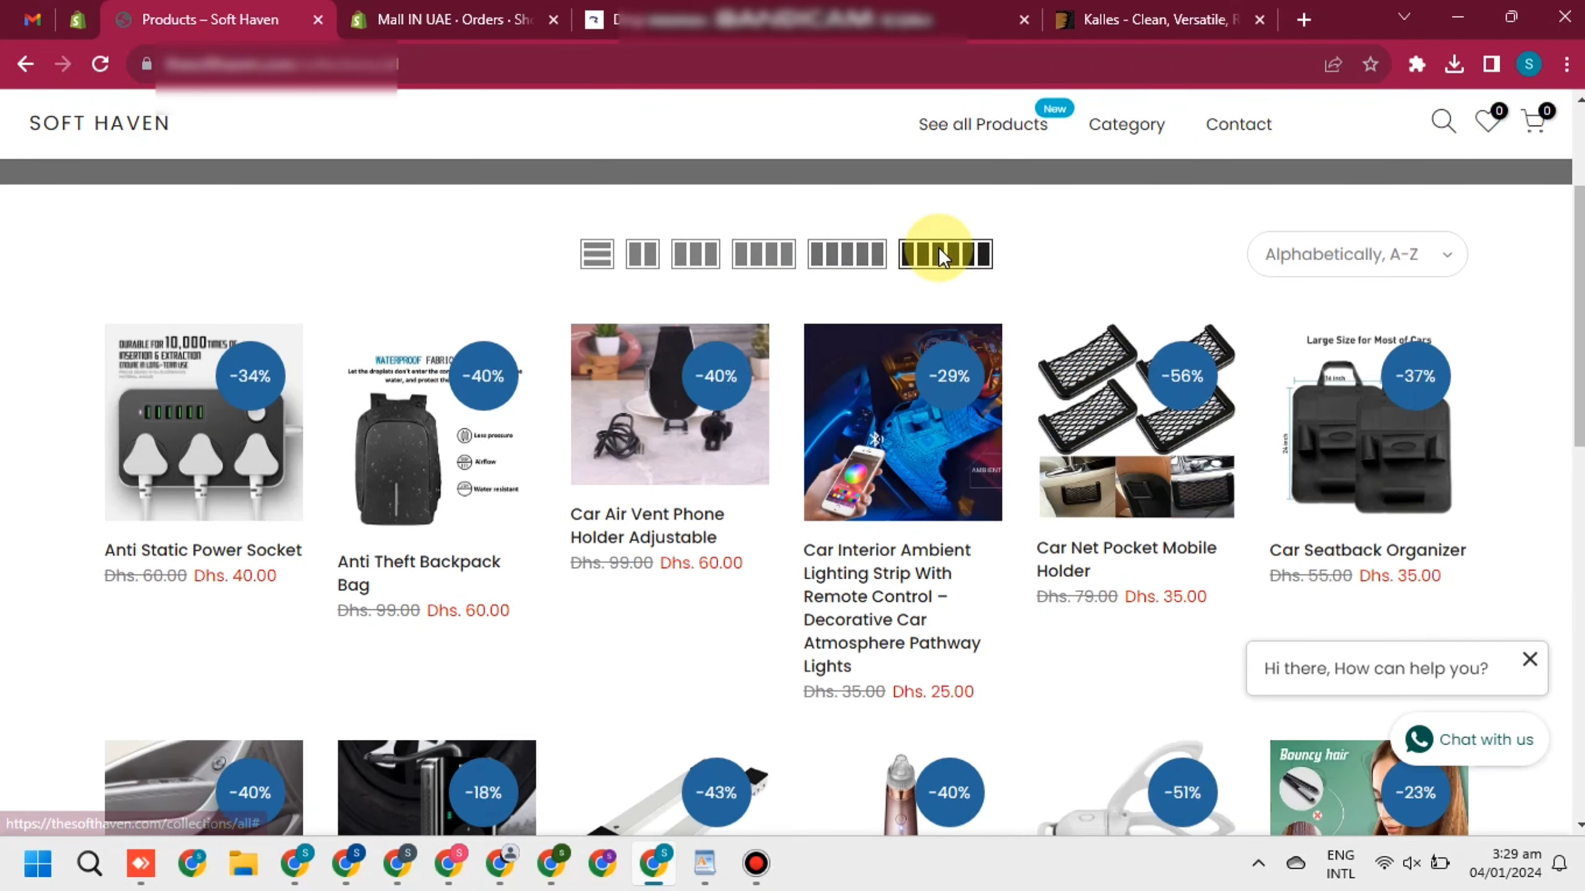
click(692, 254)
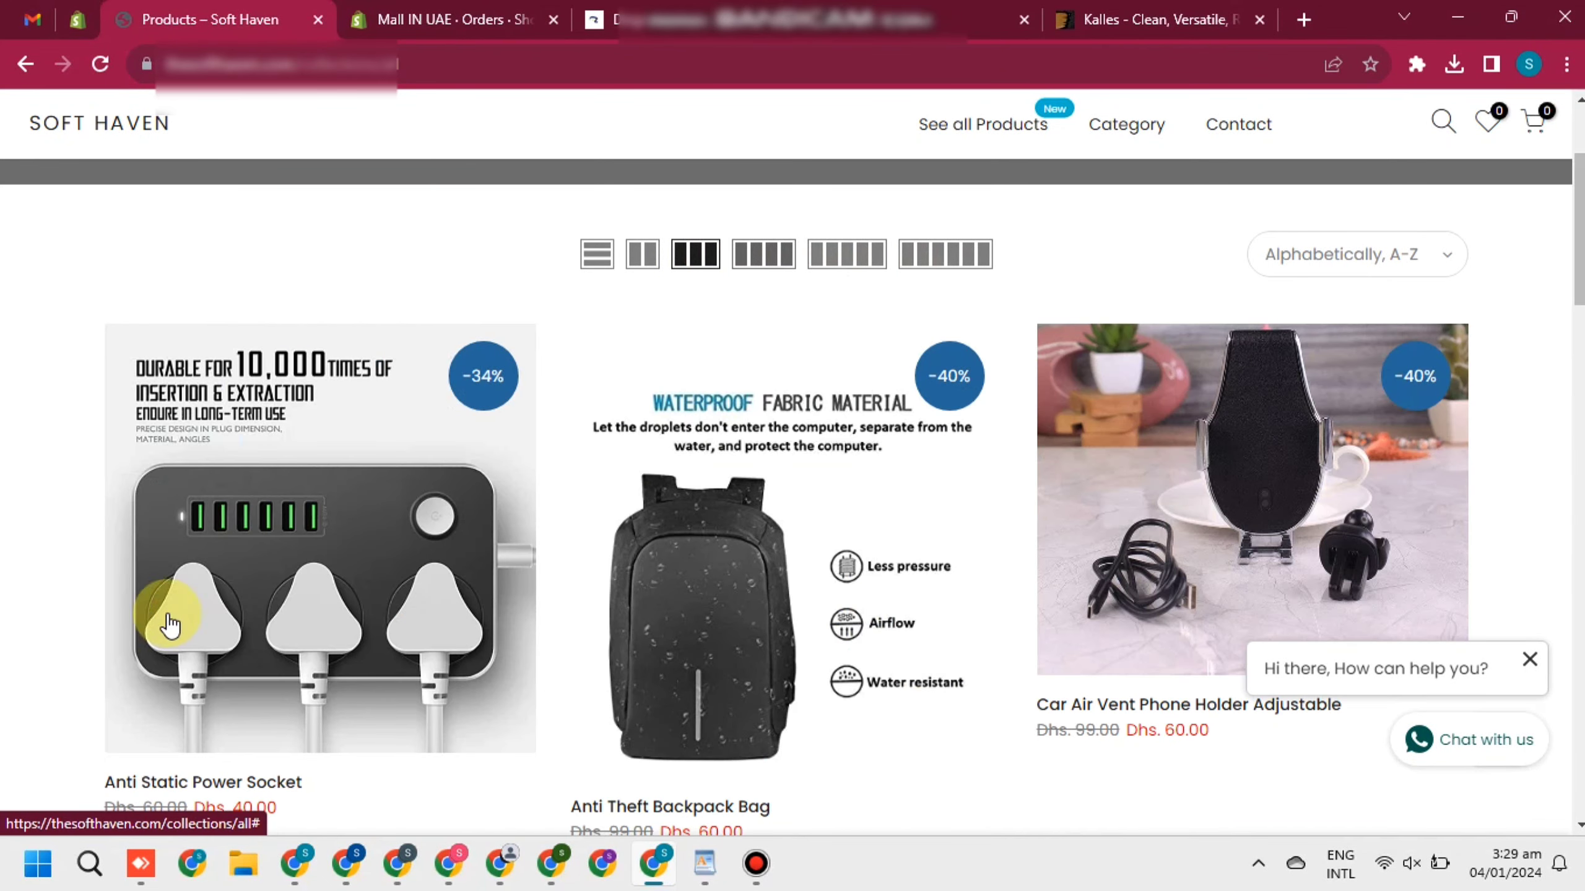
Browse the Anti Static Power Socket product page, then move on to the Kalles theme tab
click(257, 642)
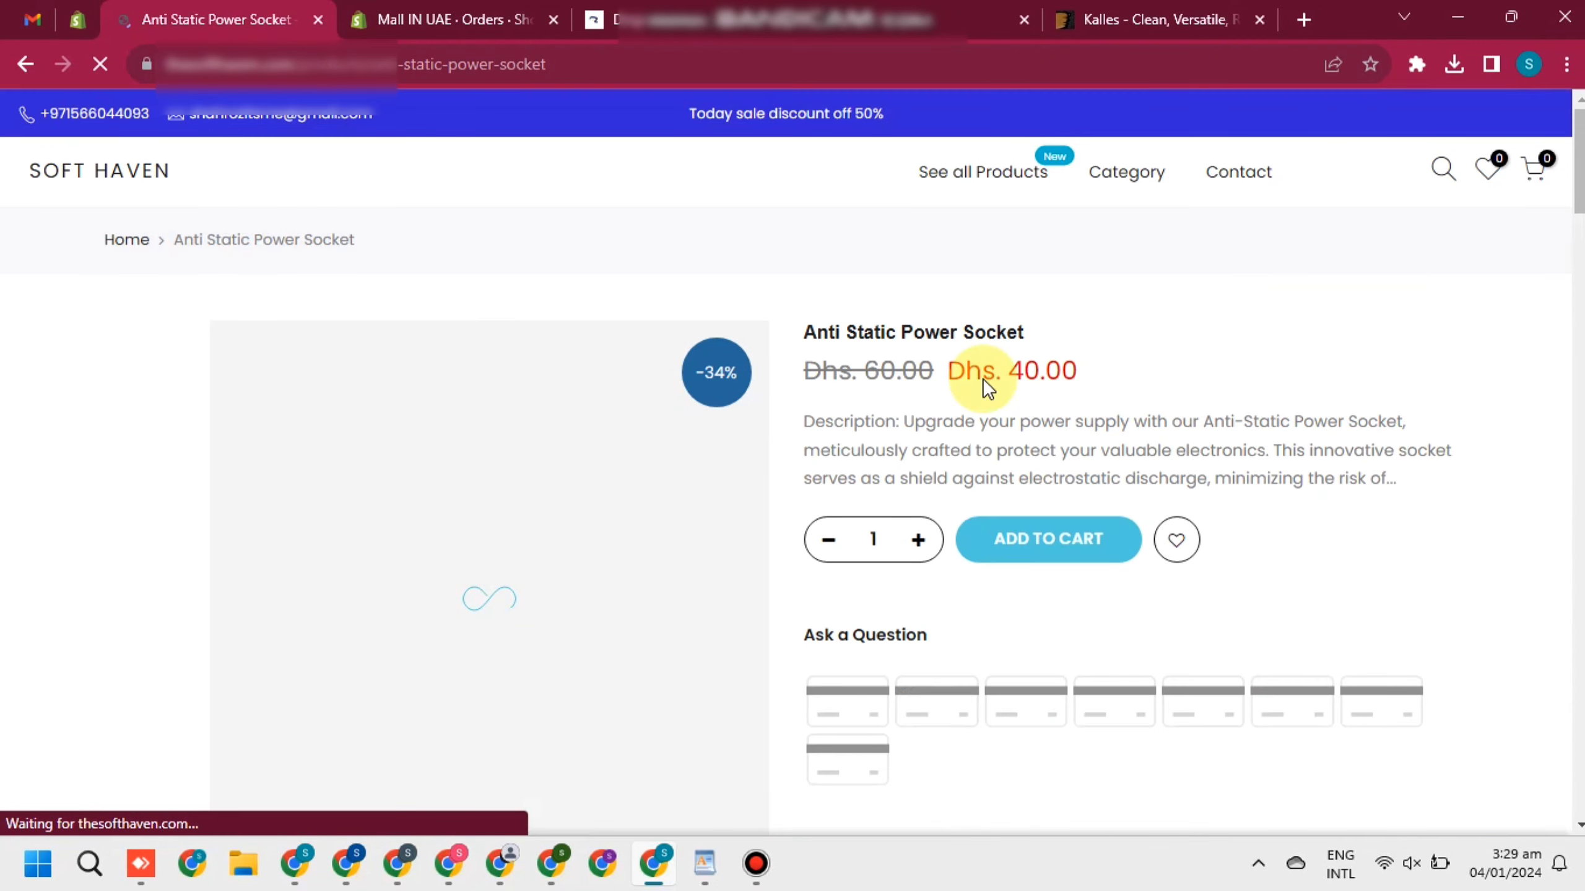
scroll(867, 349, down, 2)
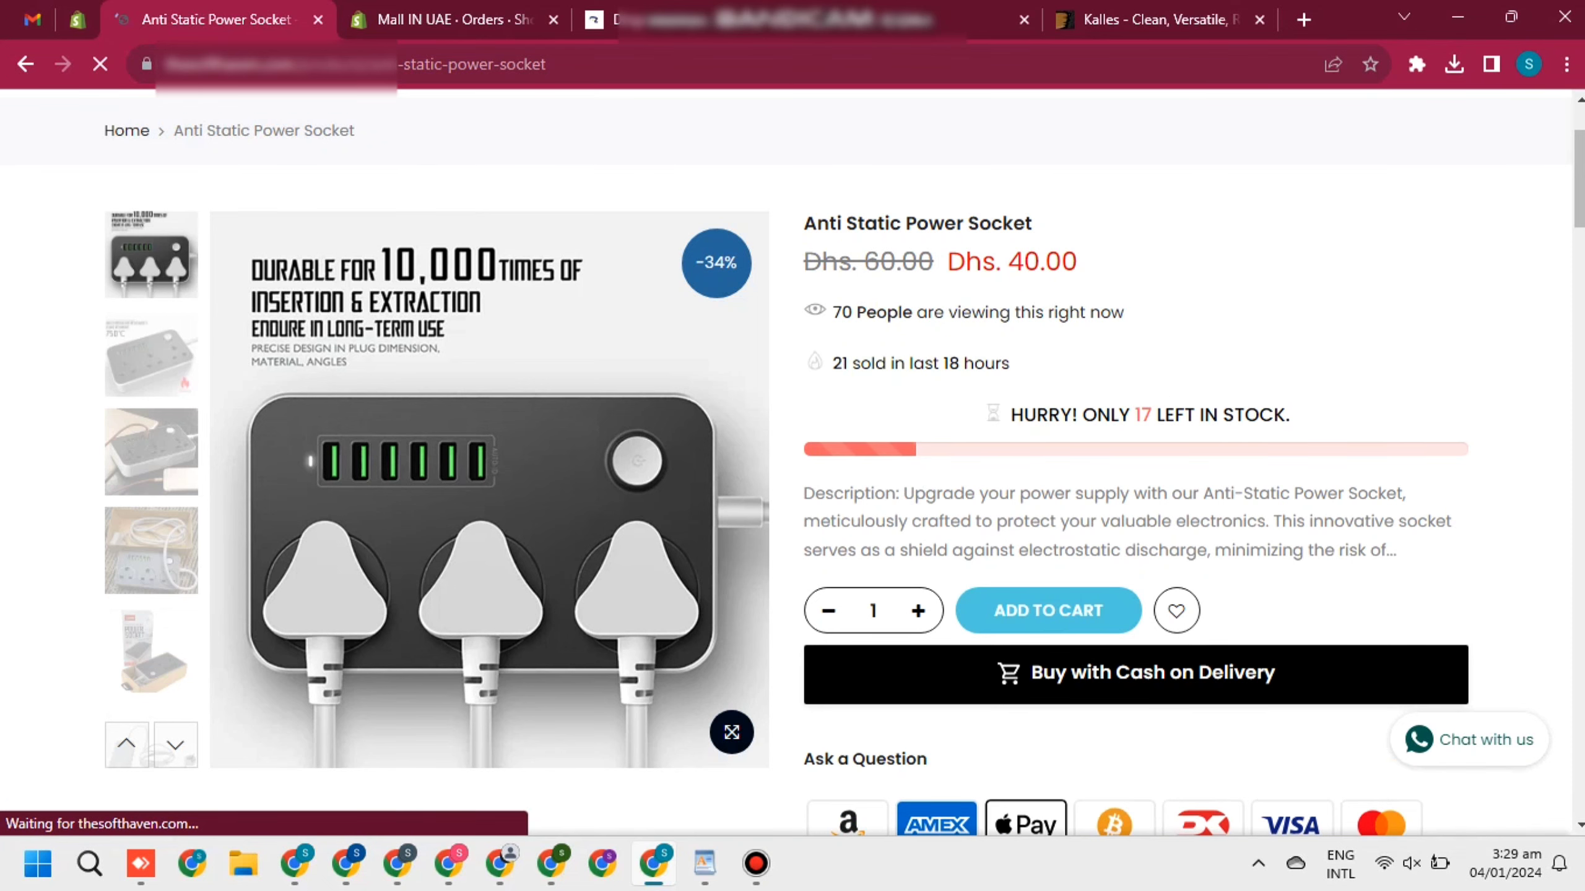
scroll(842, 462, down, 3)
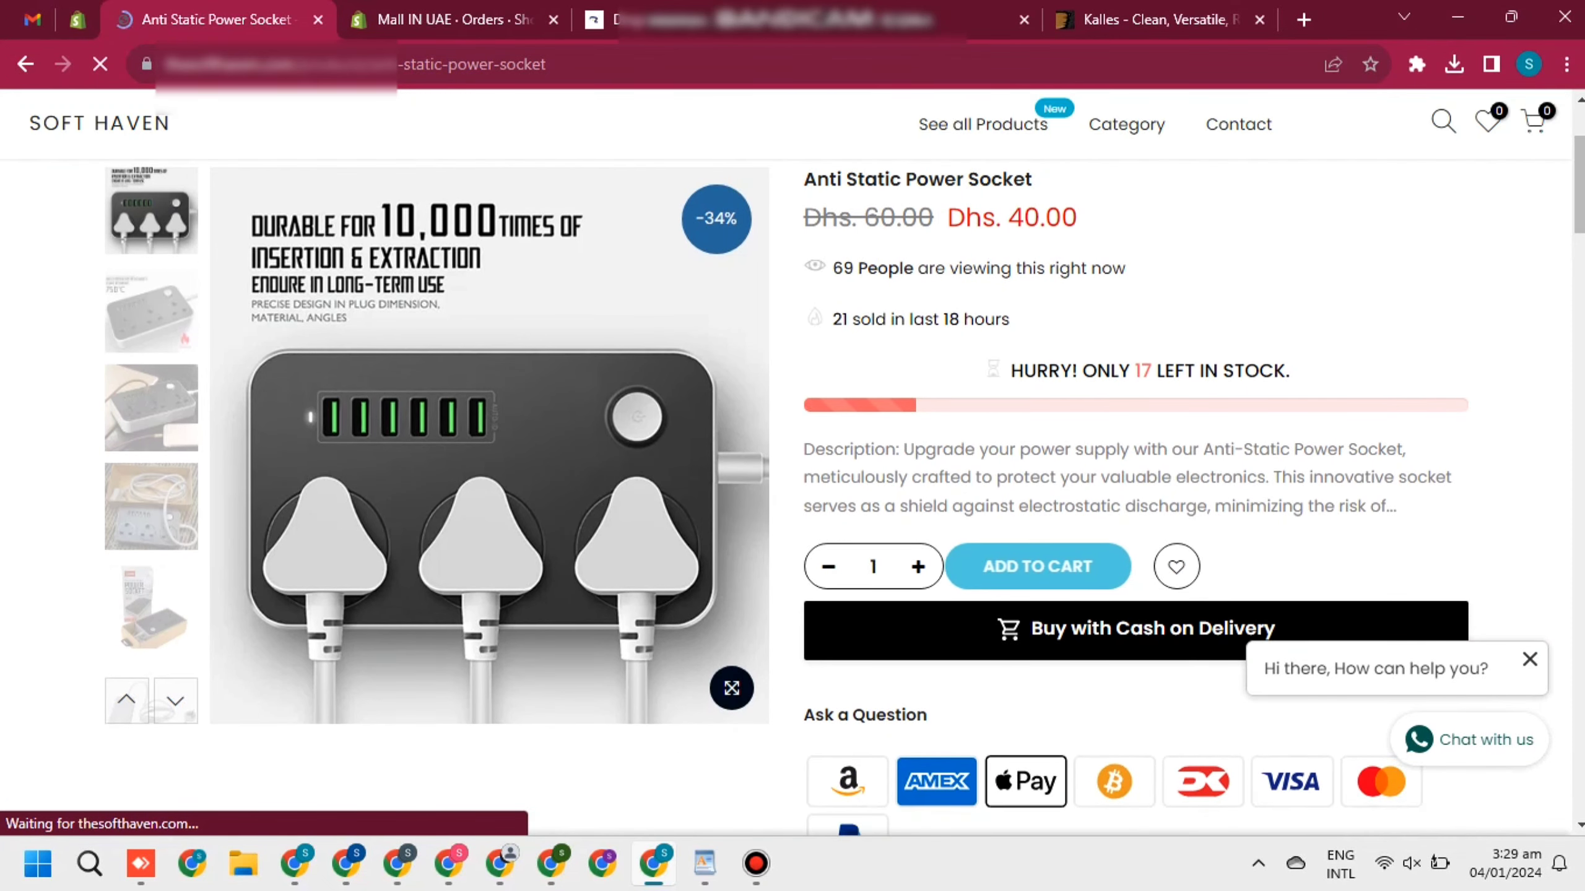
scroll(784, 429, down, 3)
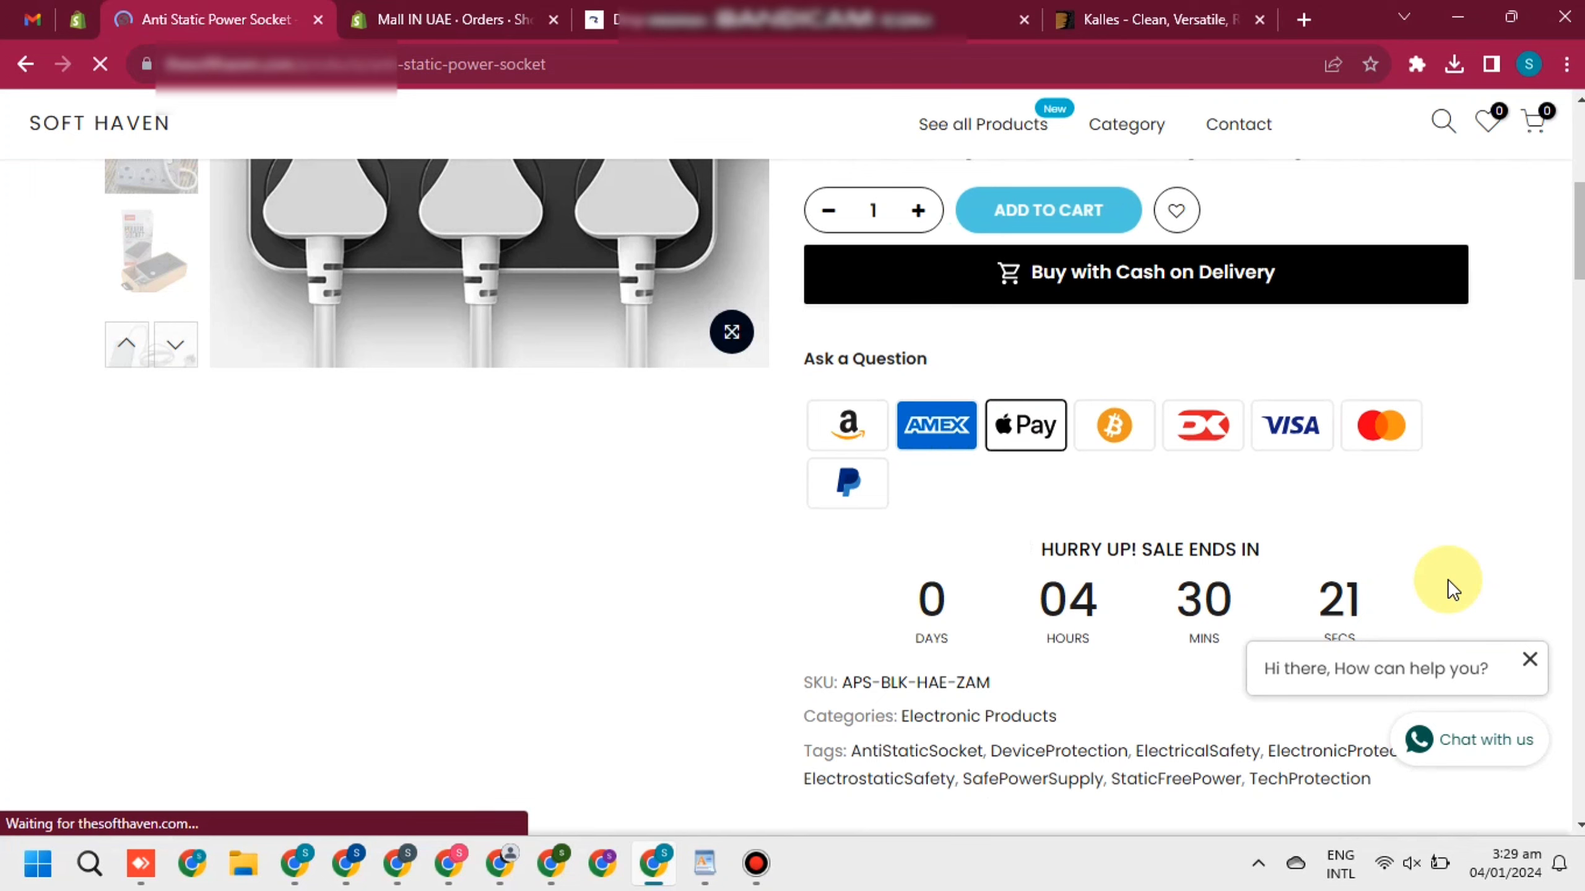
scroll(1566, 231, down, 2)
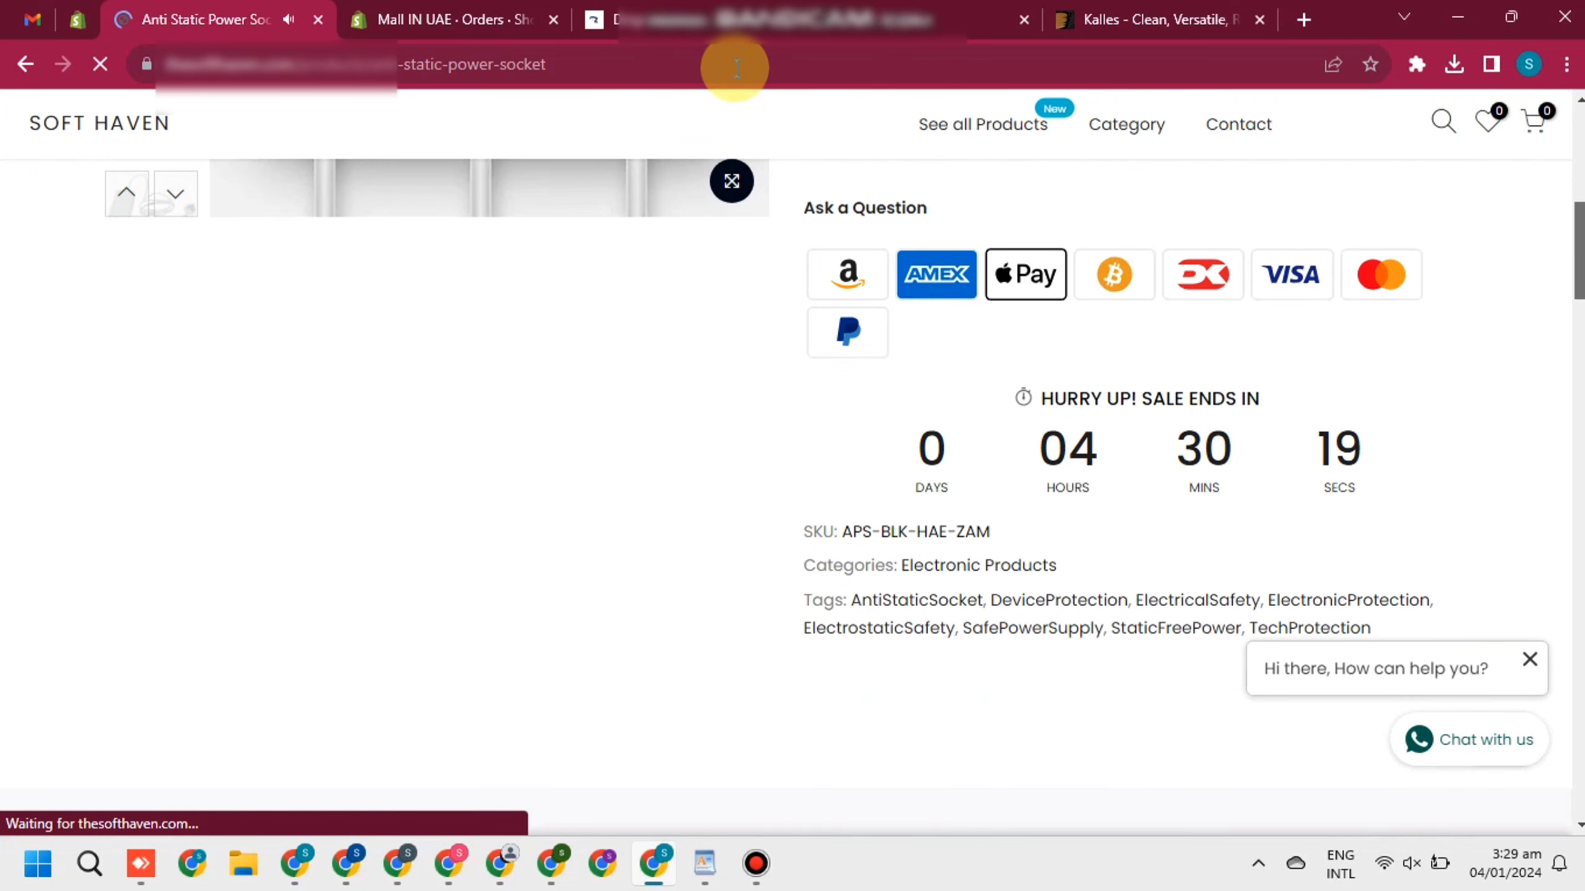
click(1167, 19)
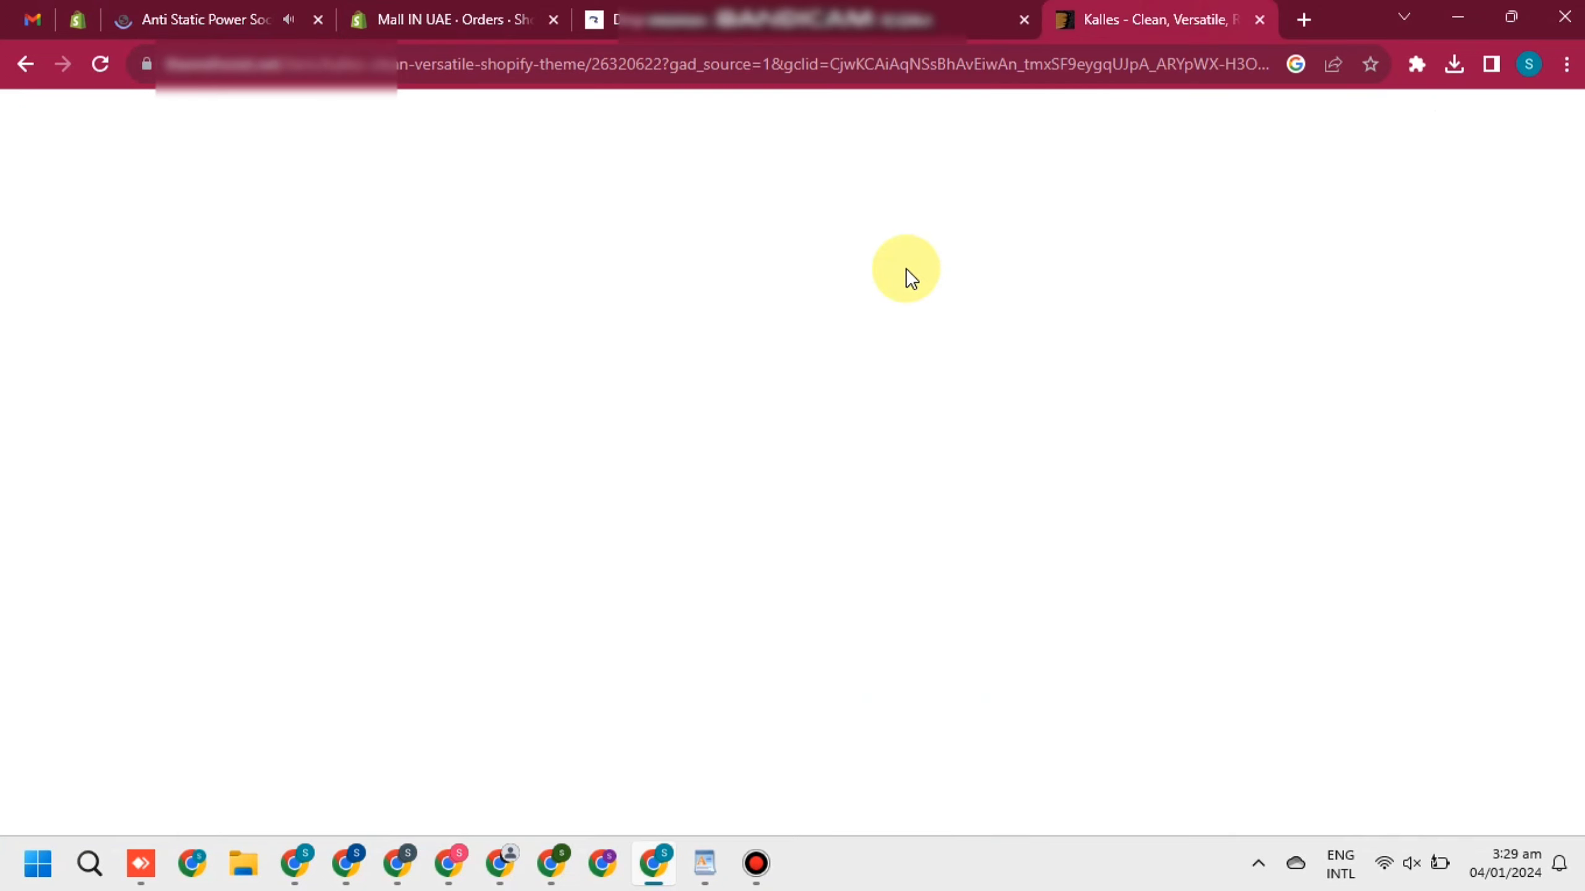
Review the Kalles theme's $116.75 Regular License price, then return to the WordPad lecture notes
drag(1236, 293, 1353, 295)
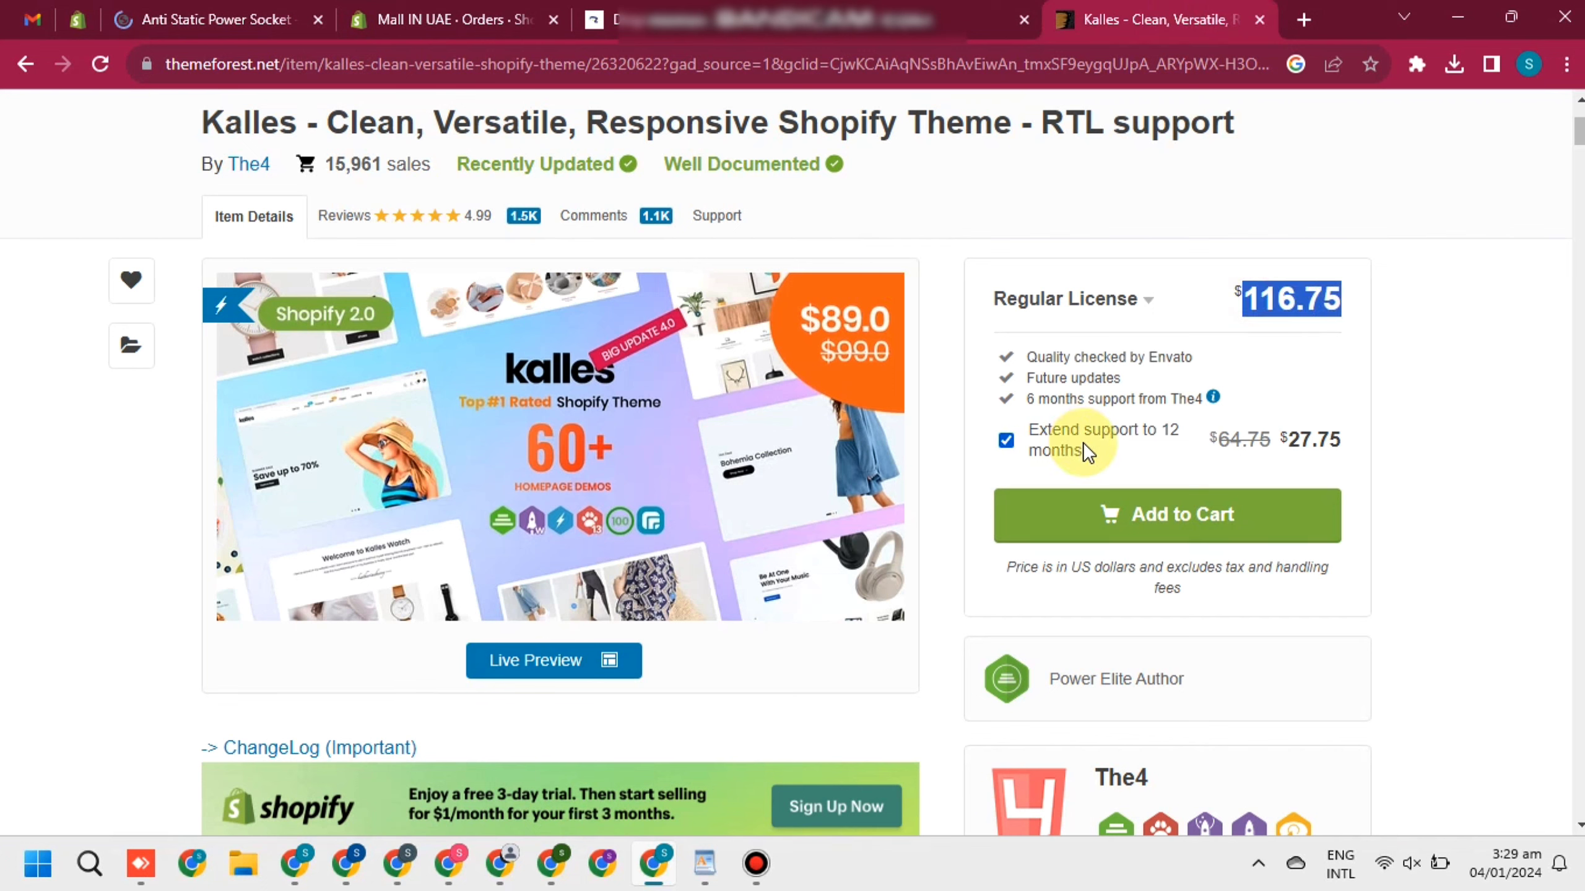
click(1399, 310)
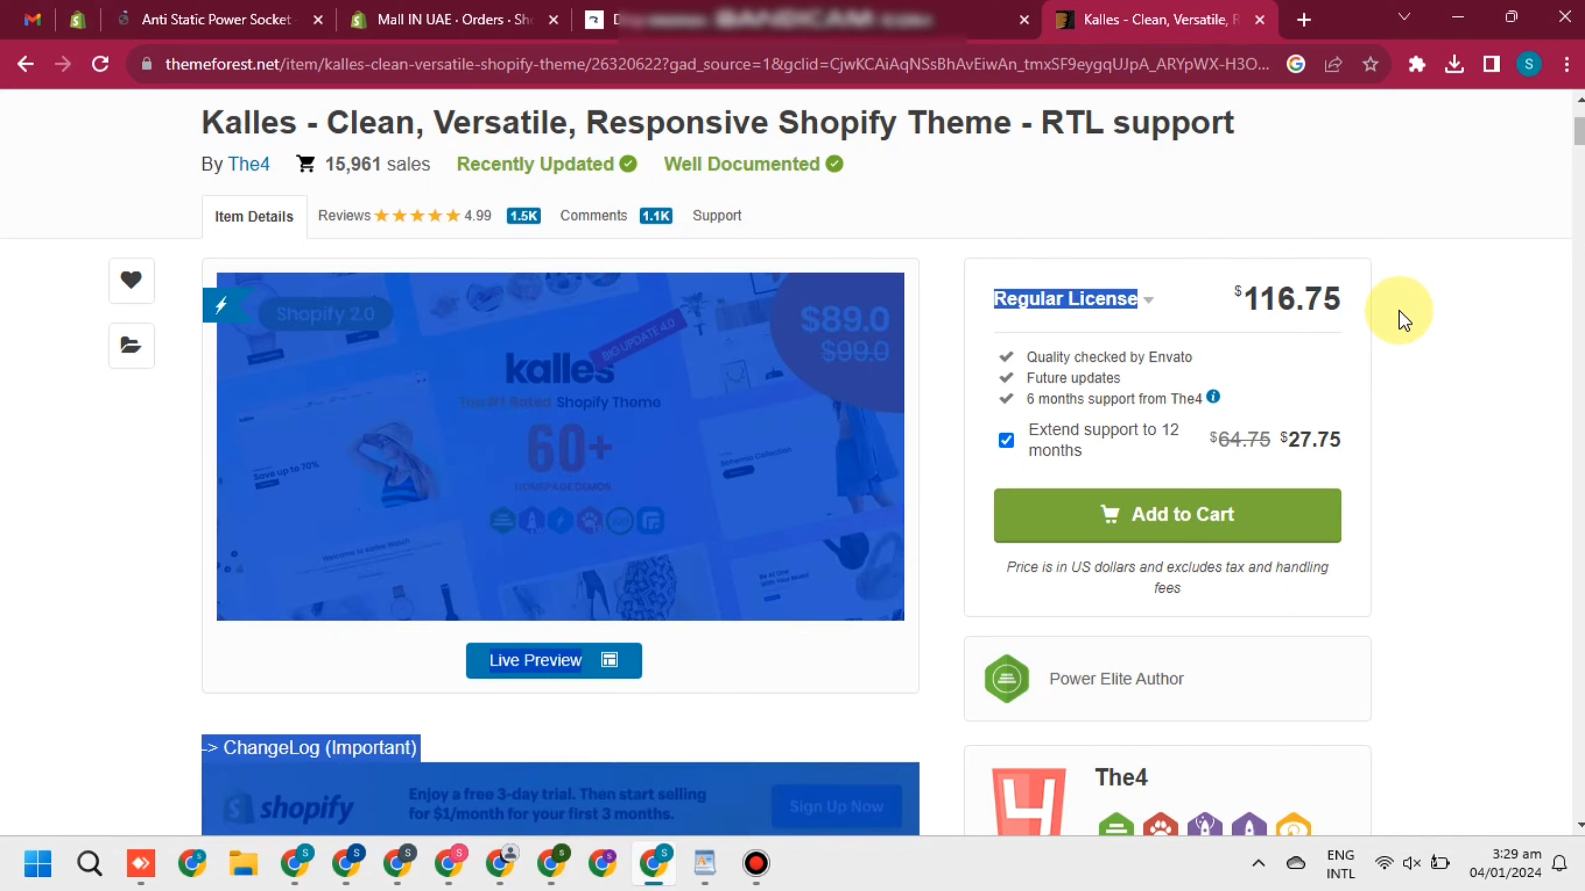
click(1421, 340)
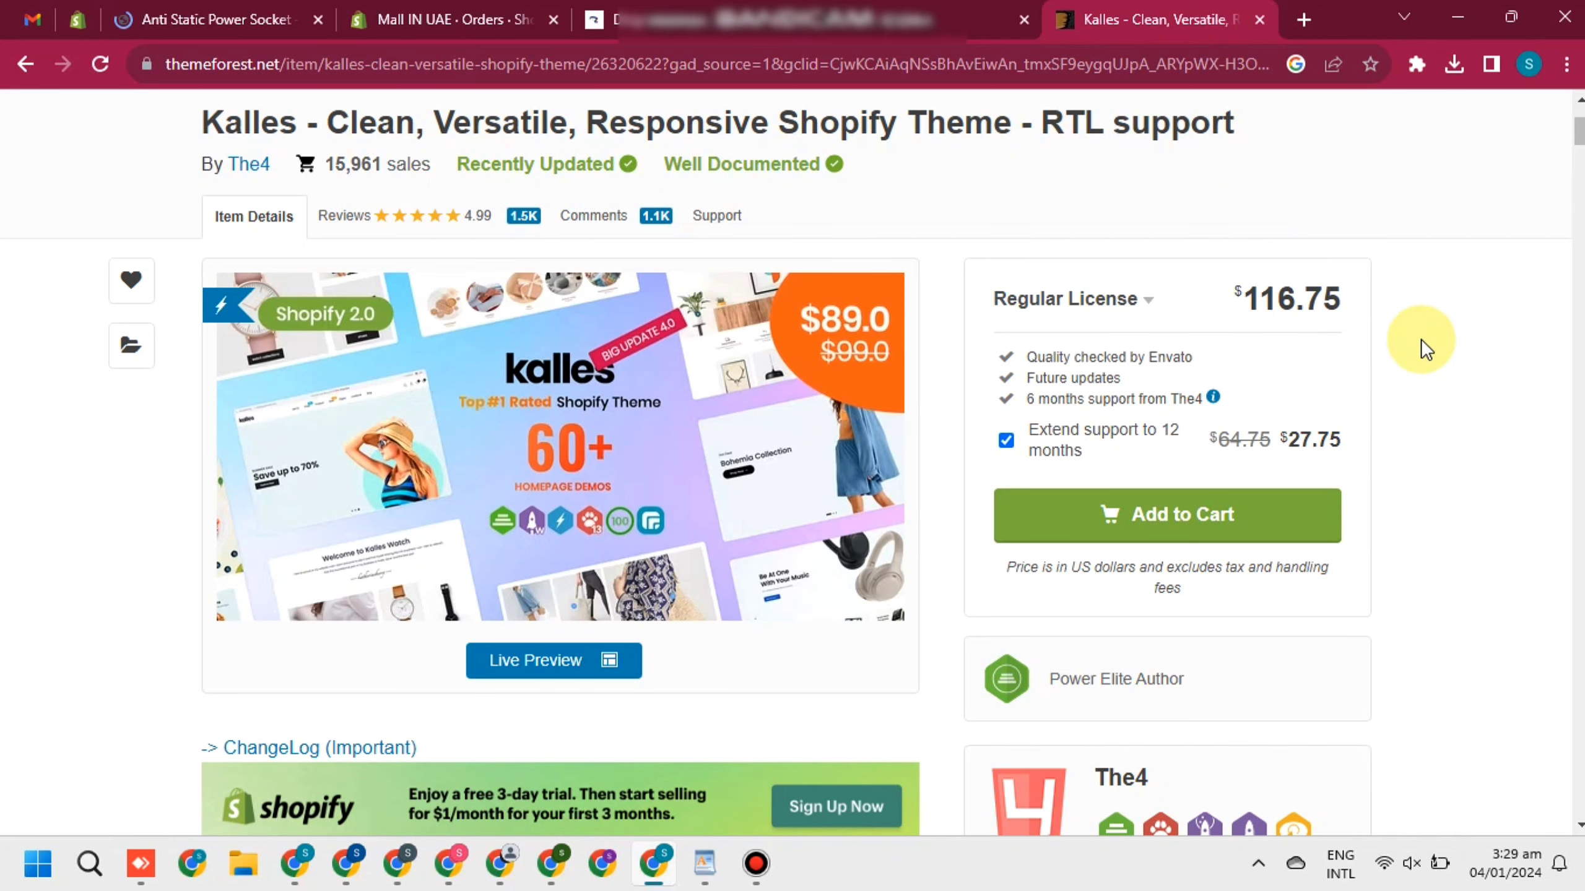
click(704, 864)
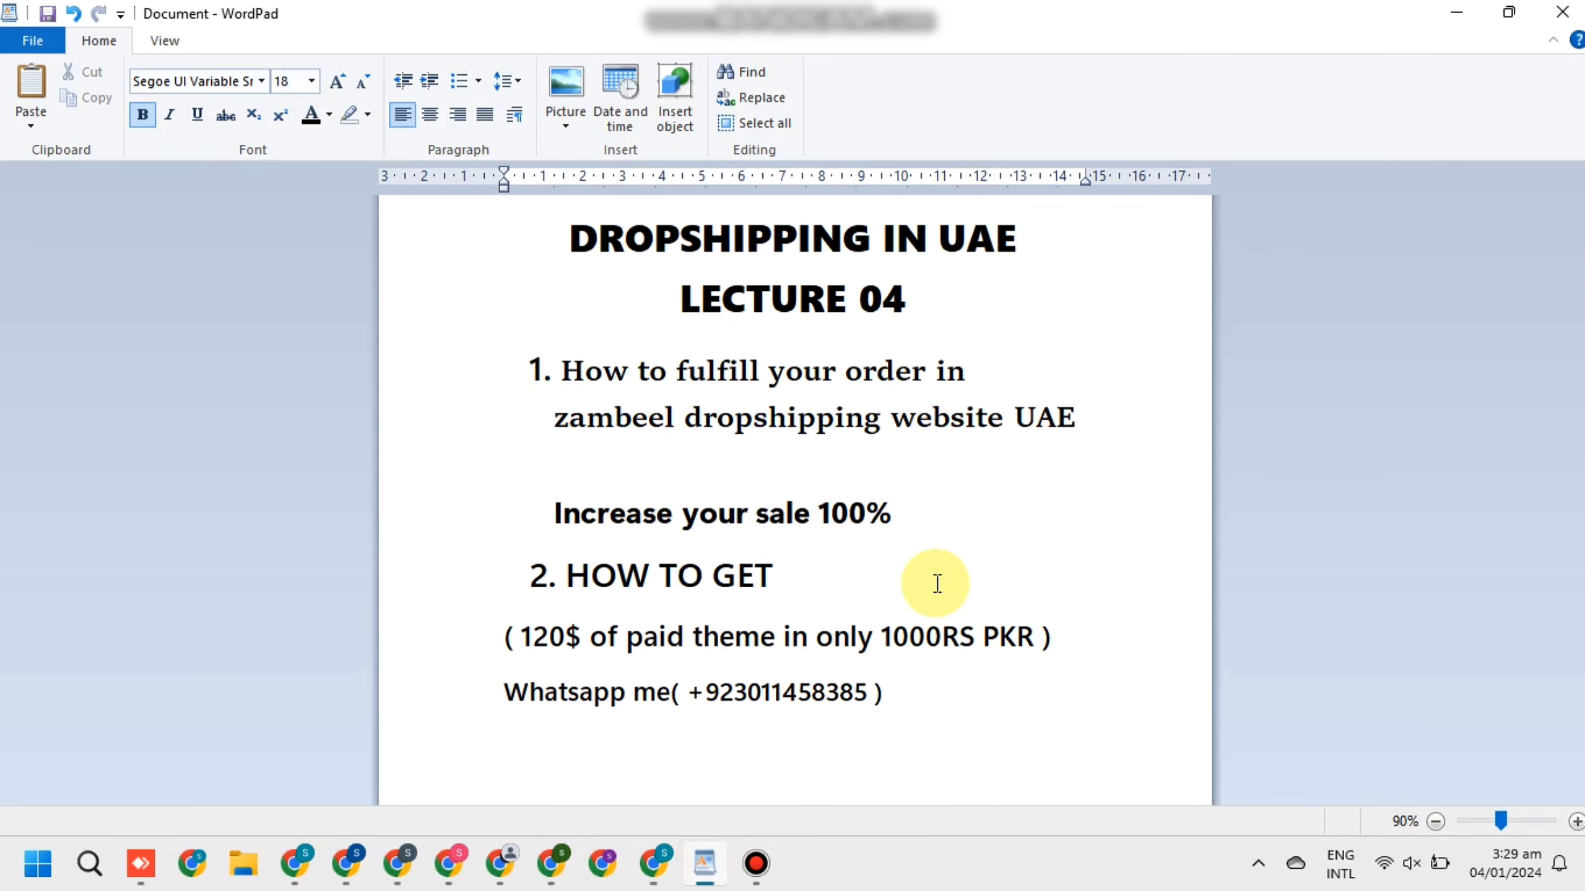
Zoom the WordPad lecture notes in and look over the text, including the WhatsApp number line
click(1577, 821)
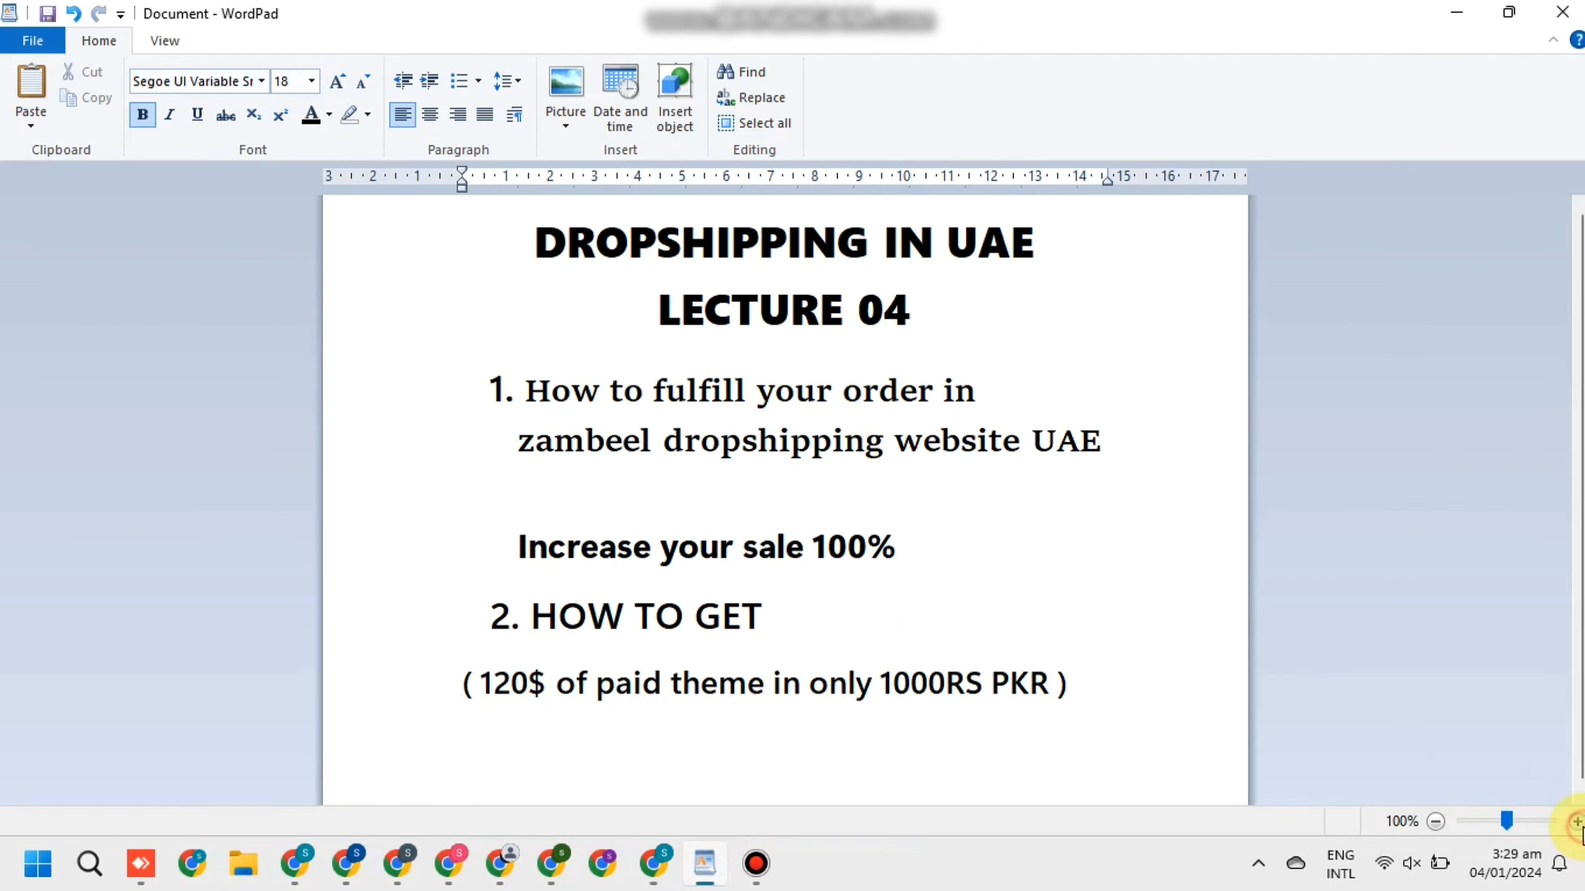
click(1577, 821)
click(1577, 822)
click(1577, 821)
scroll(796, 733, down, 3)
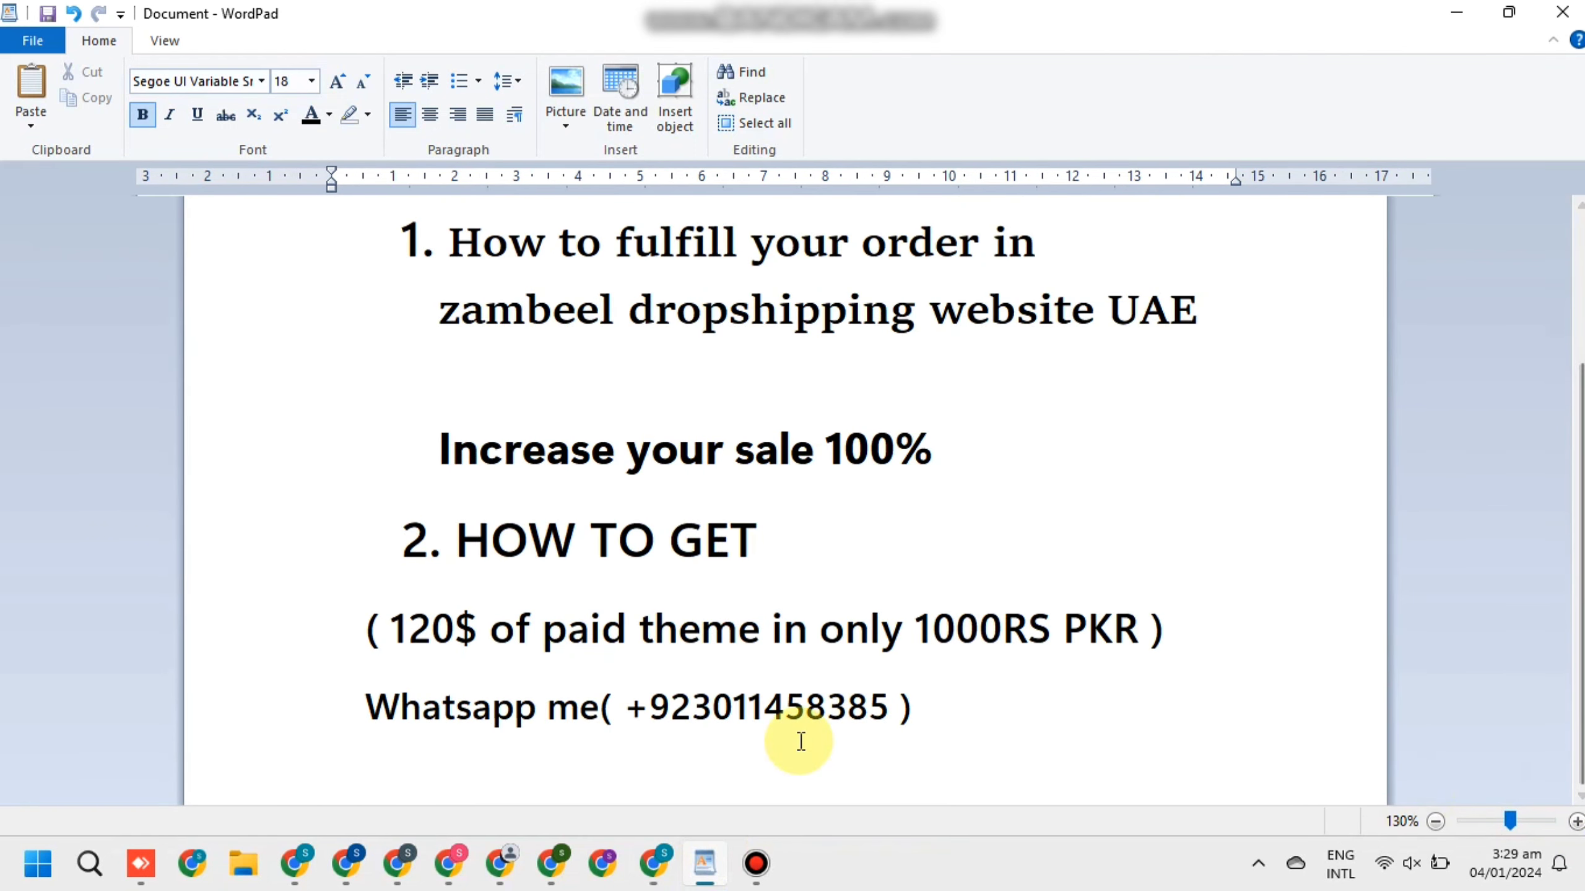
ctrl+scroll(801, 742, up, 3)
scroll(1579, 536, down, 2)
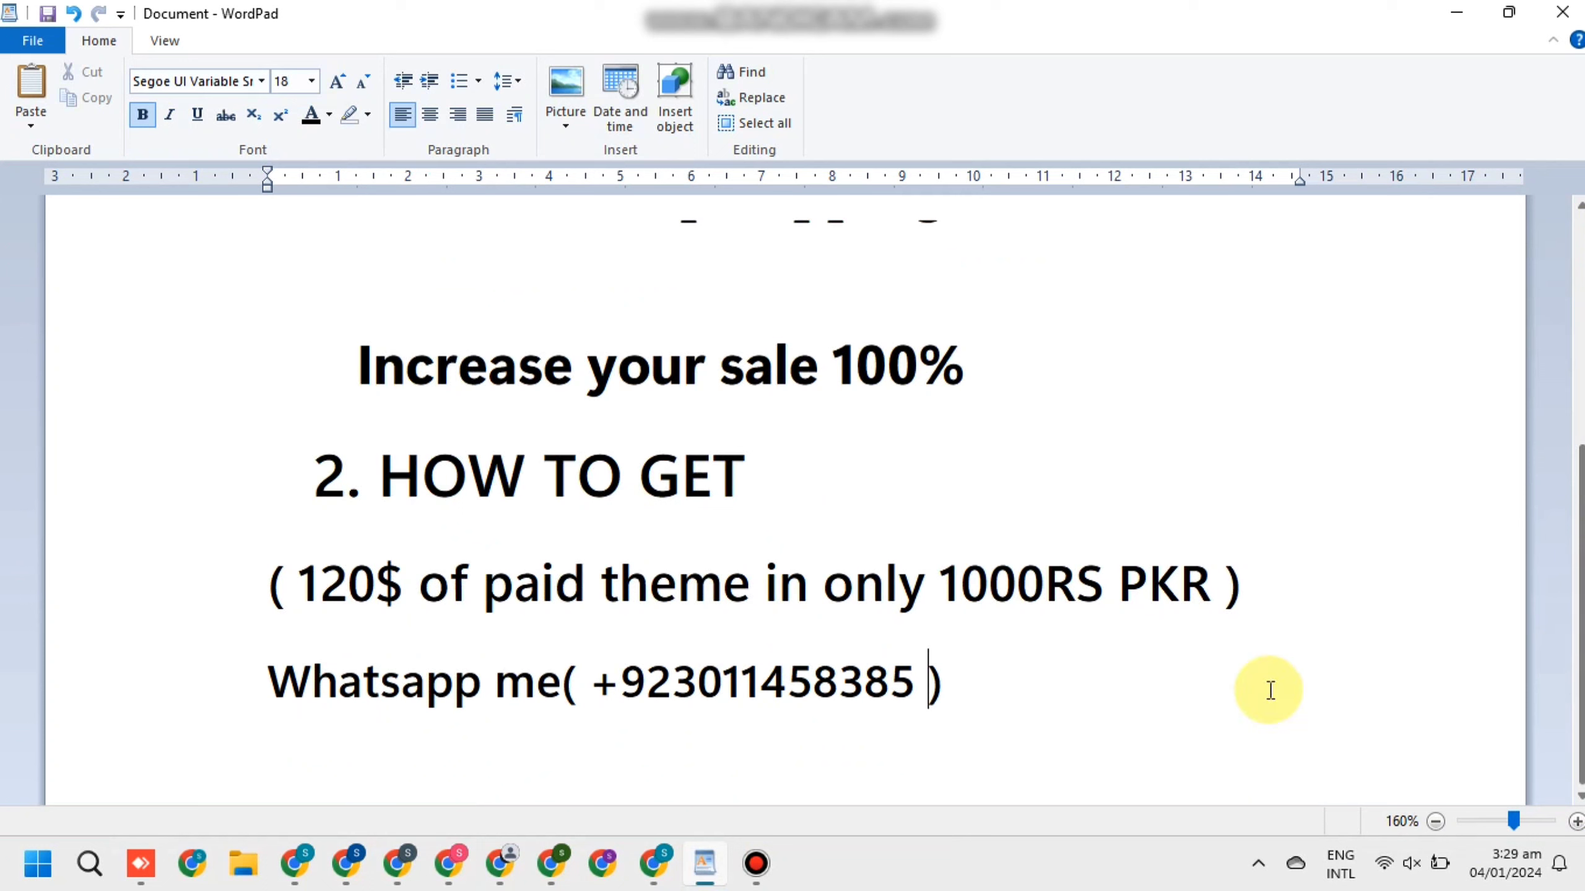
drag(583, 683, 909, 685)
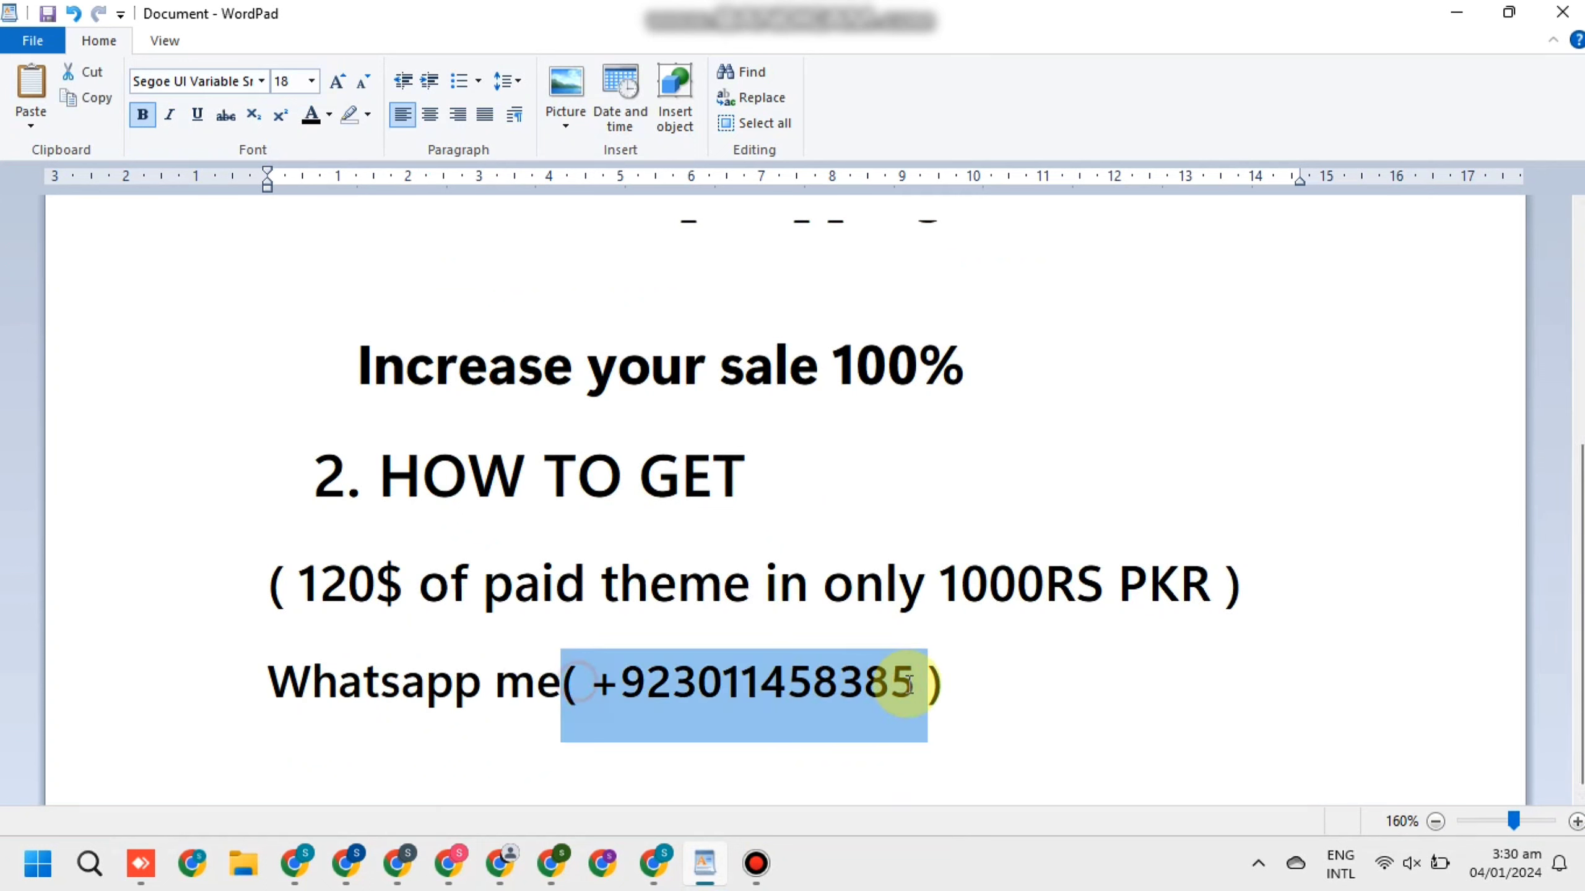
click(1052, 695)
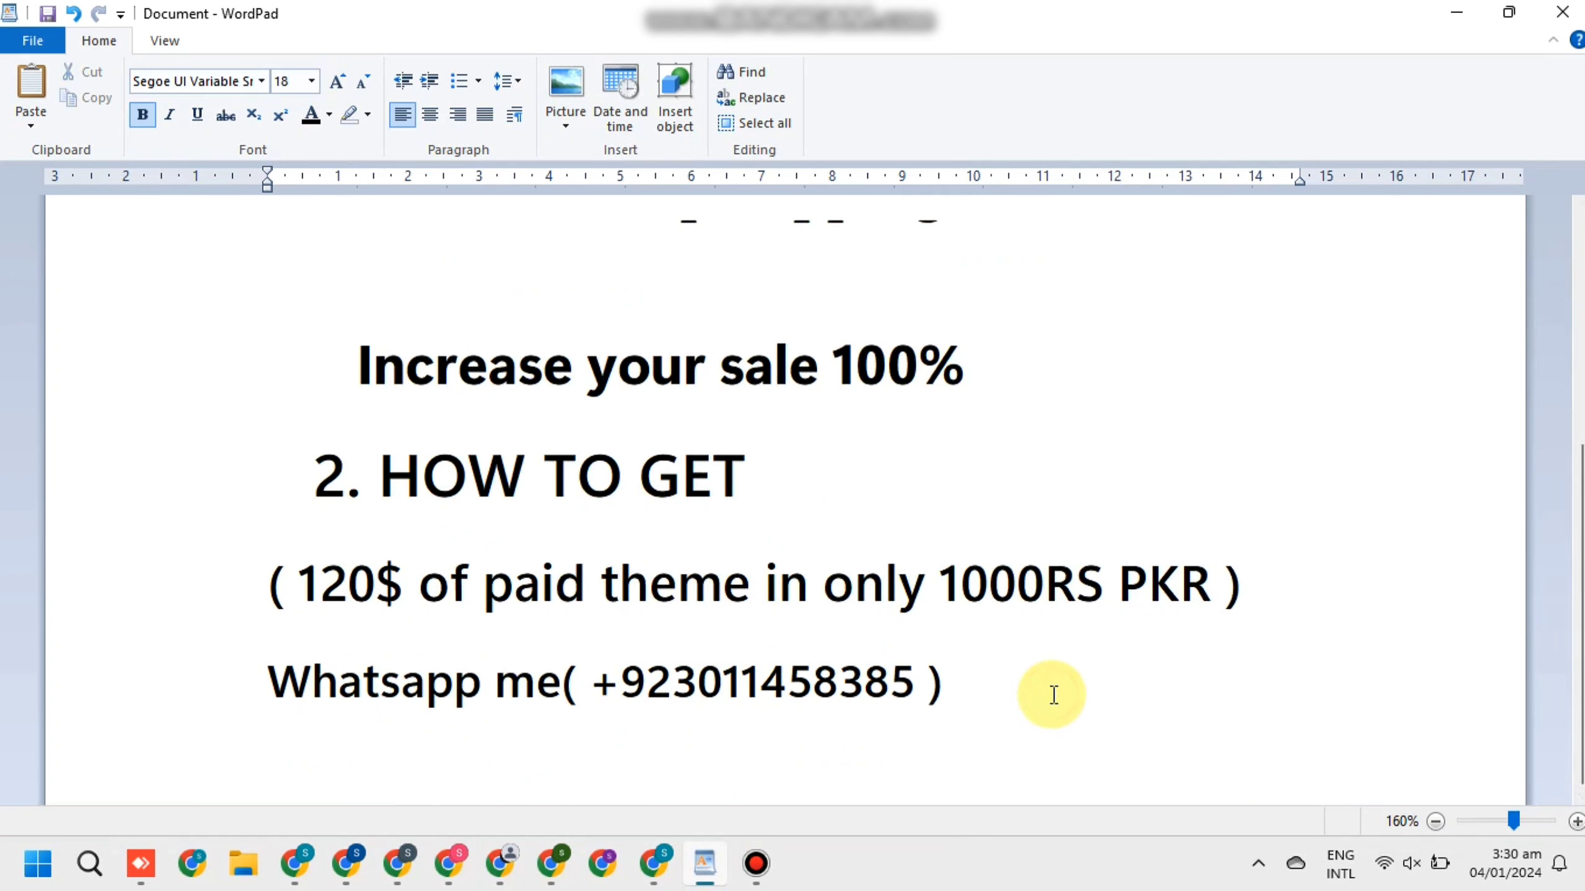
ctrl+scroll(1053, 695, down, 4)
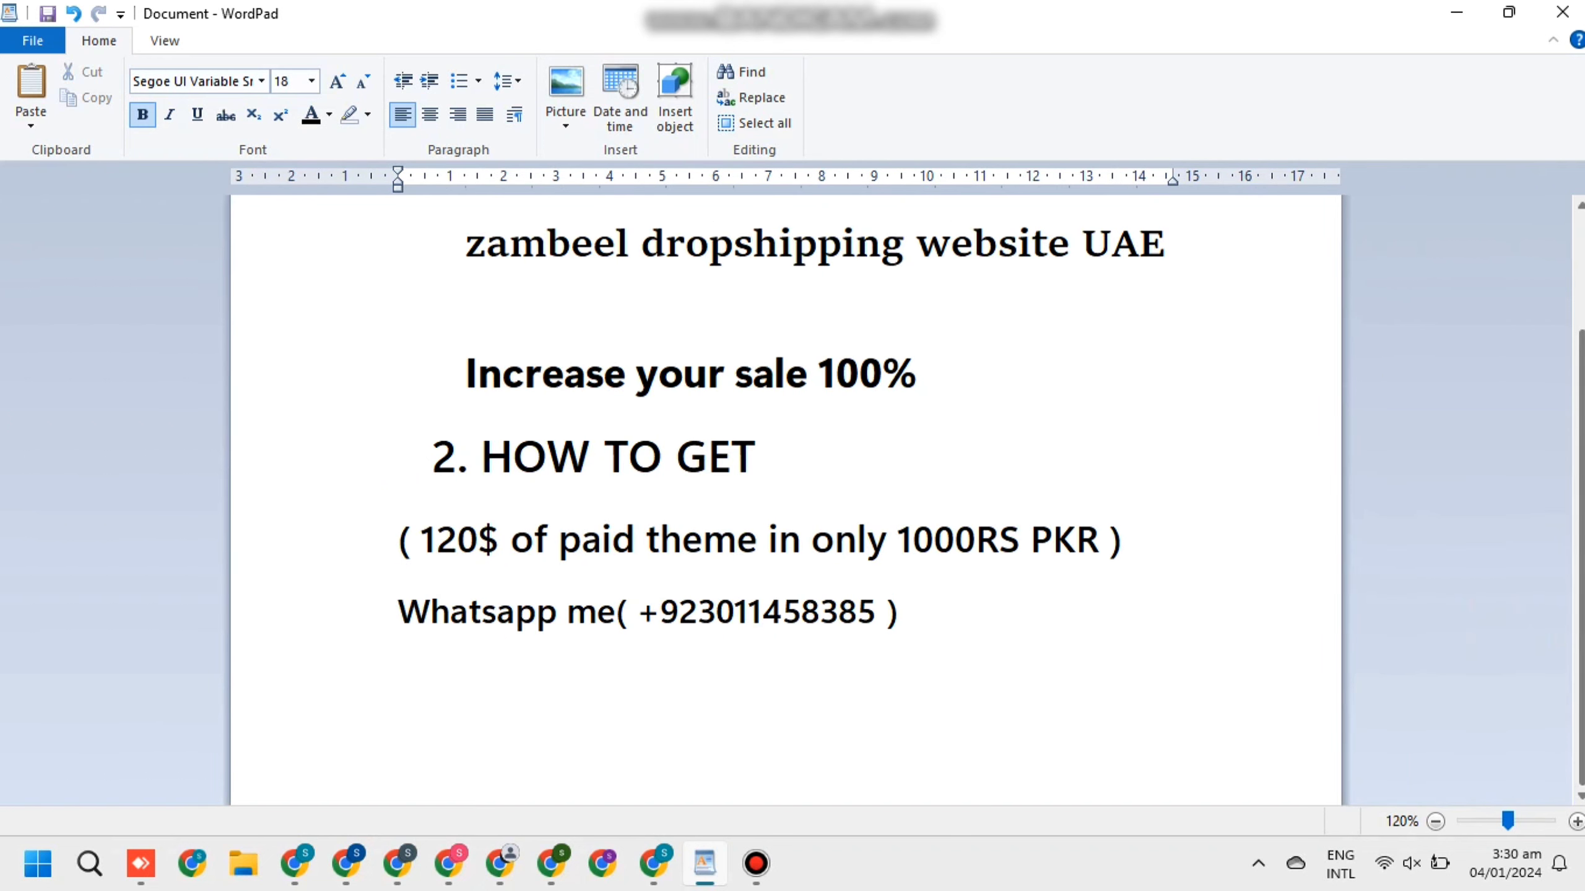
scroll(1053, 695, up, 3)
Strike through lecture item 1, 'How to fulfill your order in zambeel dropshipping website UAE'
drag(1198, 475, 443, 432)
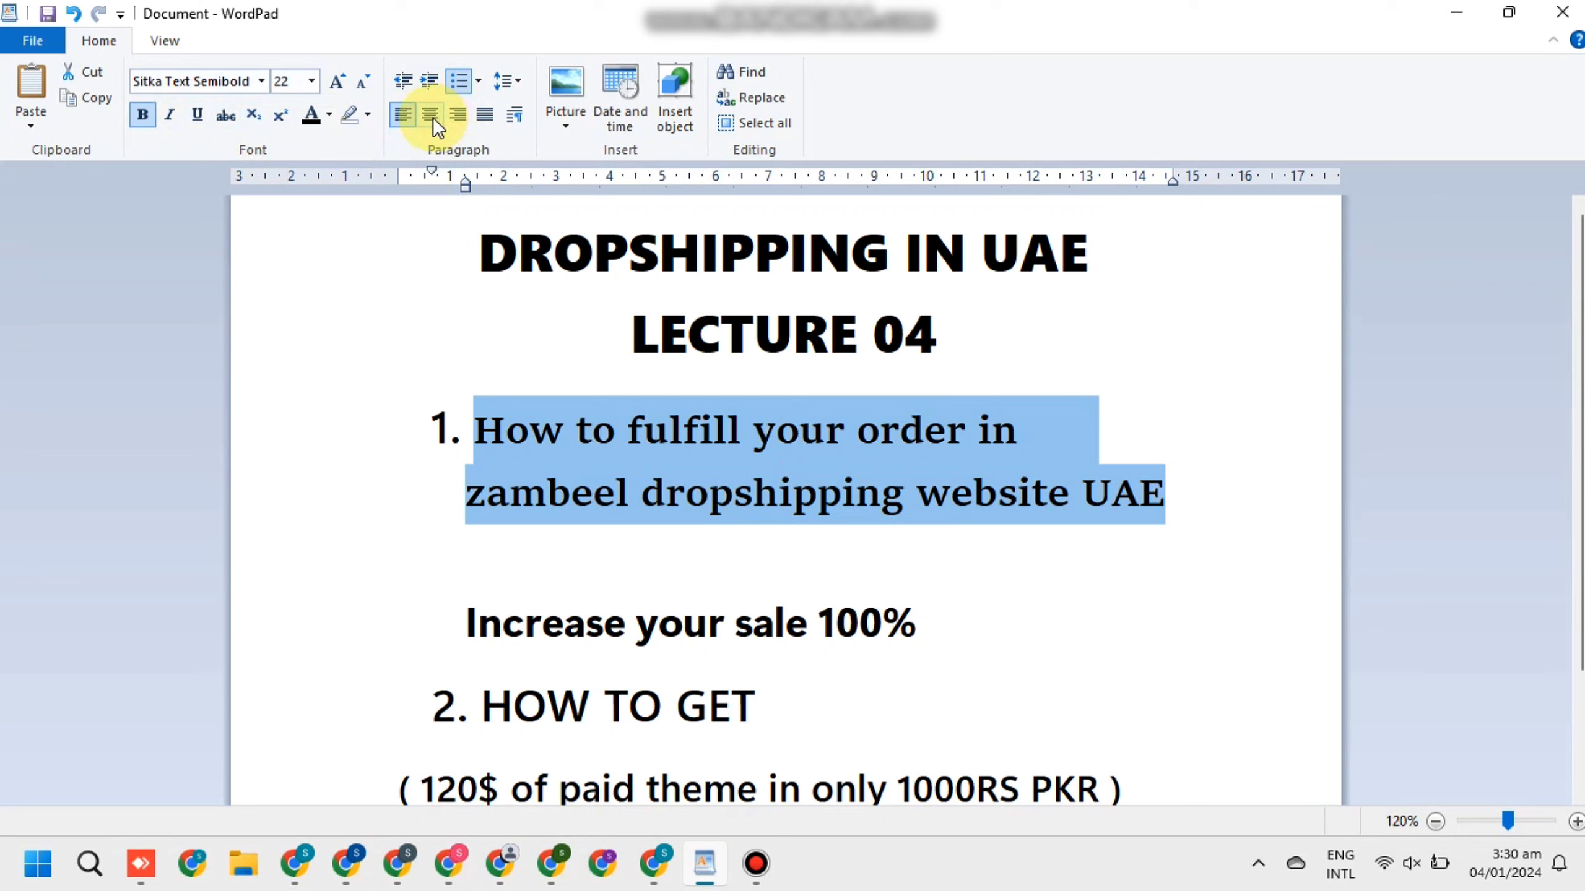
click(214, 118)
click(1239, 522)
scroll(1239, 522, down, 3)
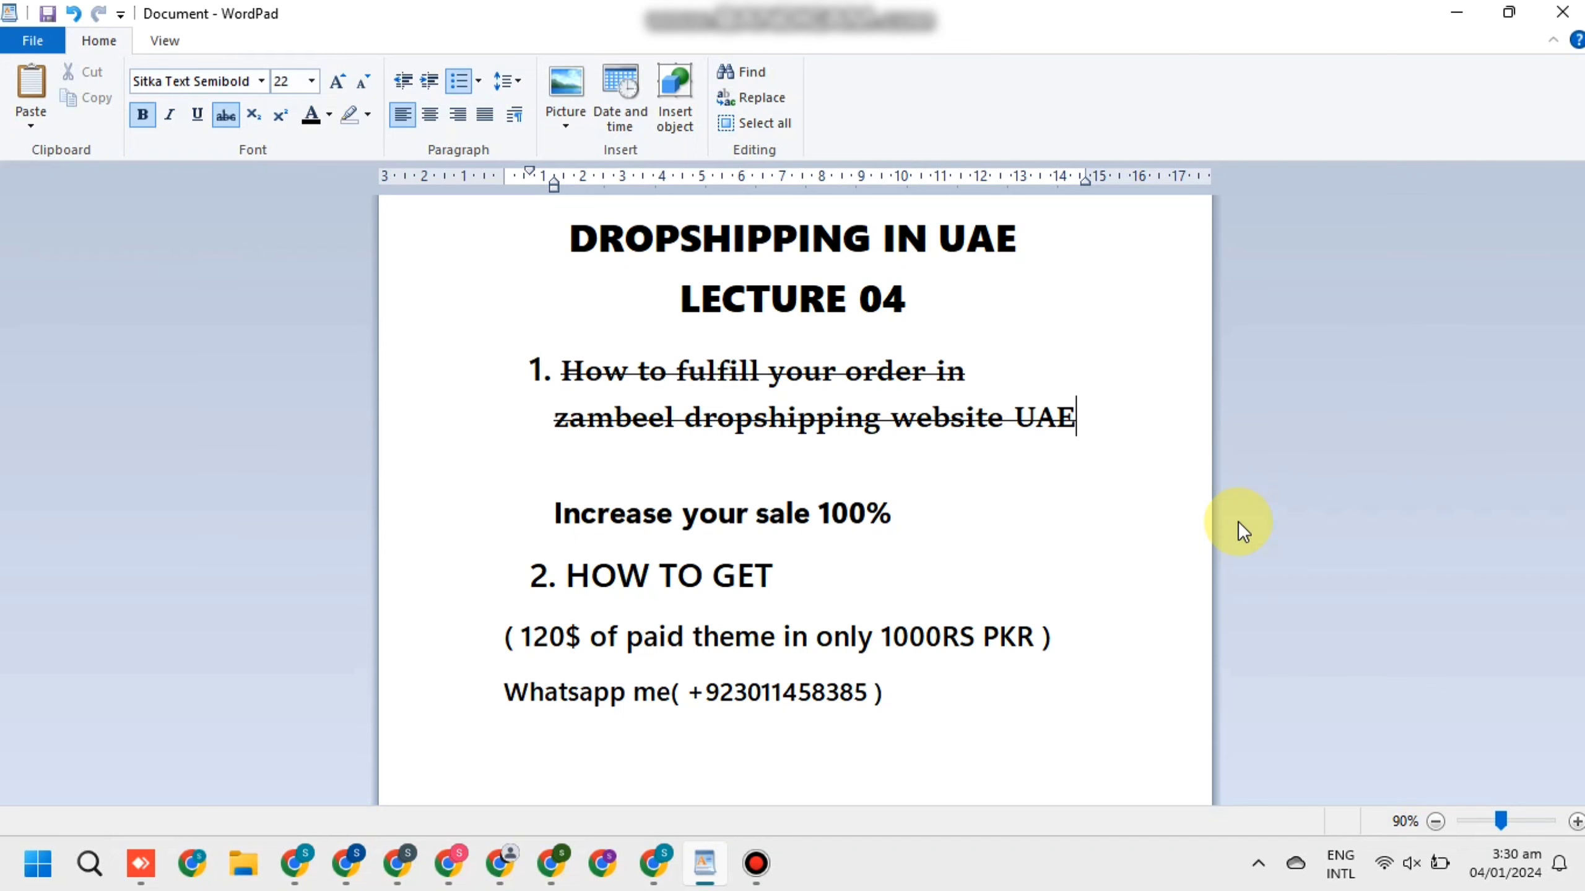
click(756, 864)
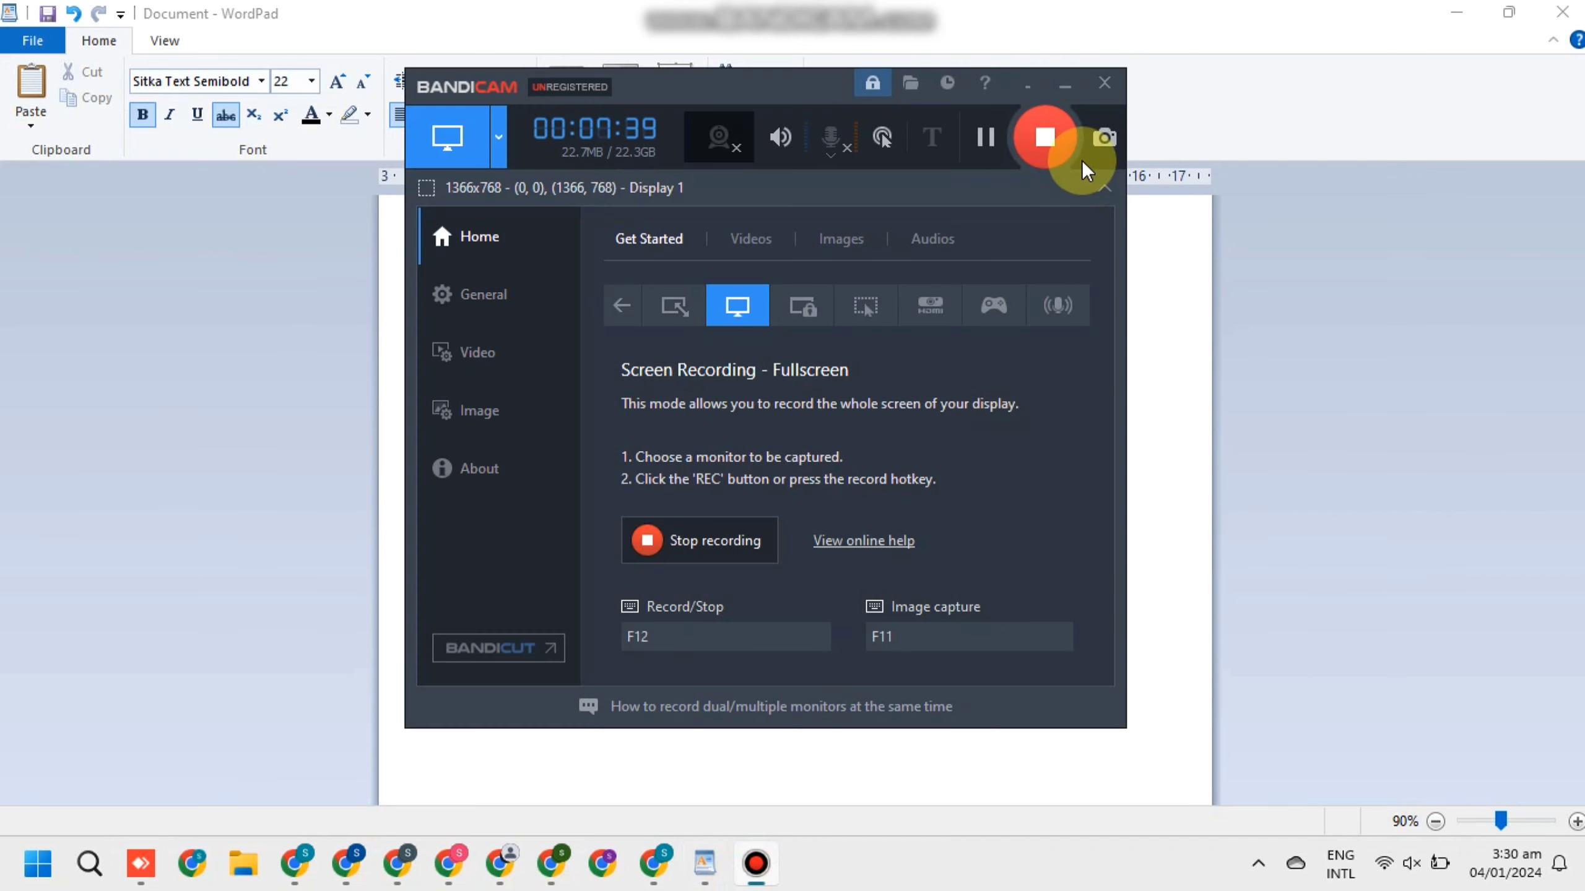